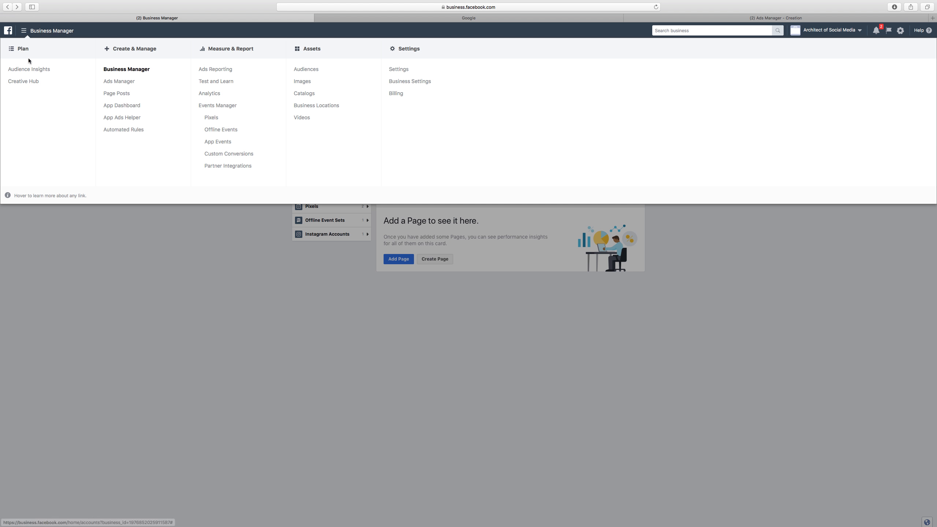
Open Audience Insights and start from the Everyone on Facebook audience
left_click(30, 70)
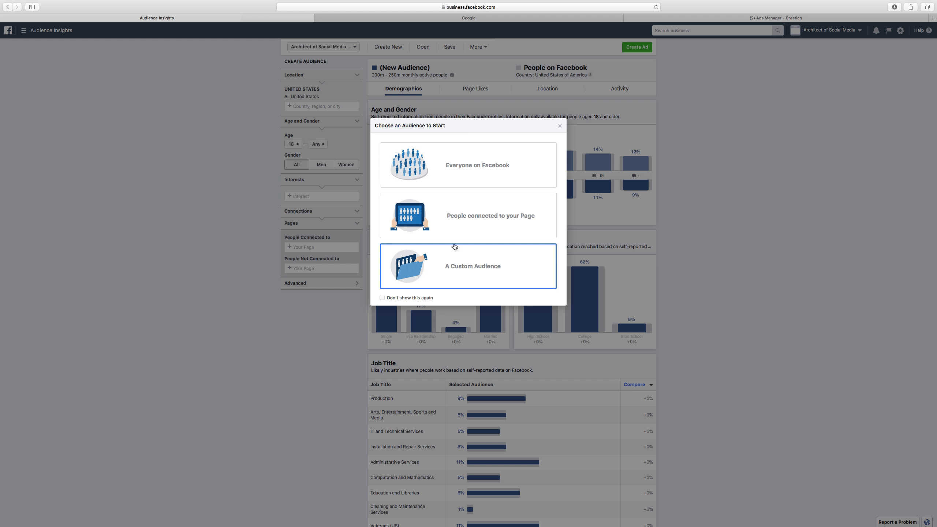
left_click(468, 170)
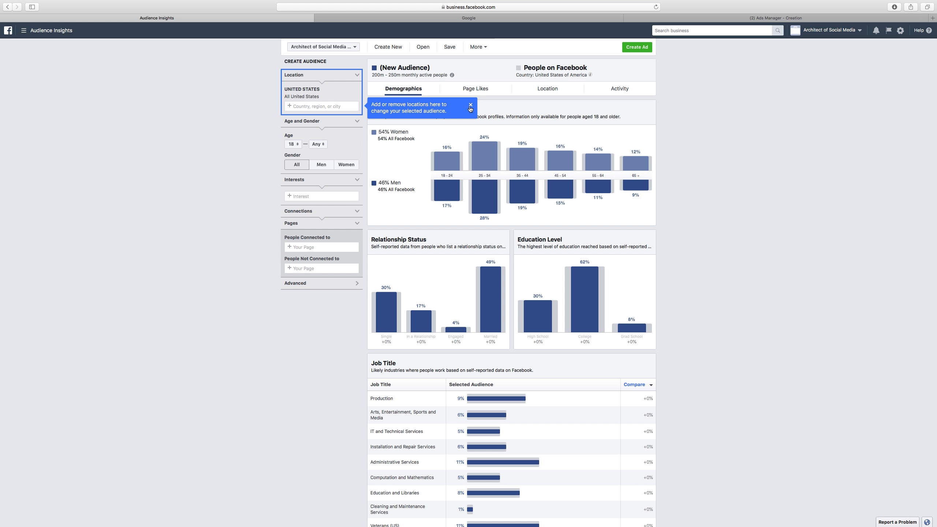
left_click(470, 105)
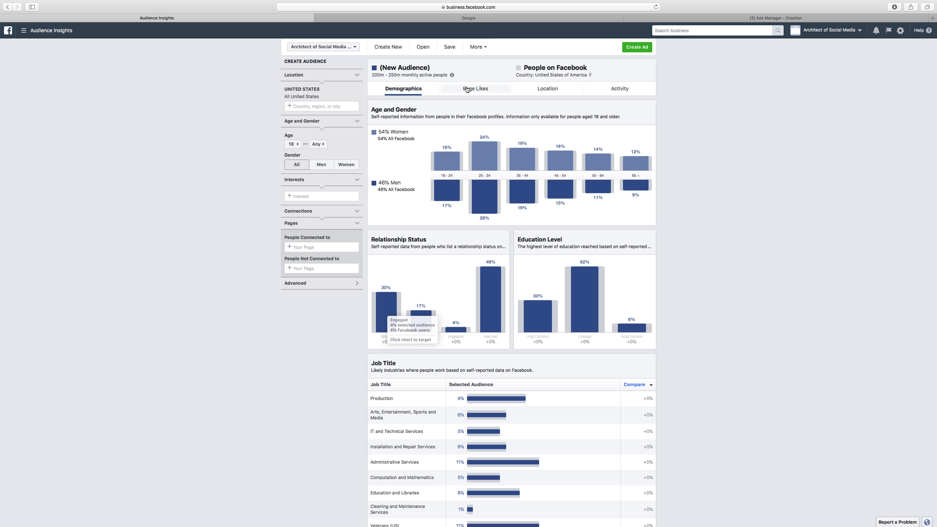
Review the audience's Page Likes and Activity insights
left_click(468, 89)
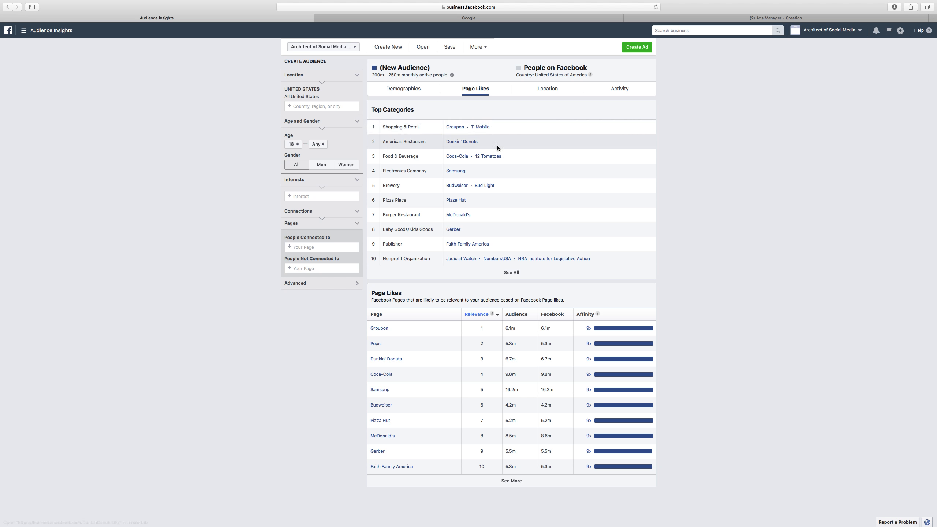
left_click(612, 91)
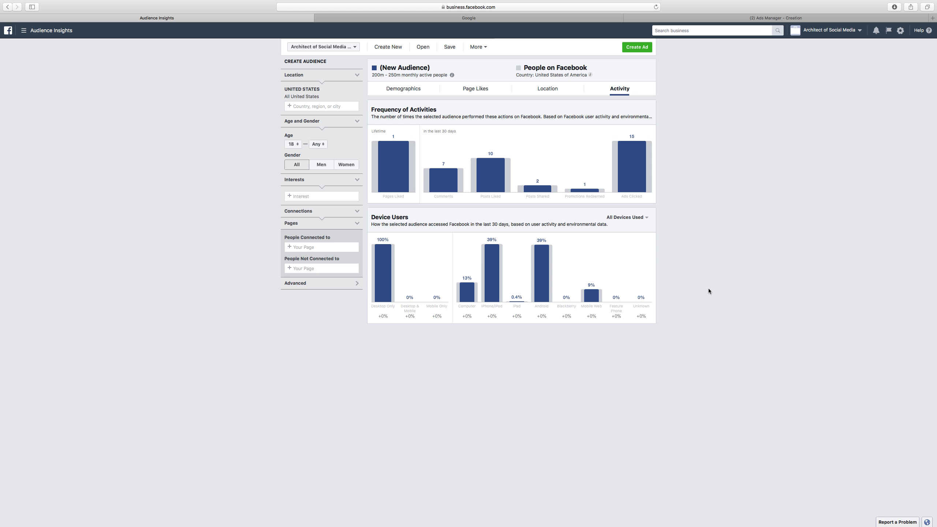
mouse_move(643, 147)
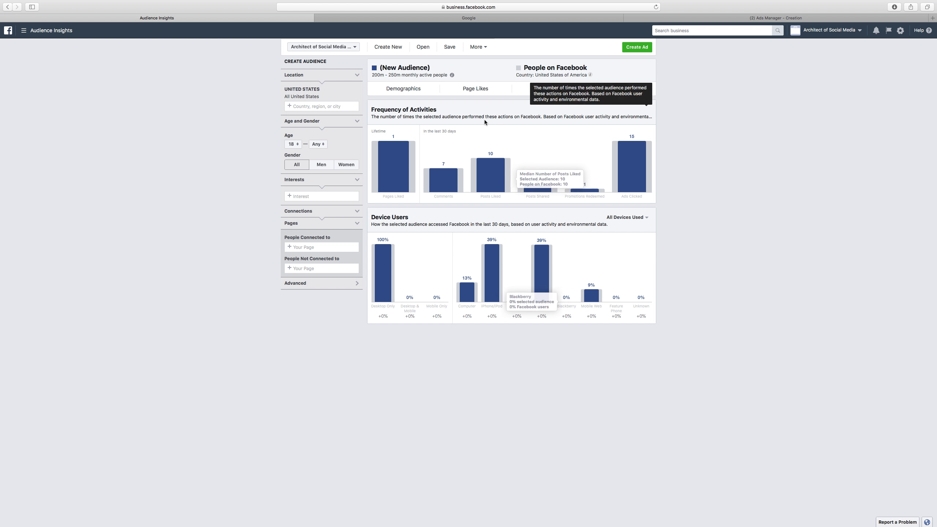
left_click(466, 89)
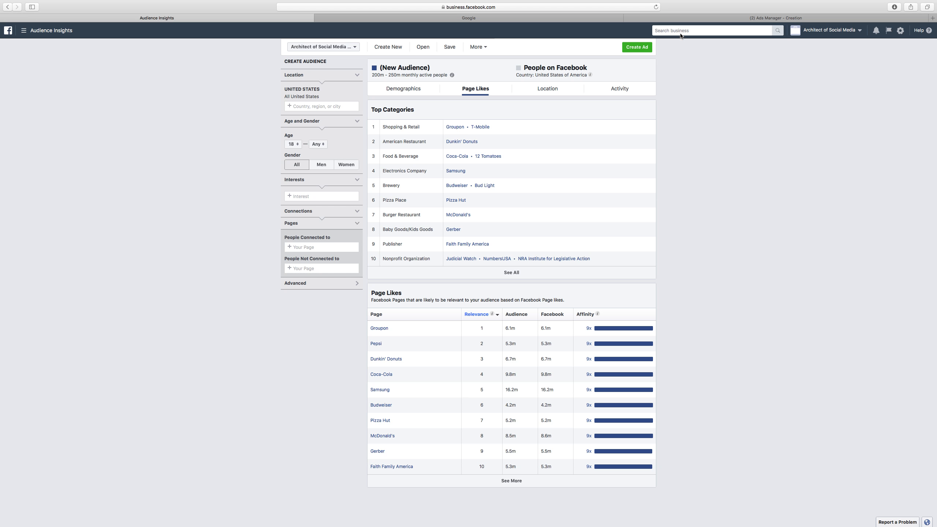
In the Ads Manager ad set, set the audience location to Philadelphia, Pennsylvania
left_click(681, 18)
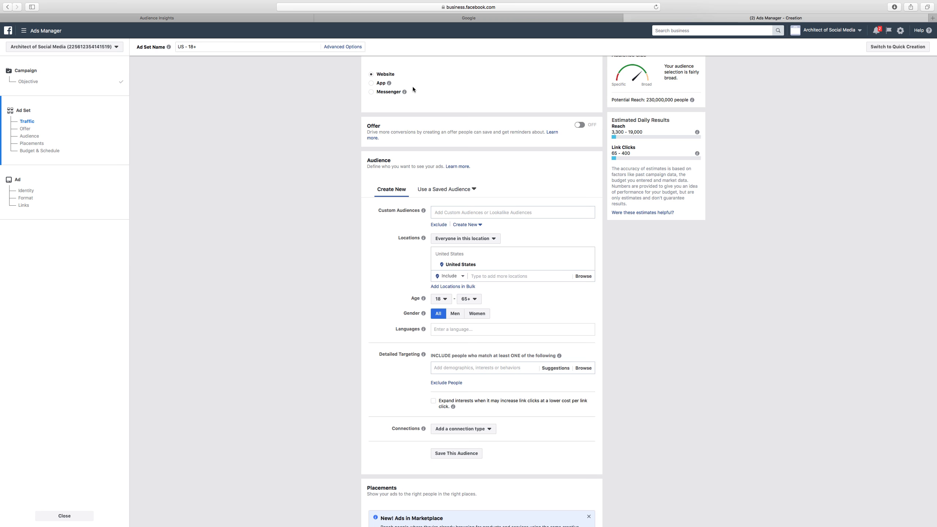
left_click(485, 277)
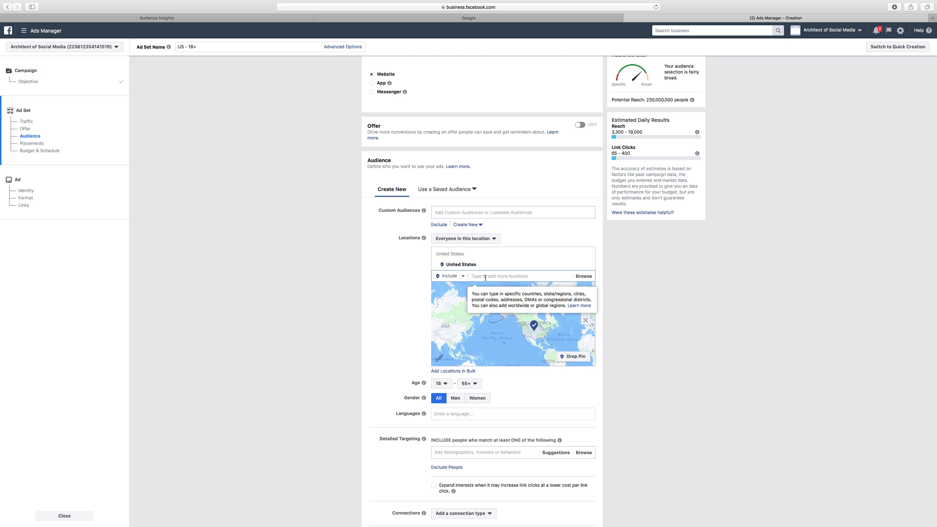
type("phil")
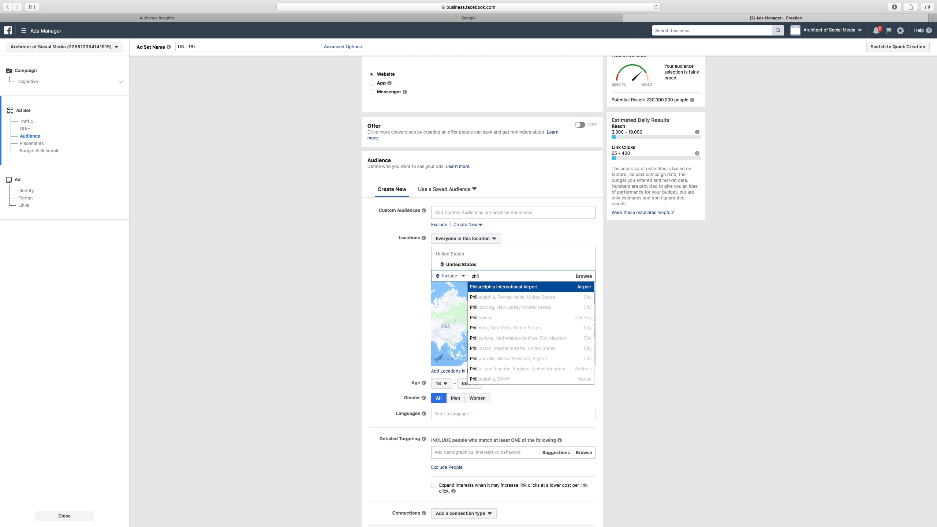
left_click(501, 300)
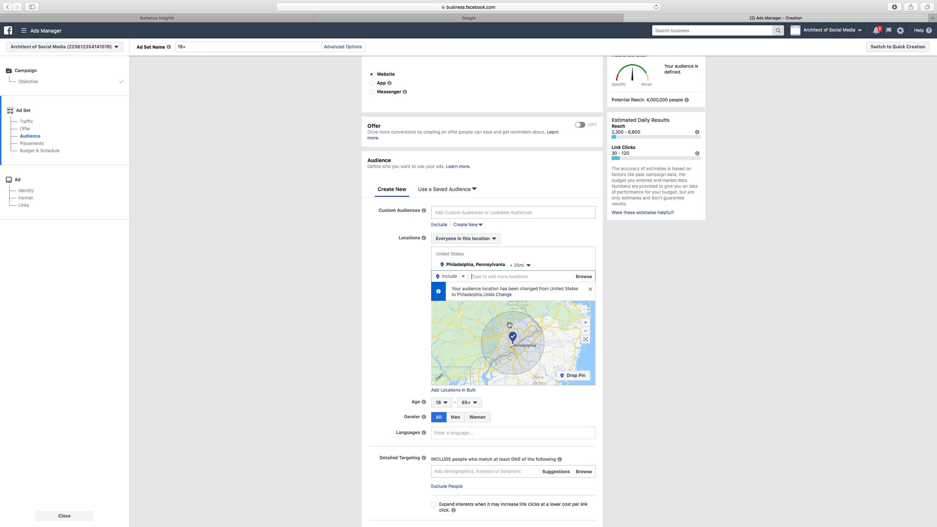
Set the Philadelphia location radius to 35 mi
left_click(530, 267)
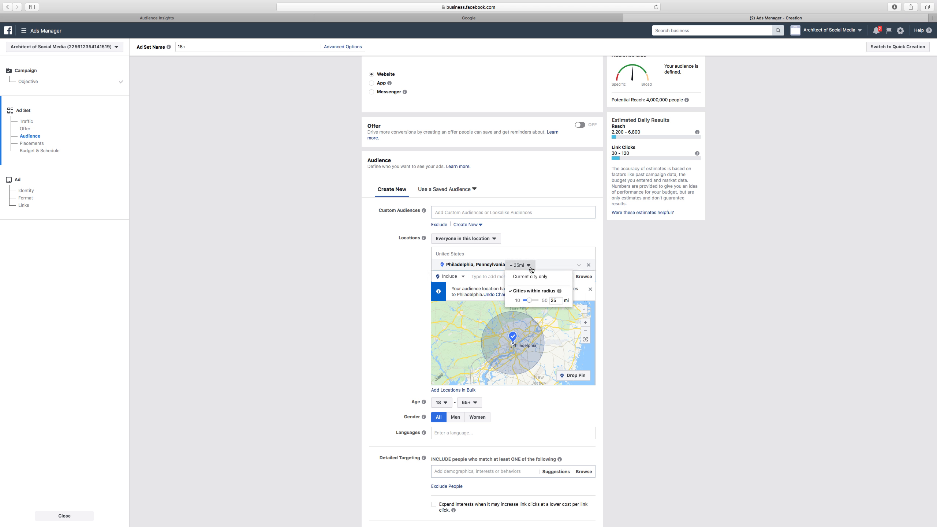
mouse_move(529, 302)
left_mouse_down()
mouse_move(543, 302)
mouse_move(533, 302)
left_mouse_up()
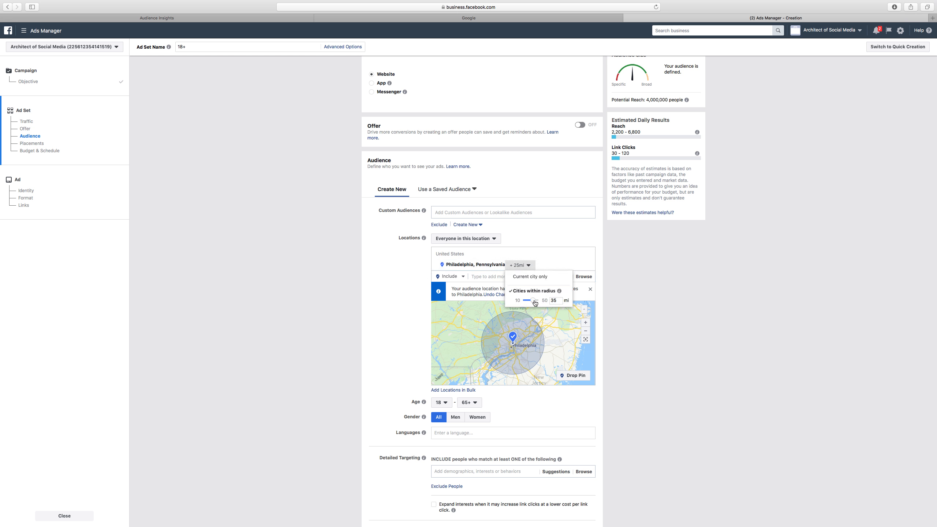
left_click(562, 235)
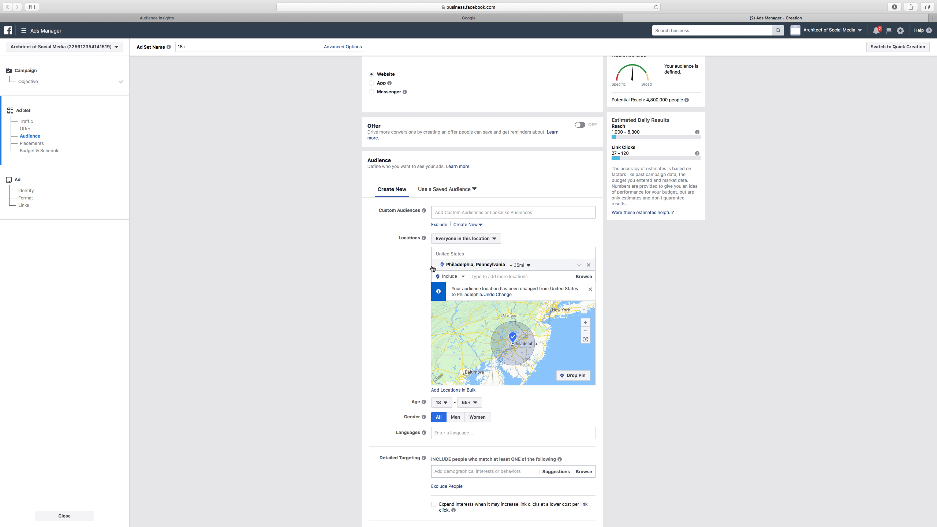
Examine the location map around the Philadelphia targeting radius
left_click(154, 21)
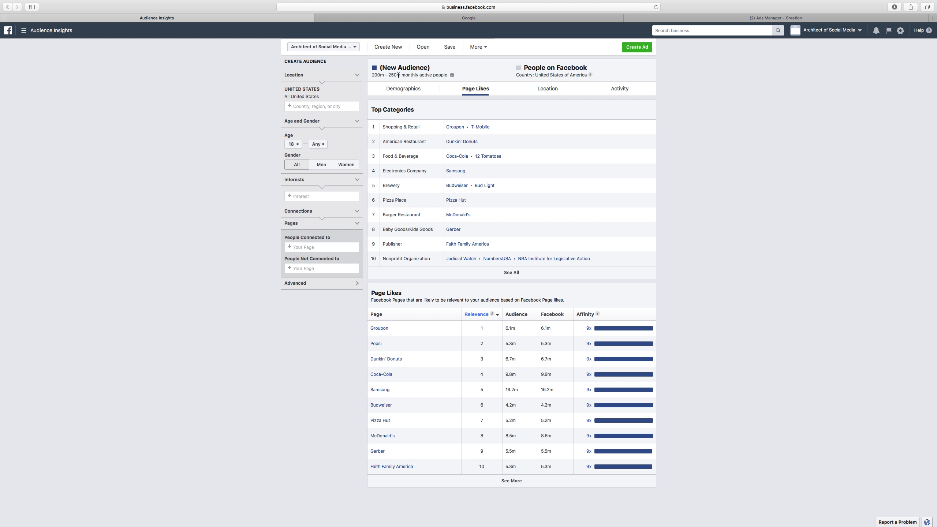
left_click(697, 16)
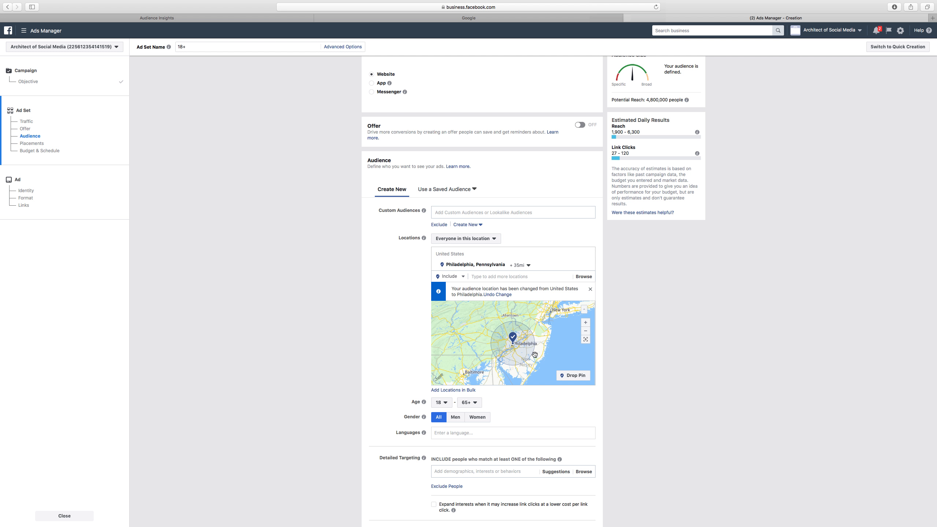
left_click_drag(492, 333, 504, 366)
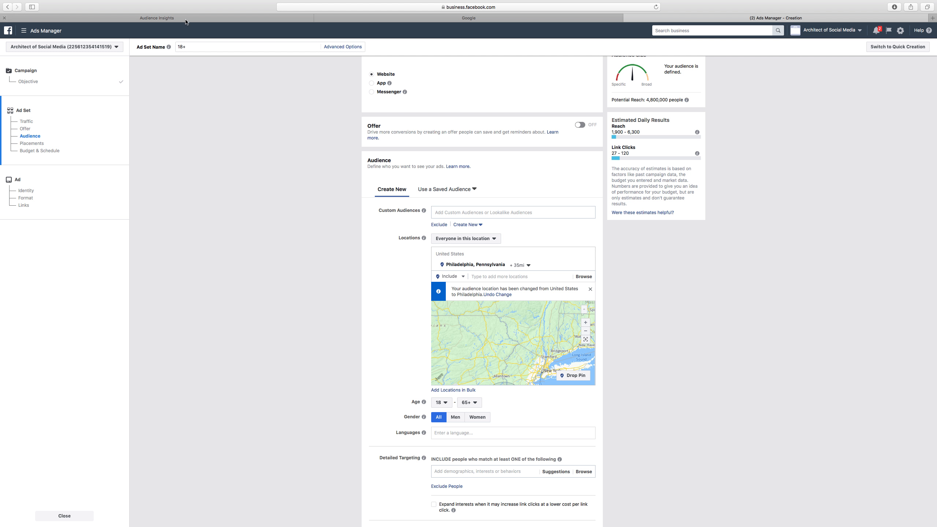
left_click_drag(517, 341, 556, 325)
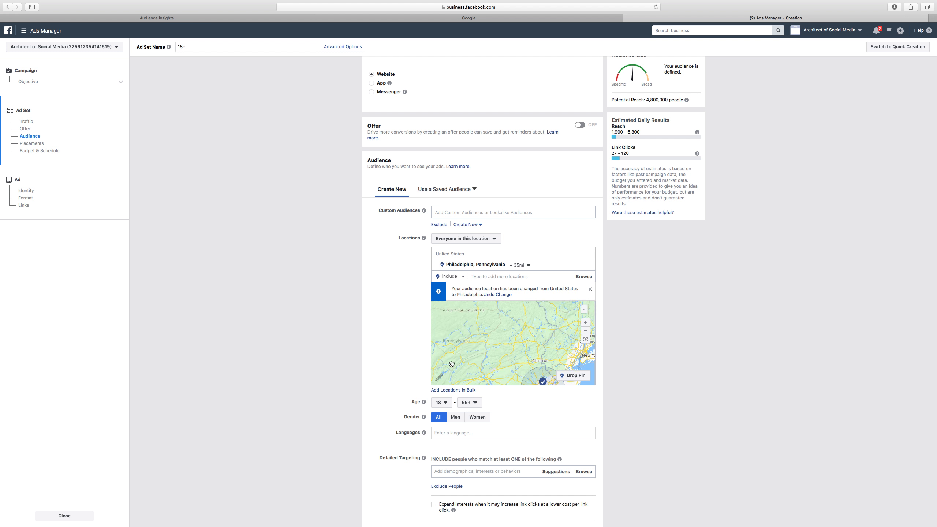
scroll(452, 362, "up", 2)
scroll(452, 361, "down", 5)
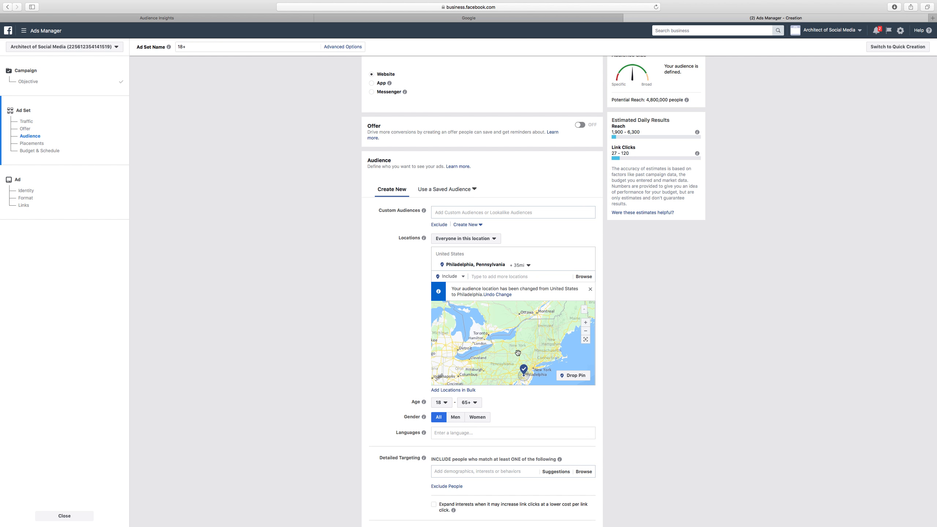
scroll(516, 352, "down", 2)
scroll(516, 352, "up", 1)
In Audience Insights demographics, search the interests for farmhouse architecture and farmhouse design
left_click(175, 18)
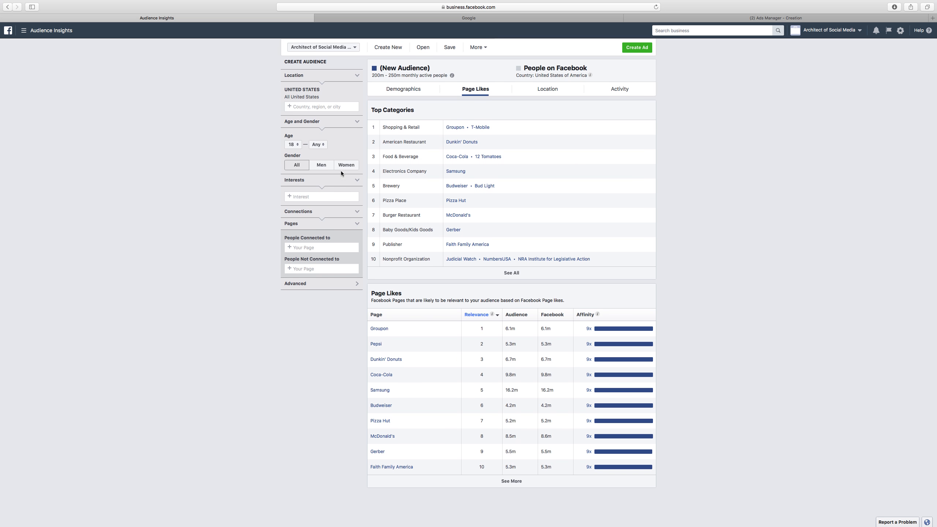
left_click(413, 92)
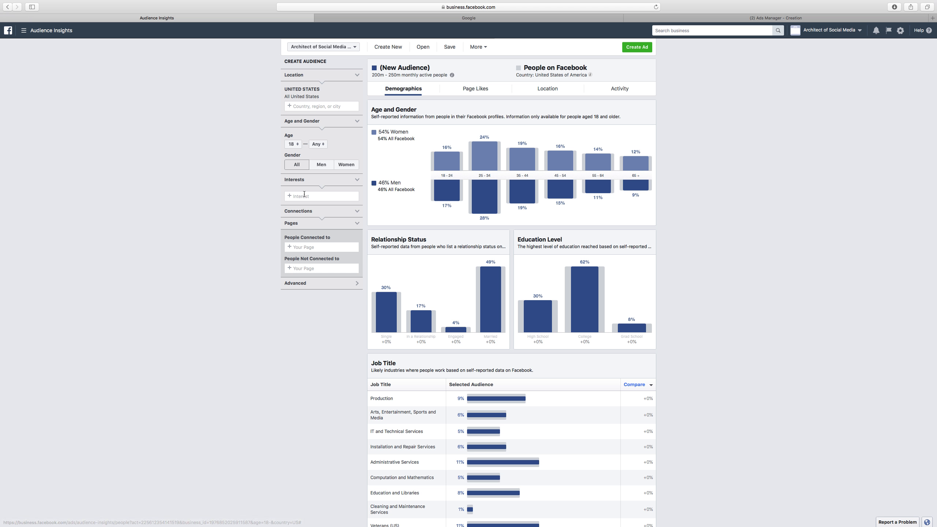
left_click(305, 197)
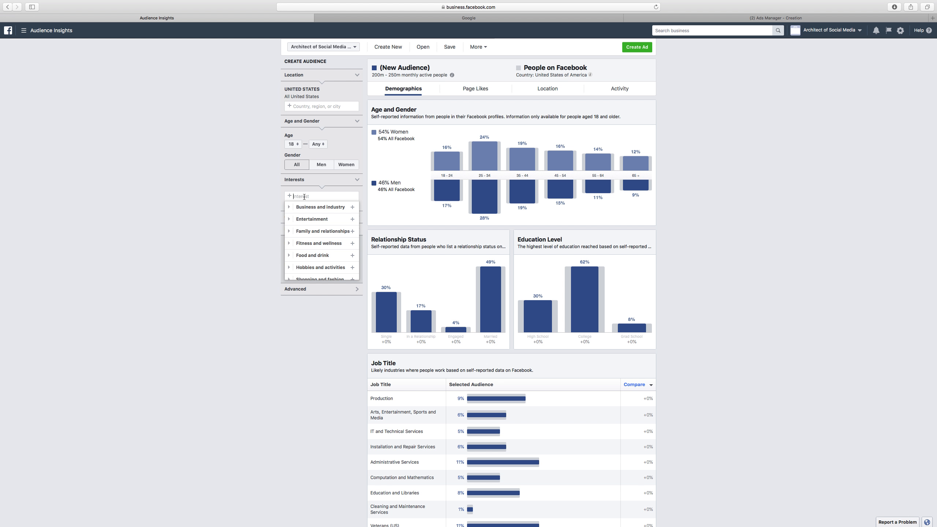
type("fa")
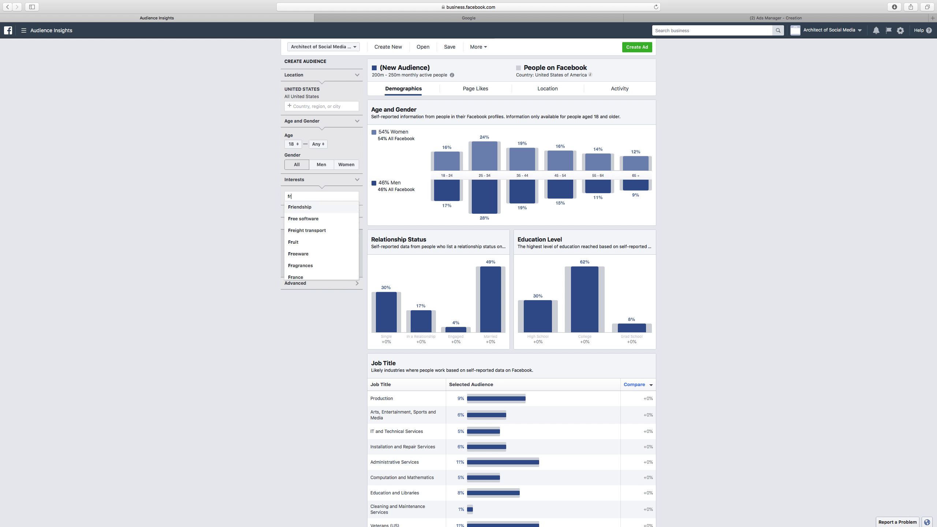
type("rmhous")
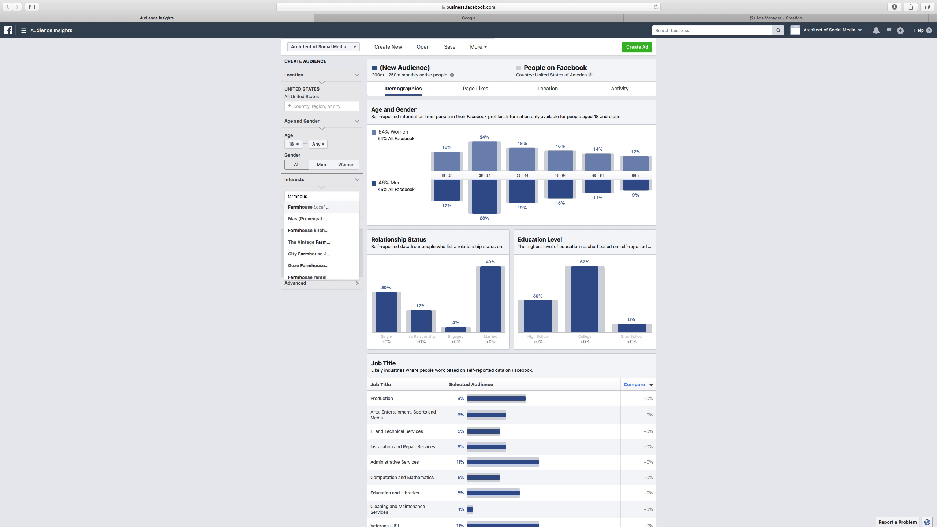
type("e archite")
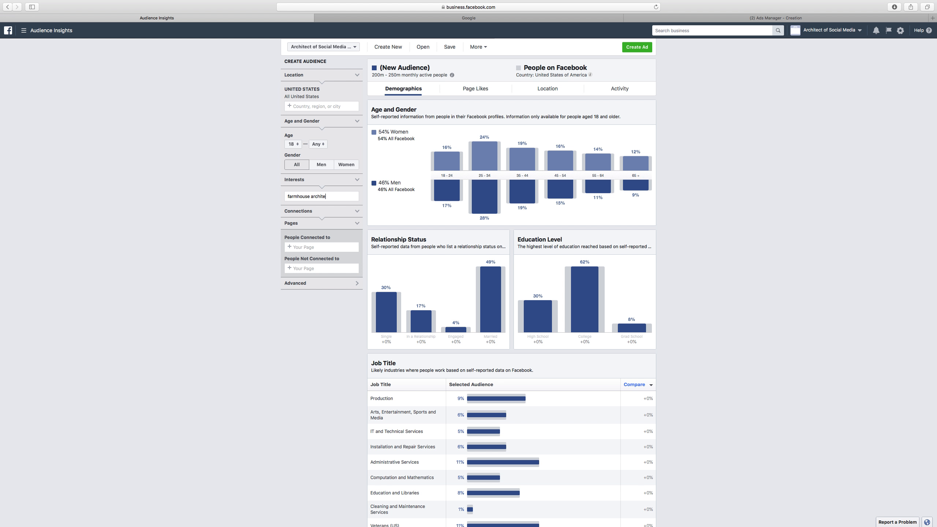
type("cture")
left_click_drag(340, 196, 314, 196)
key("BackSpace")
key("BackSpace")
key("BackSpace")
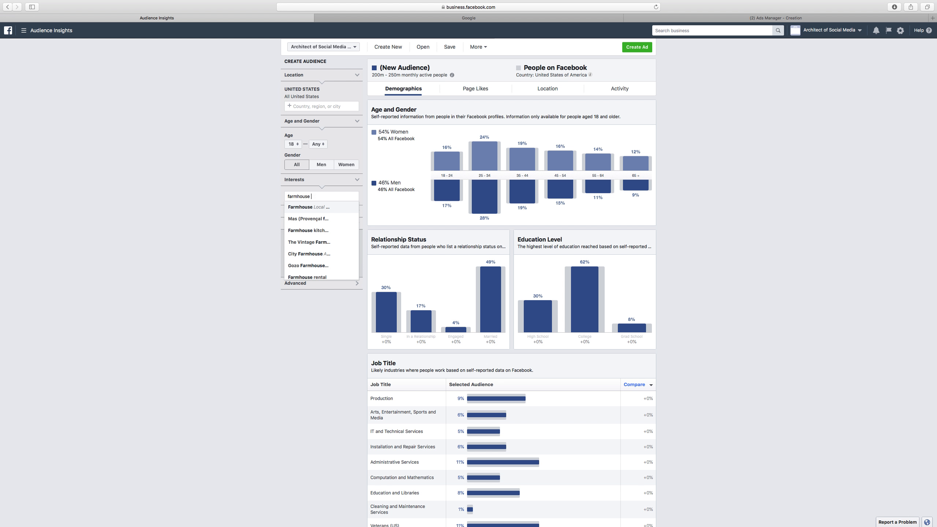
type("design")
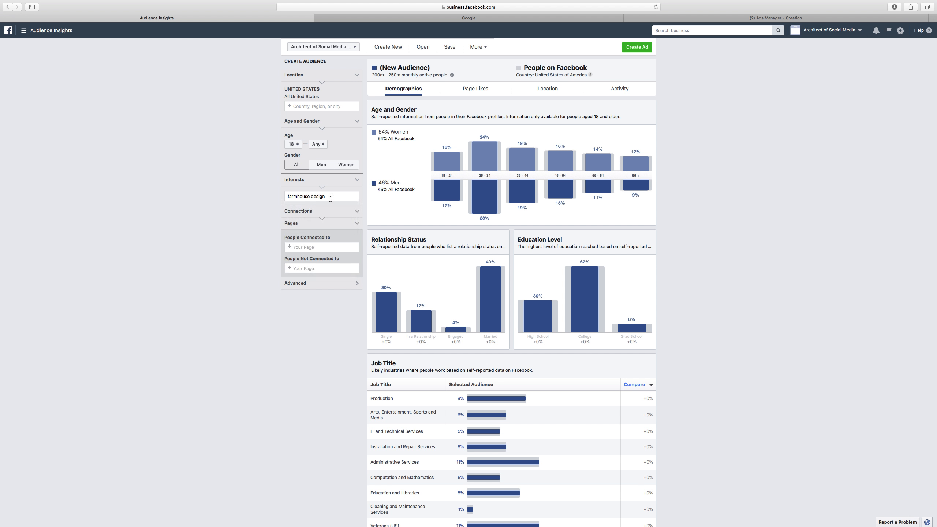
Add Modern architecture as an interest for the audience
key("BackSpace")
key("BackSpace")
key("BackSpace")
key("BackSpace")
key("BackSpace")
key("BackSpace")
key("BackSpace")
key("BackSpace")
key("BackSpace")
key("BackSpace")
key("BackSpace")
key("BackSpace")
key("BackSpace")
key("BackSpace")
key("BackSpace")
key("BackSpace")
type("mond")
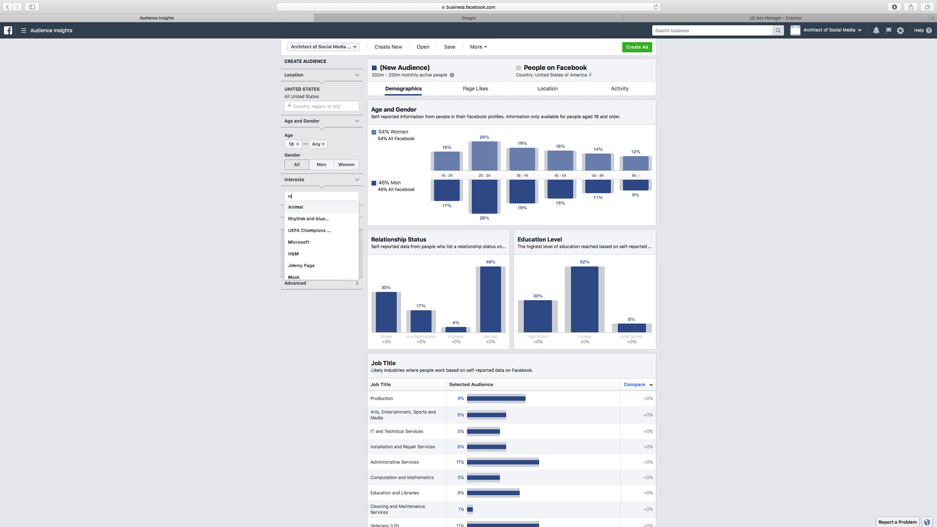
key("BackSpace")
key("BackSpace")
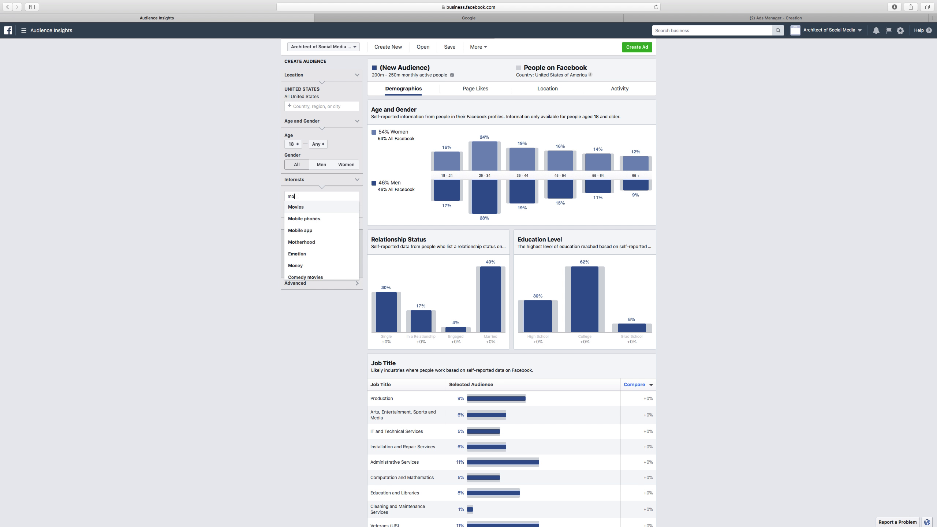
type("dern a")
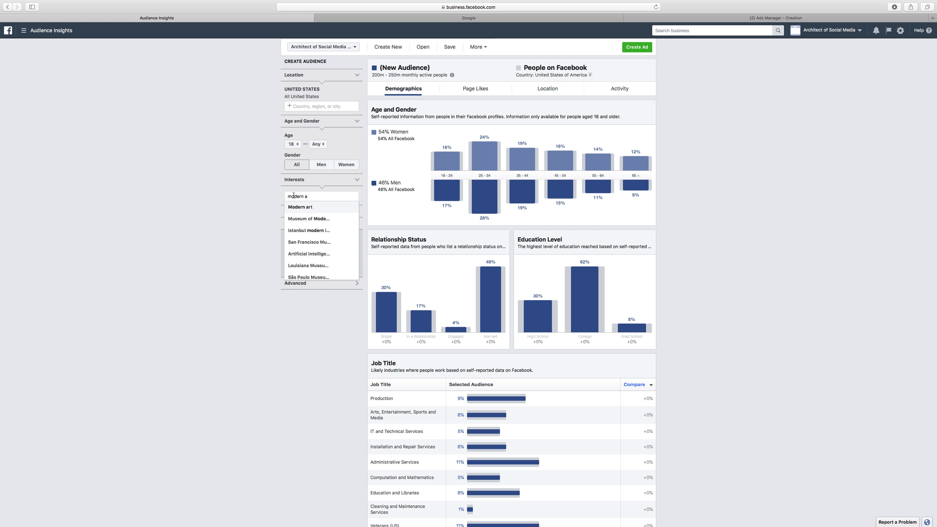
key("BackSpace")
key("BackSpace")
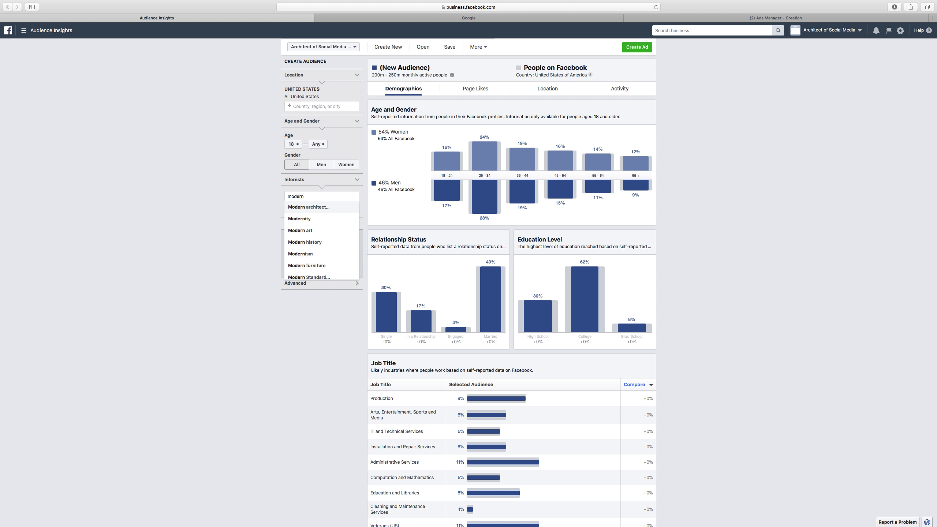
left_click(312, 207)
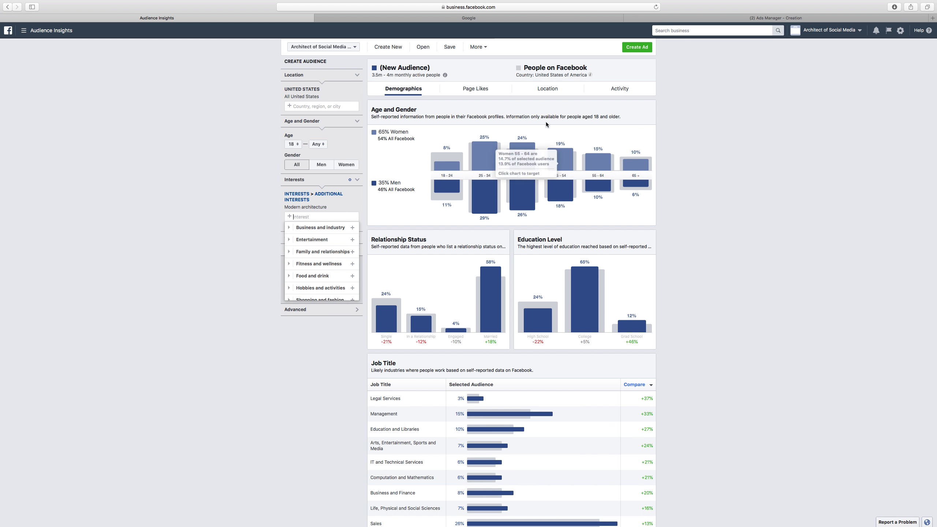
left_click(754, 196)
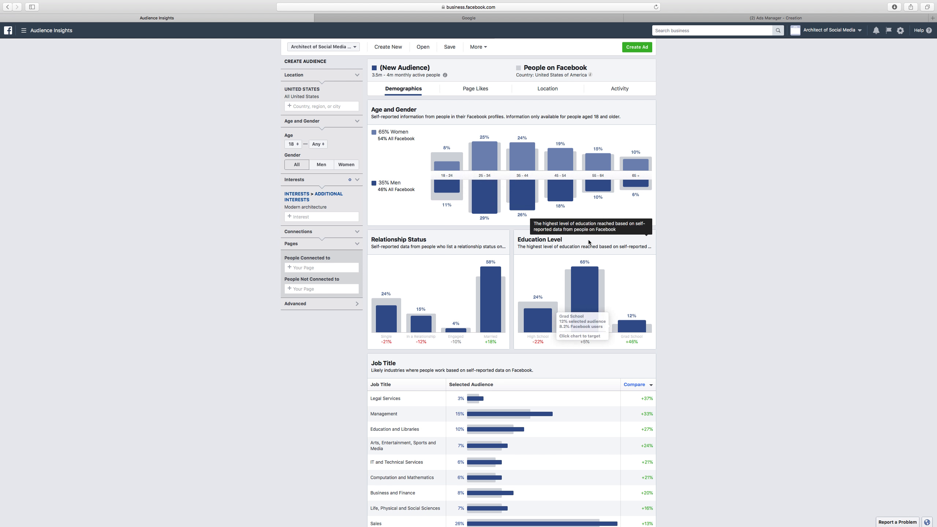
Review the Page Likes and Demographics of the modern architecture audience
left_click(468, 89)
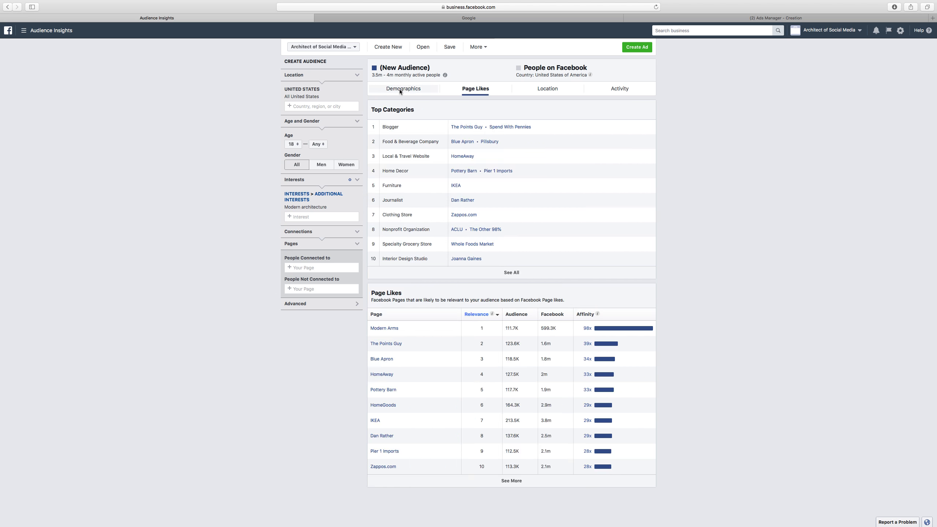
left_click(400, 90)
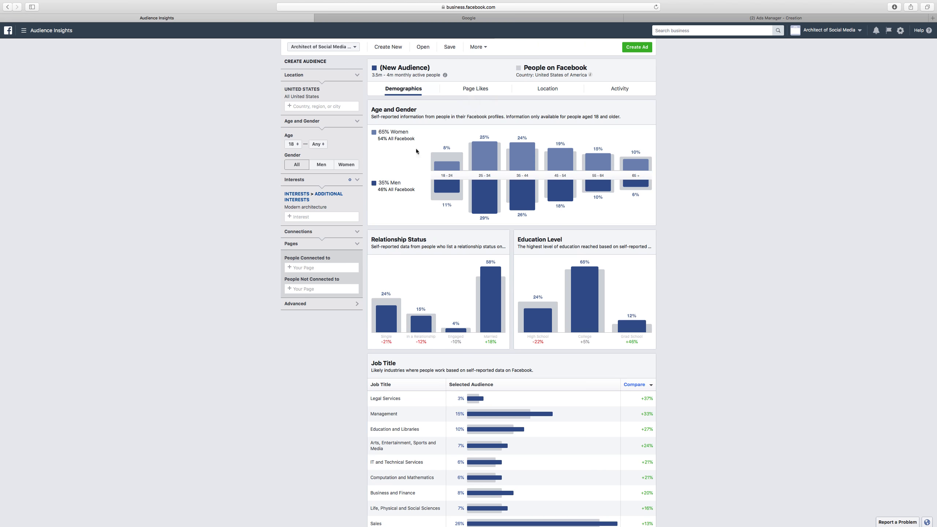
Remove Modern architecture from the audience's interests
left_click(286, 207)
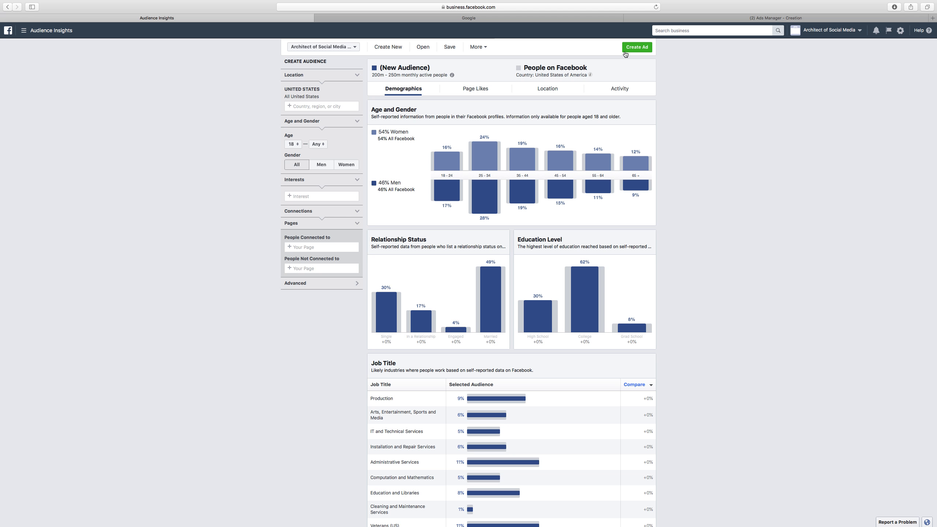
Switch to the Google tab and search for farmhouse architecture
left_click(519, 20)
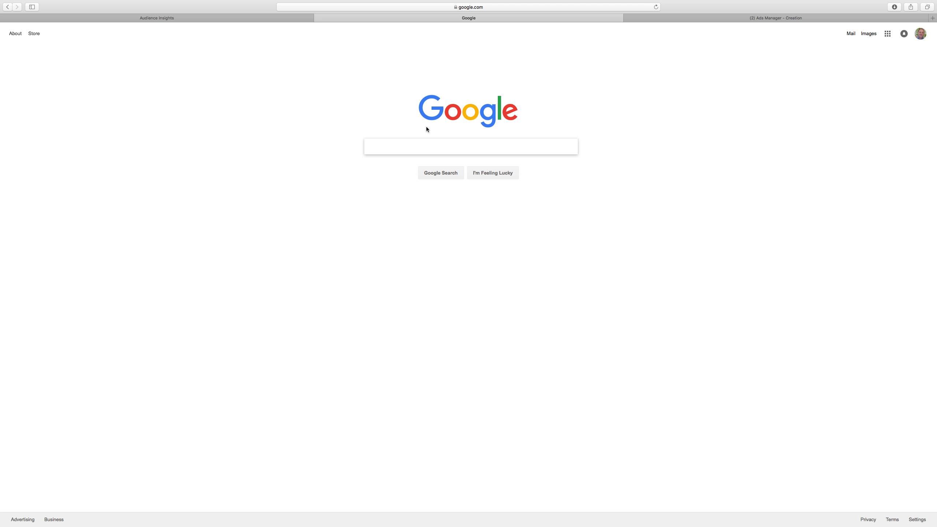
type("fo")
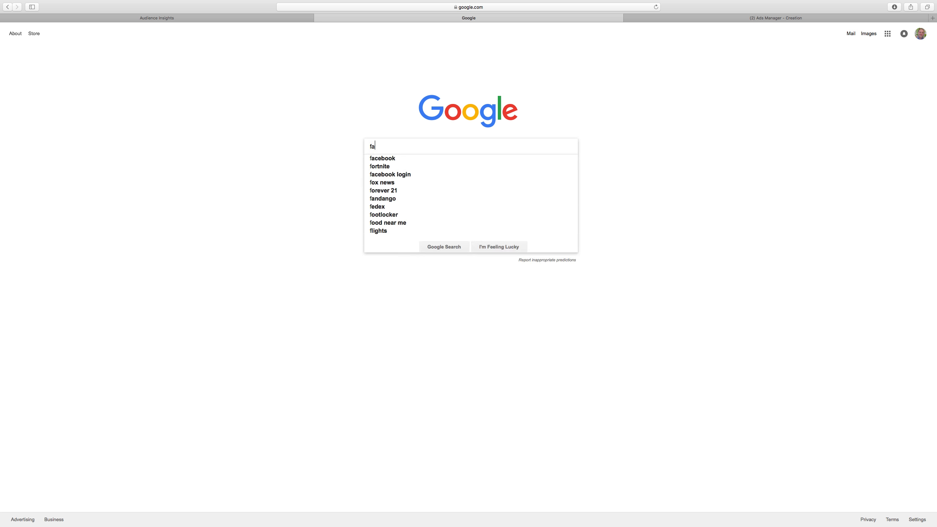
key("BackSpace")
type("ar")
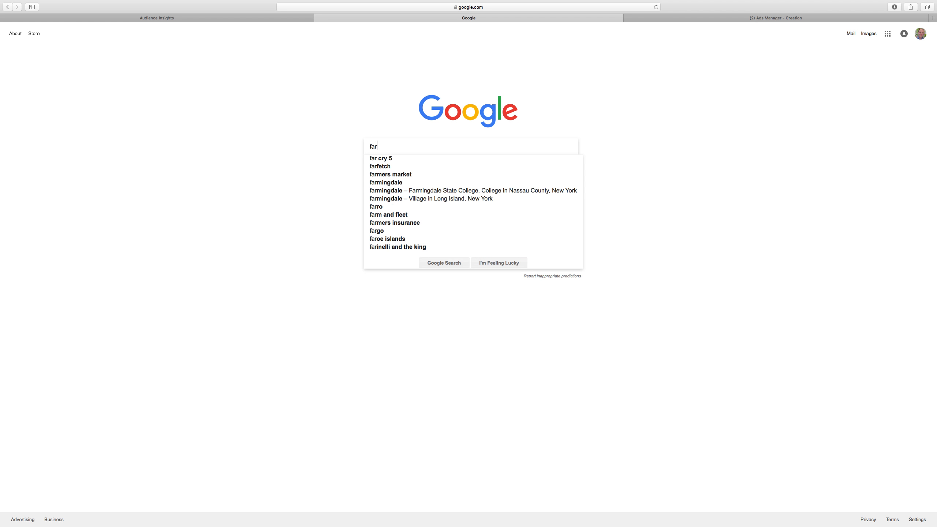
type("mhouse arch")
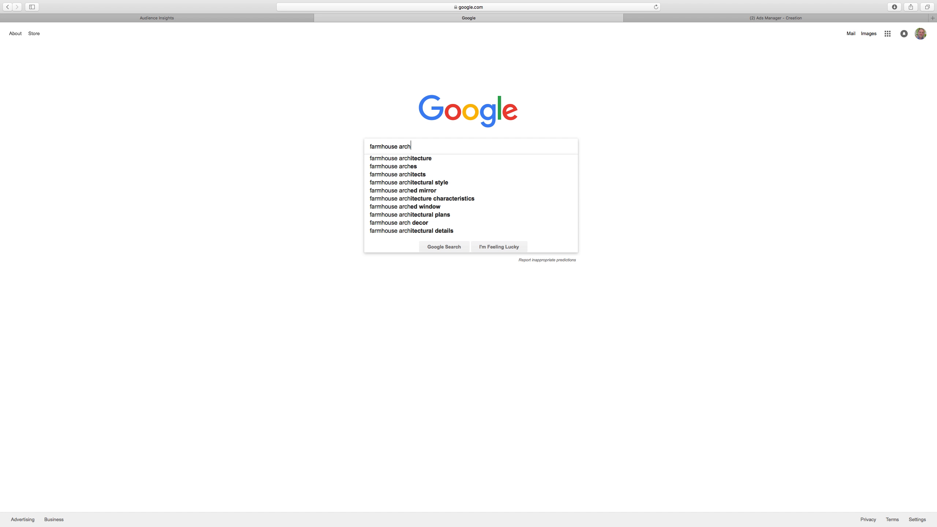
left_click(436, 159)
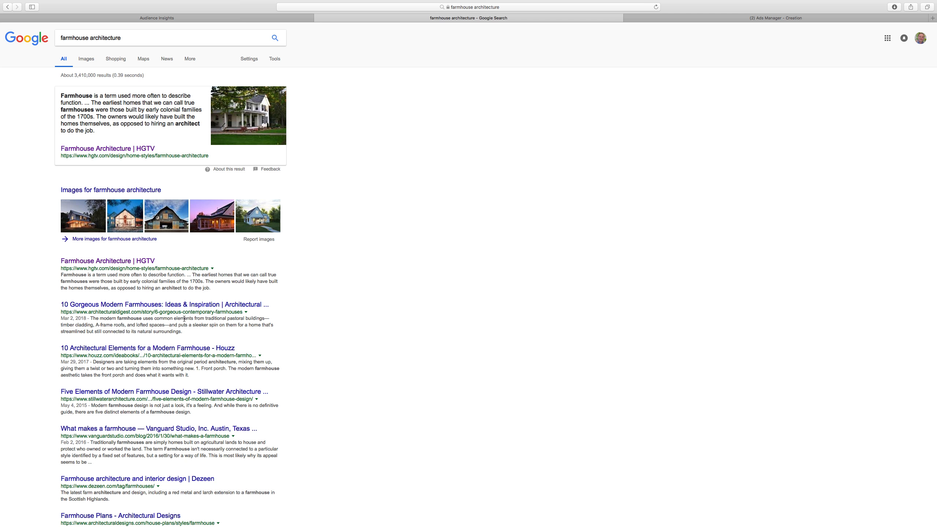
Read the Architectural Digest article on modern farmhouses, dismissing its newsletter popup, and return to the results
left_click(118, 304)
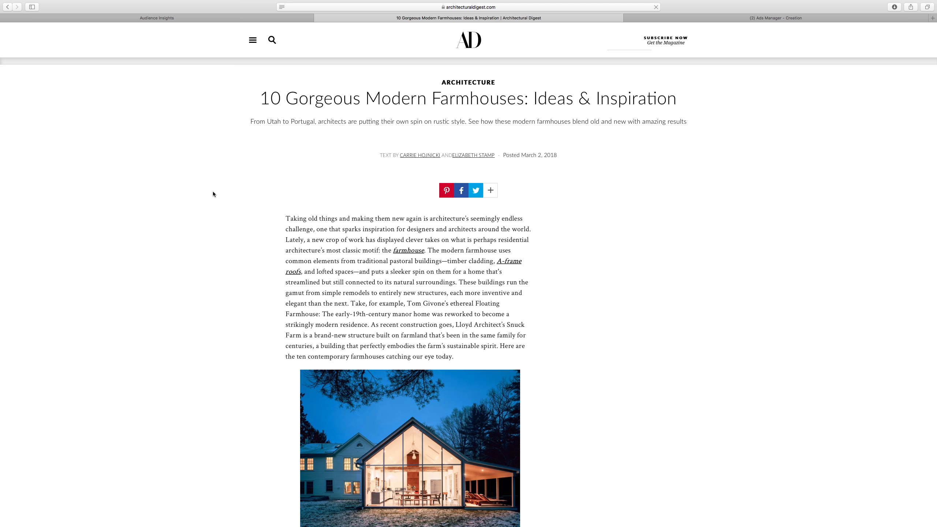
scroll(213, 193, "down", 6)
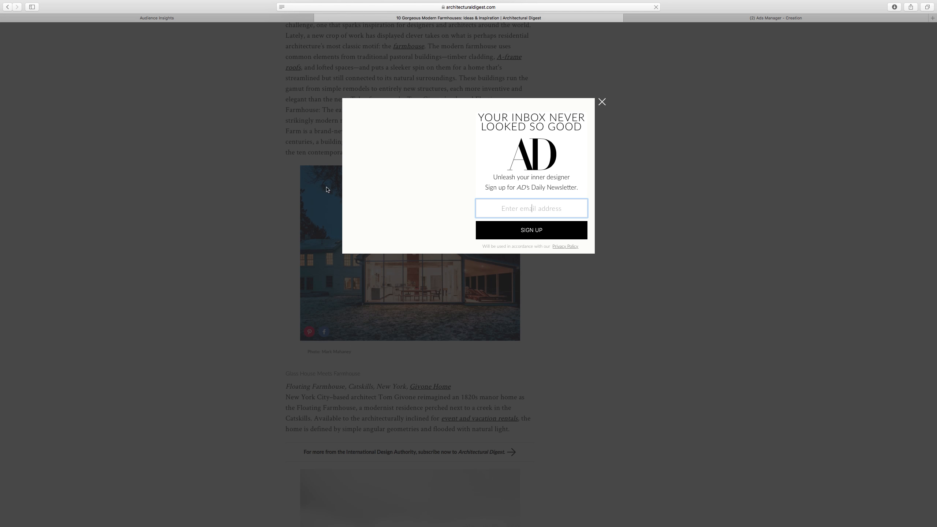
left_click(604, 105)
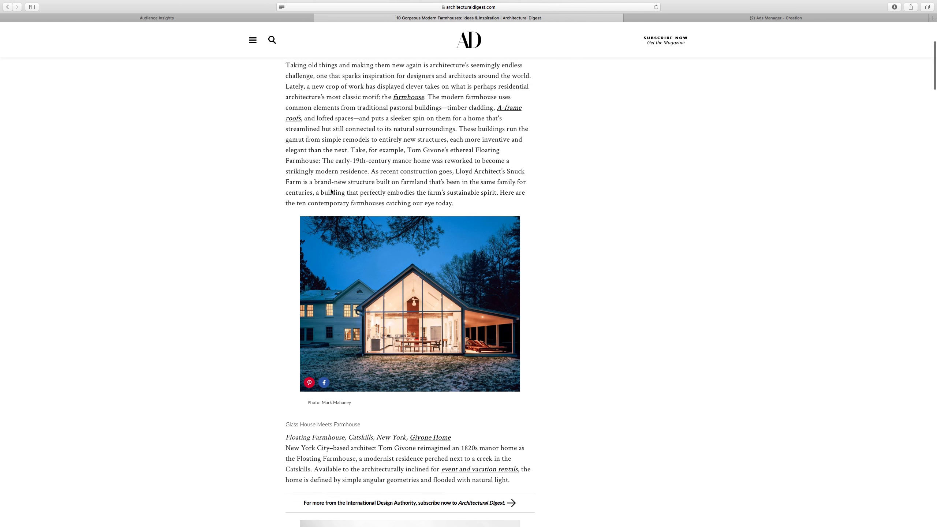
scroll(331, 189, "down", 5)
scroll(331, 188, "down", 3)
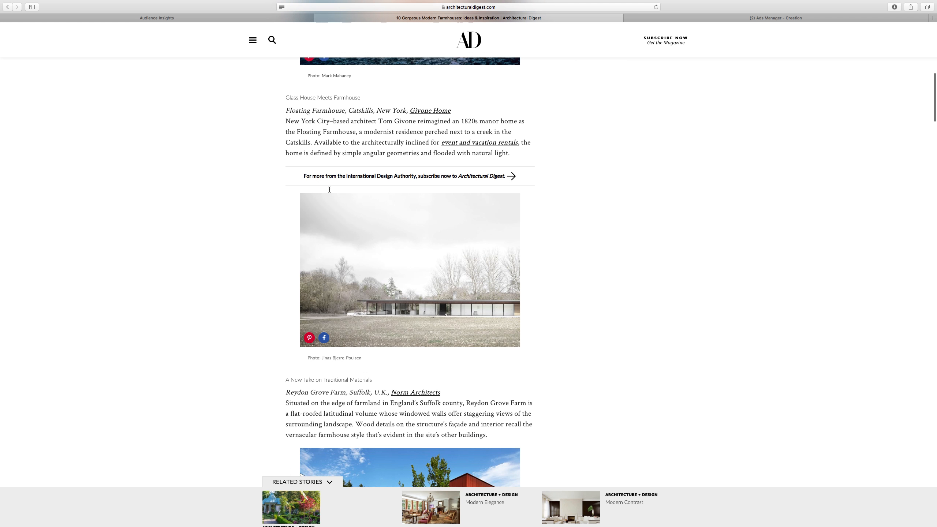
scroll(329, 193, "down", 4)
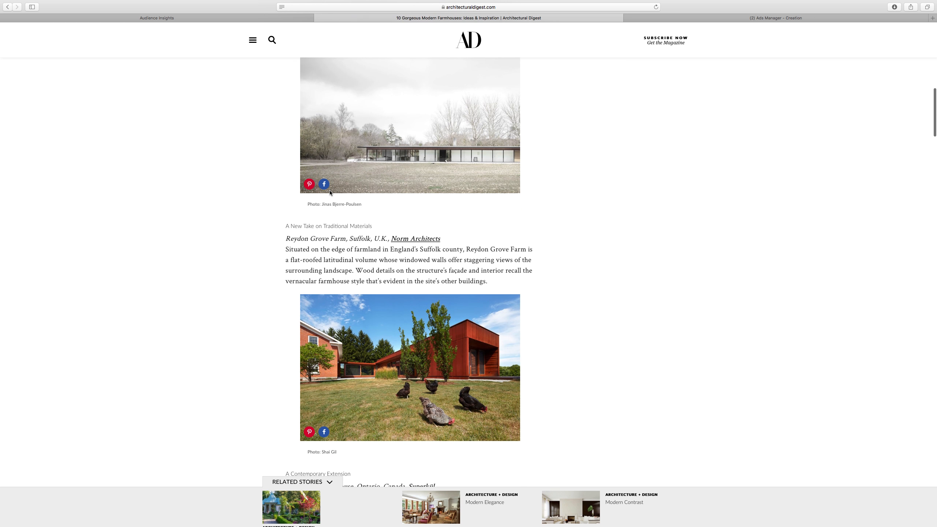
scroll(330, 191, "down", 15)
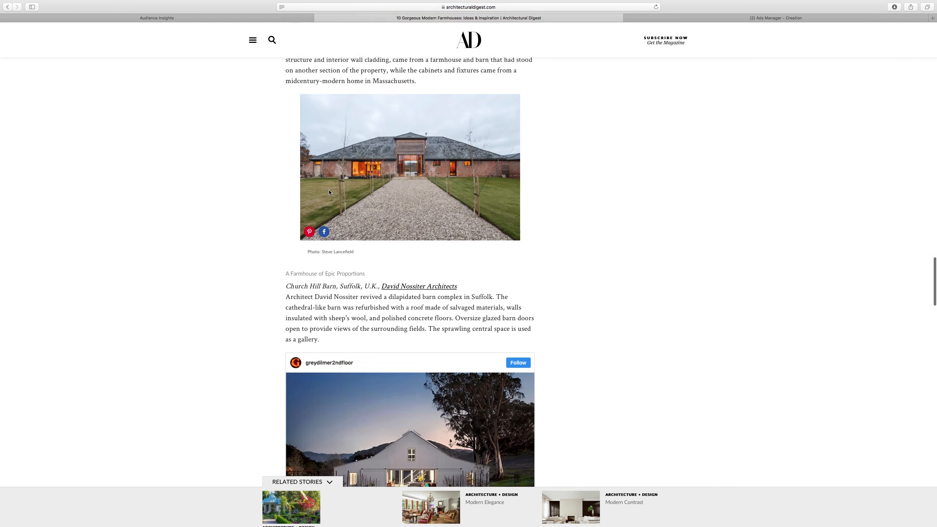
scroll(329, 192, "up", 20)
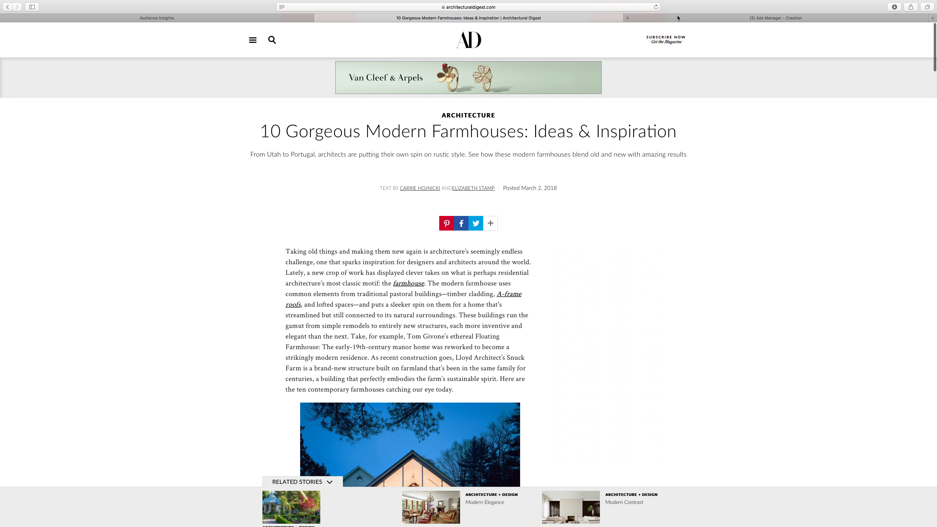
left_click(8, 7)
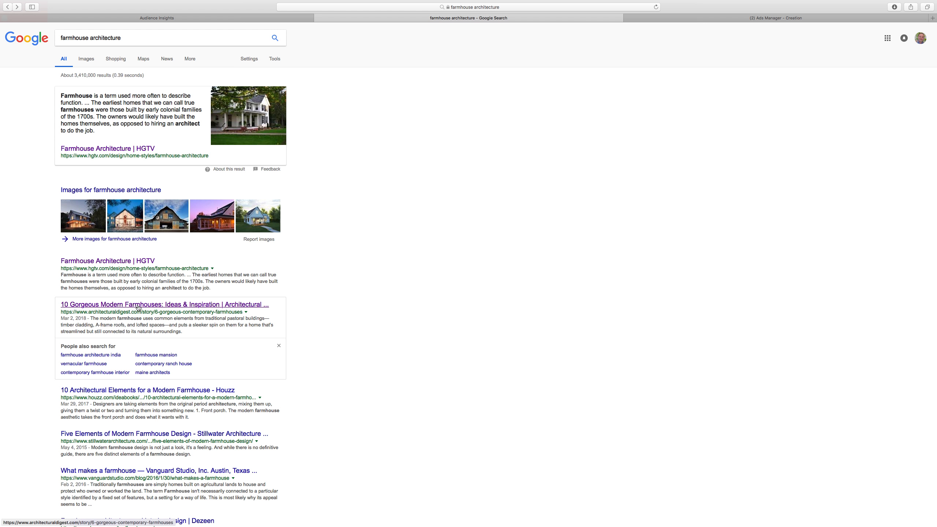
Read the Houzz article on architectural elements of a modern farmhouse, dismissing its popup, and return to the results
scroll(332, 329, "down", 2)
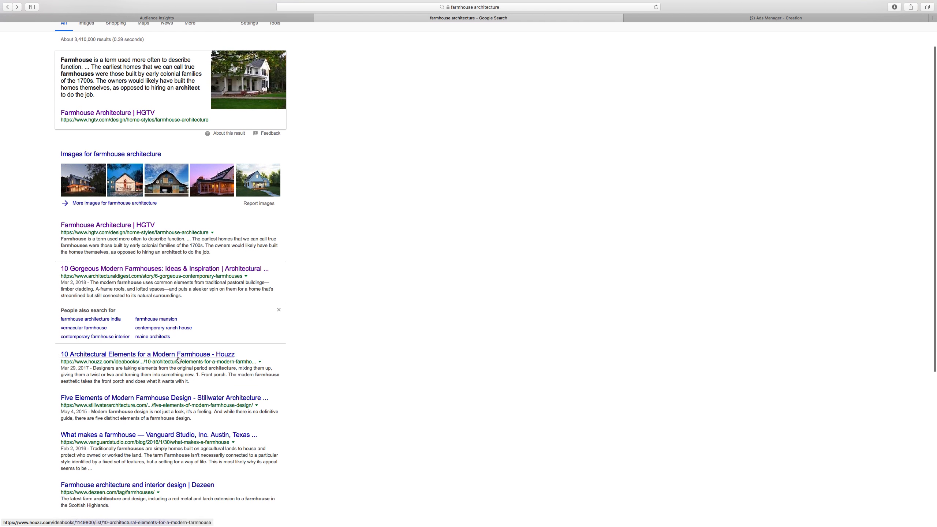
left_click(177, 355)
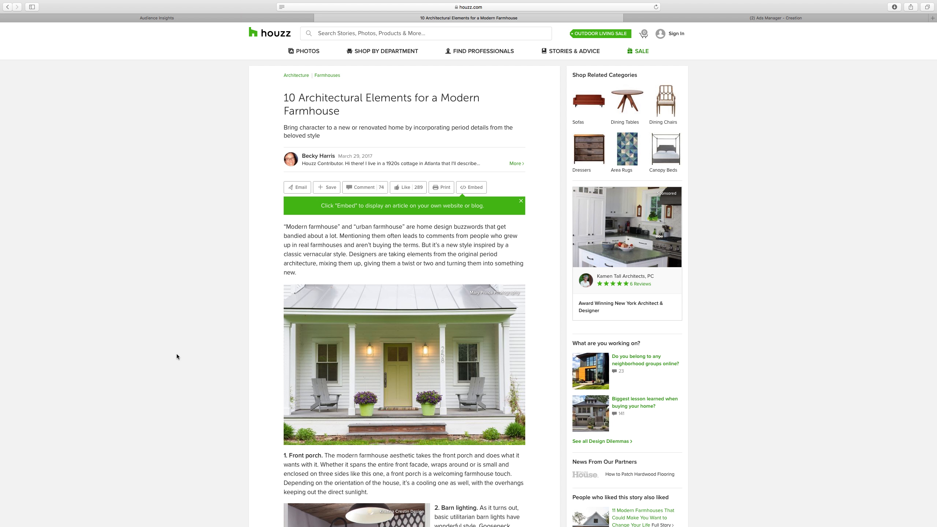
scroll(249, 353, "down", 12)
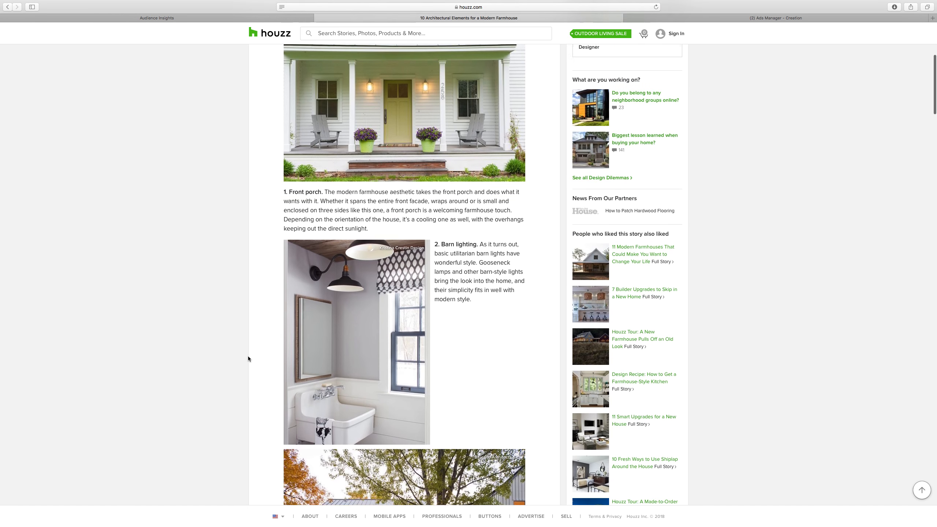
scroll(249, 357, "down", 11)
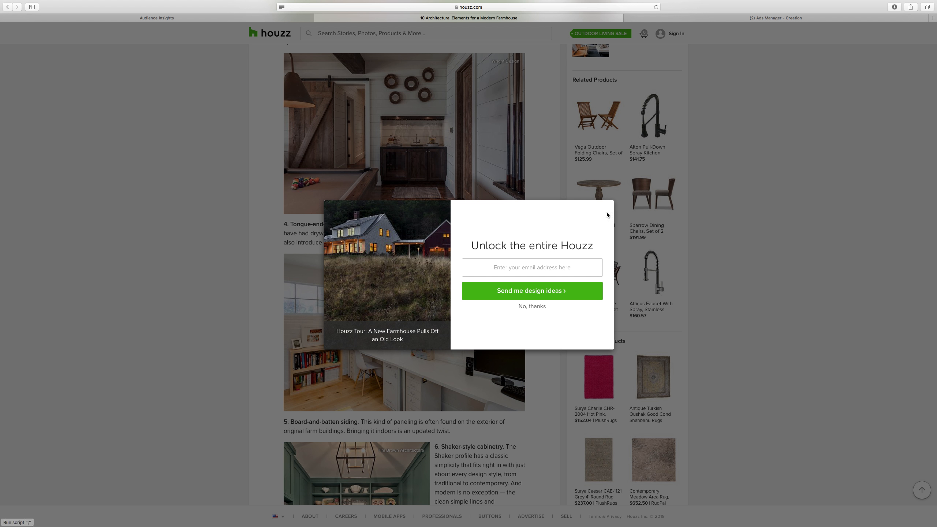
left_click(533, 306)
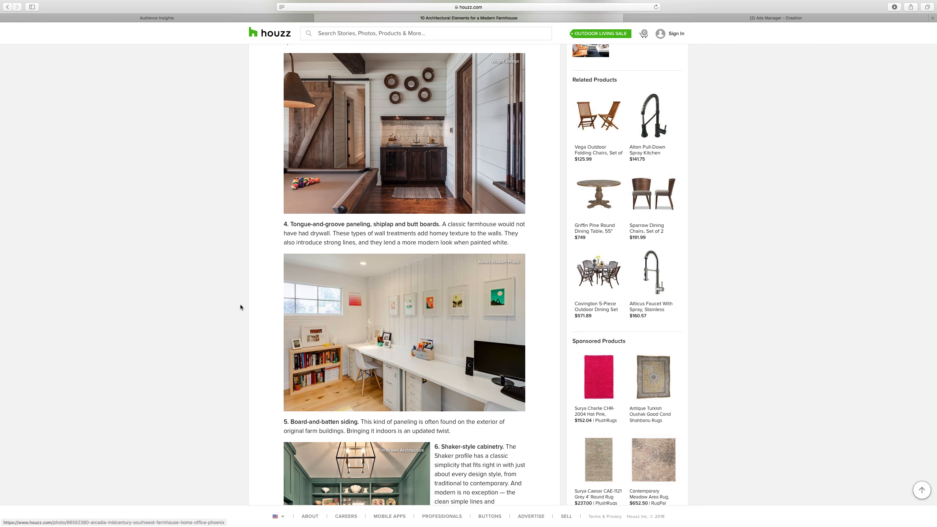
scroll(239, 305, "down", 15)
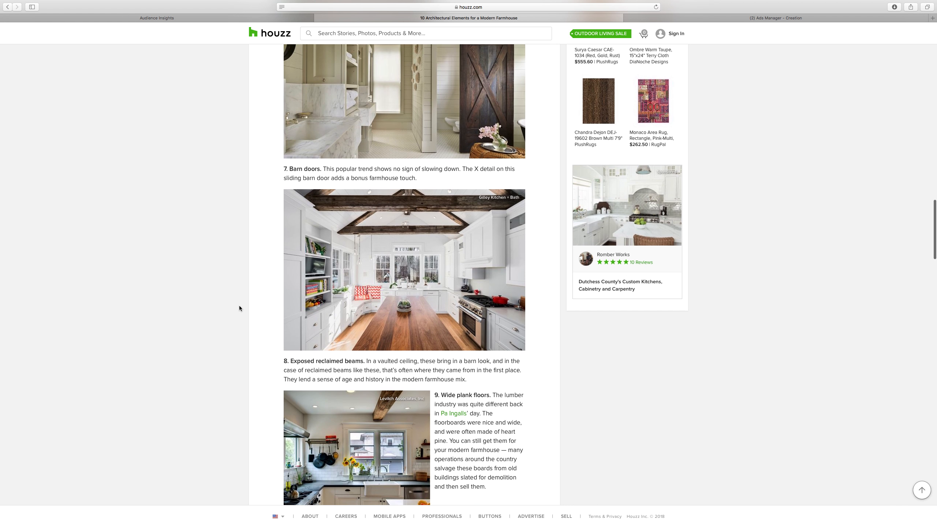
scroll(239, 305, "down", 8)
scroll(237, 307, "up", 20)
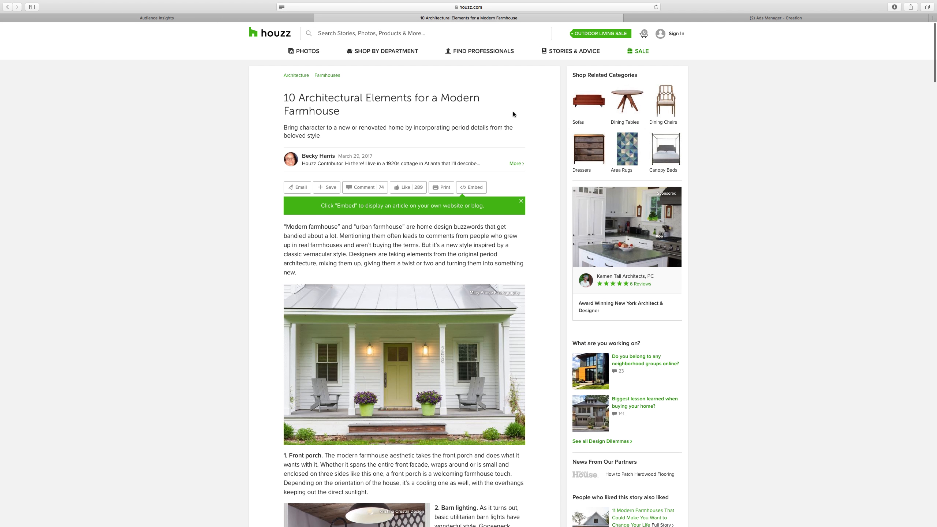
left_click(7, 7)
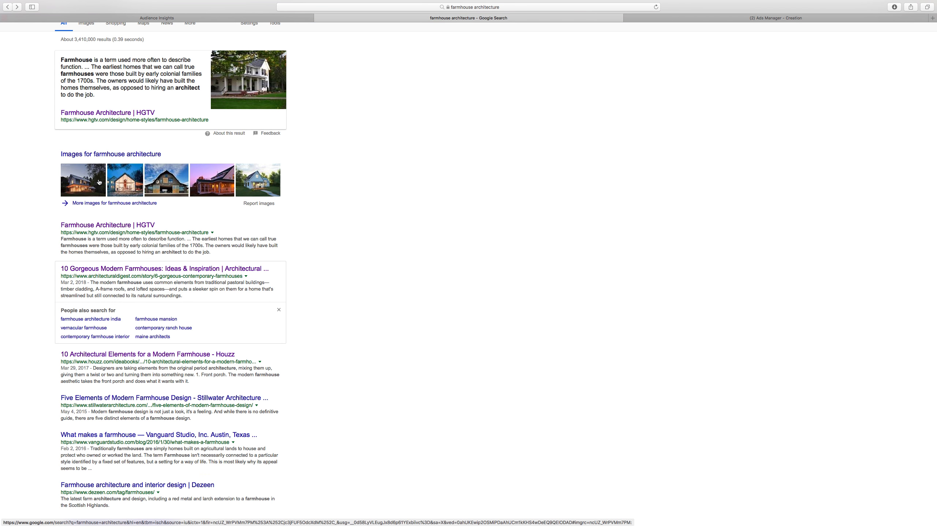
scroll(99, 182, "down", 10)
scroll(100, 179, "up", 12)
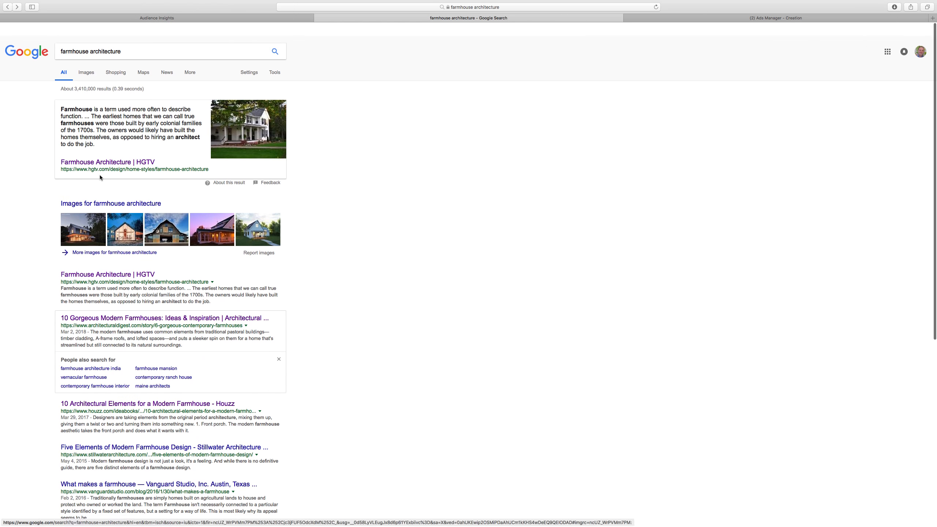
scroll(100, 177, "down", 1)
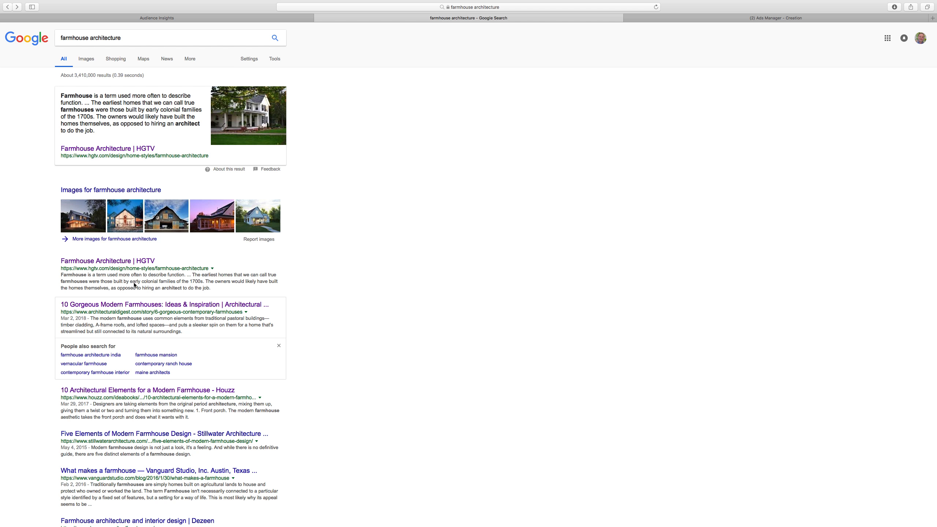
Return to Audience Insights and add HGTV as an interest for the audience
left_click(133, 18)
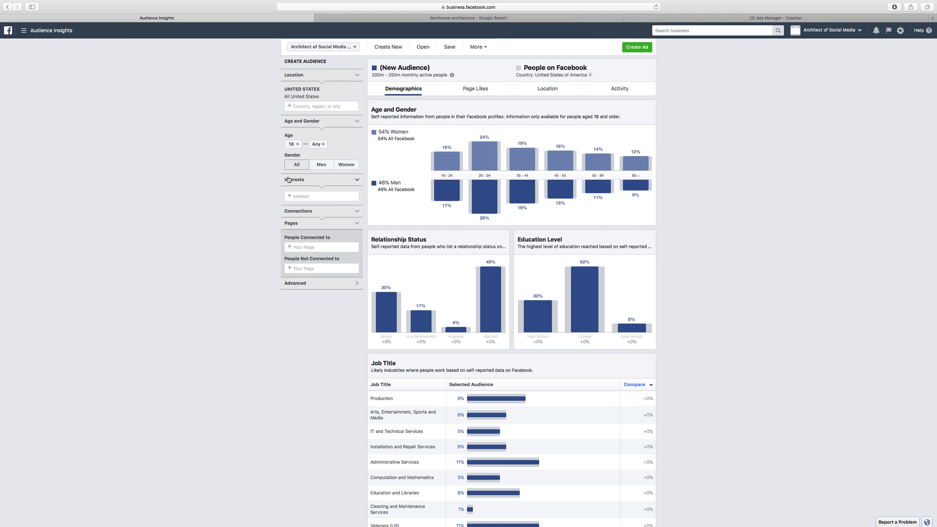
left_click(306, 196)
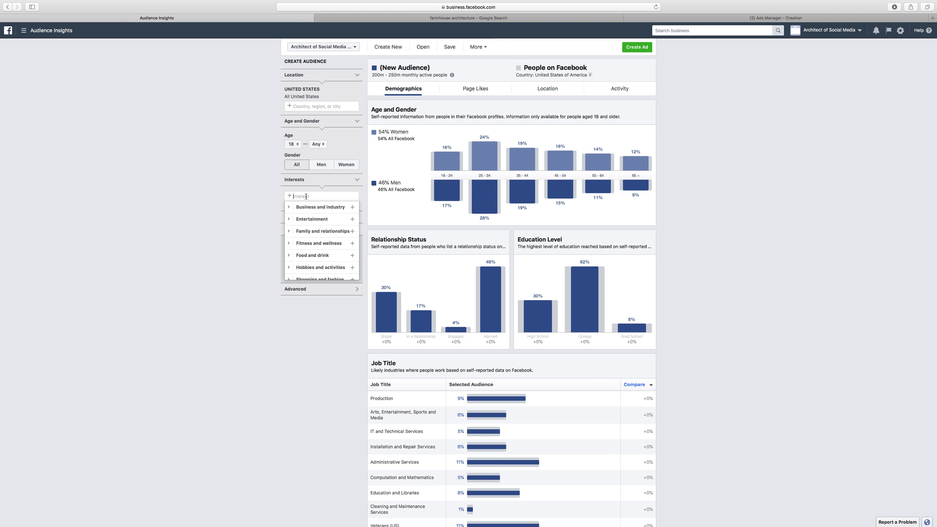
type("hgtv")
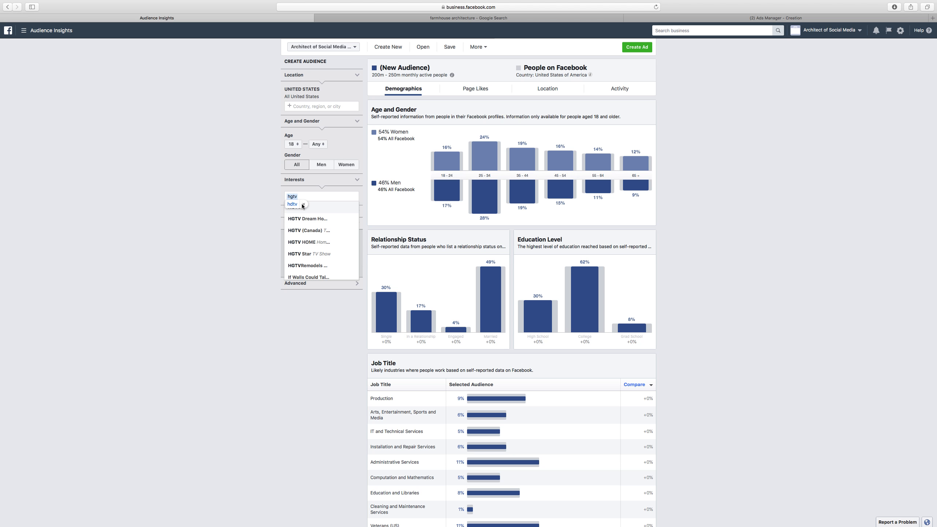
left_click(304, 205)
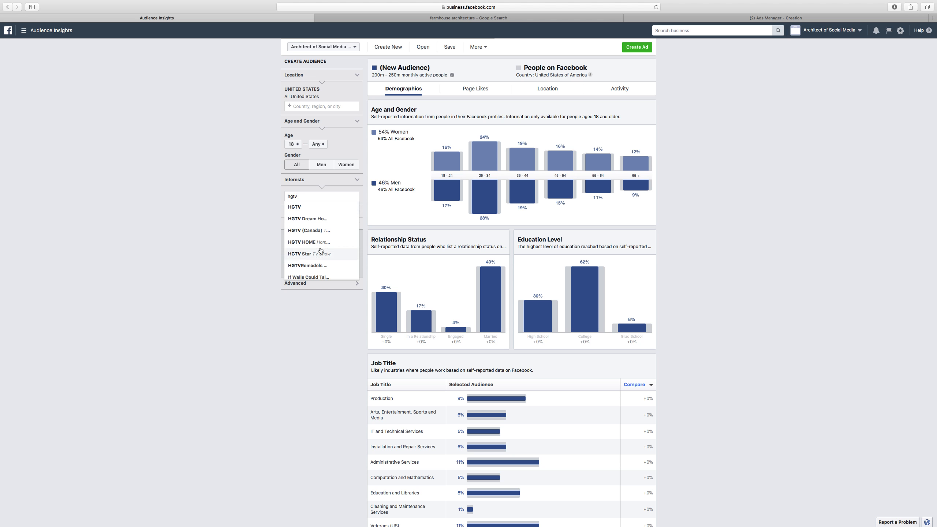
scroll(307, 251, "down", 1)
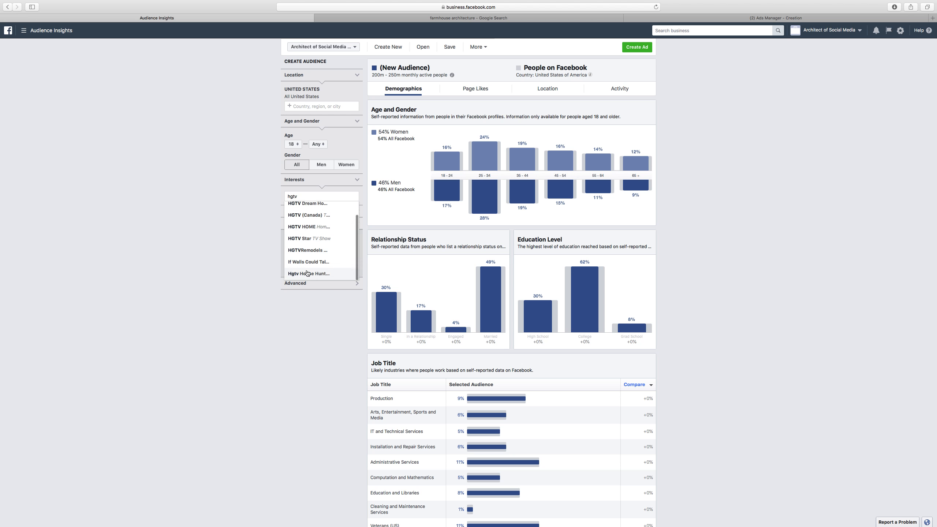
scroll(310, 250, "up", 1)
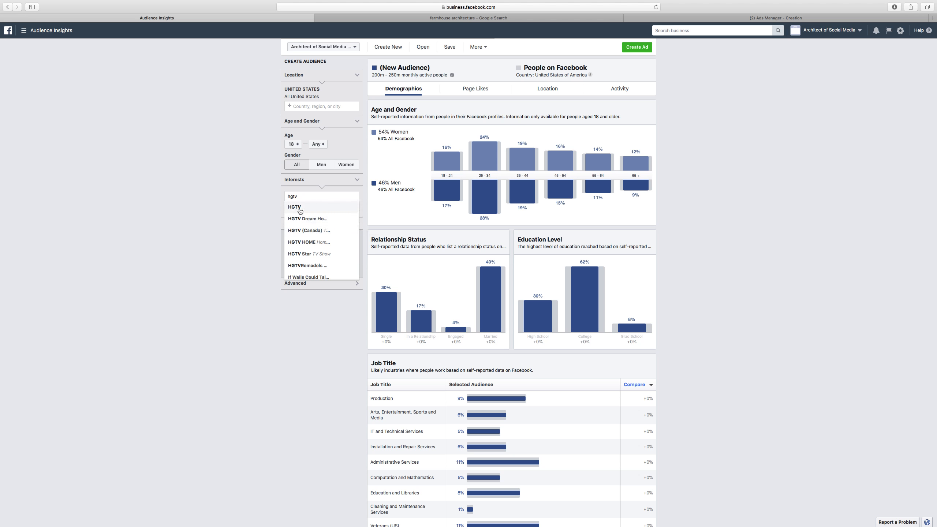
left_click(299, 208)
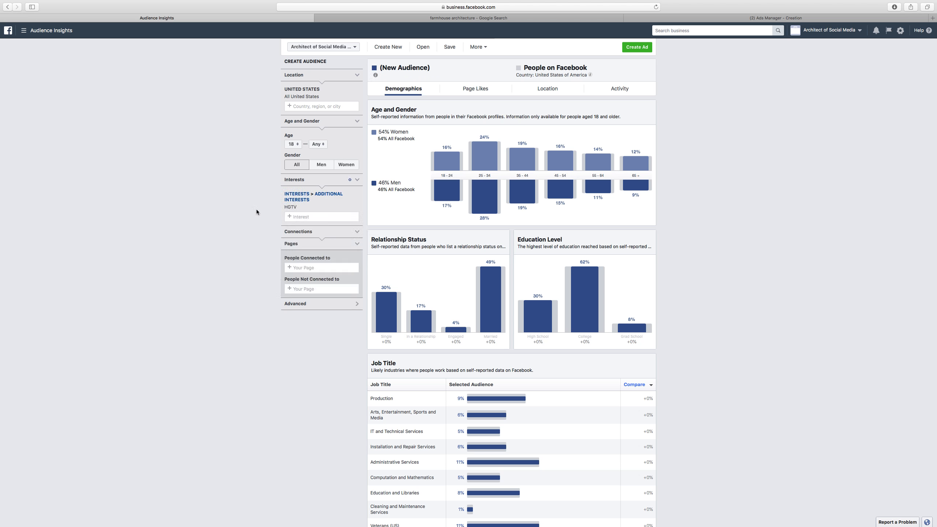
Review the demographics of the HGTV interest audience
left_click(163, 184)
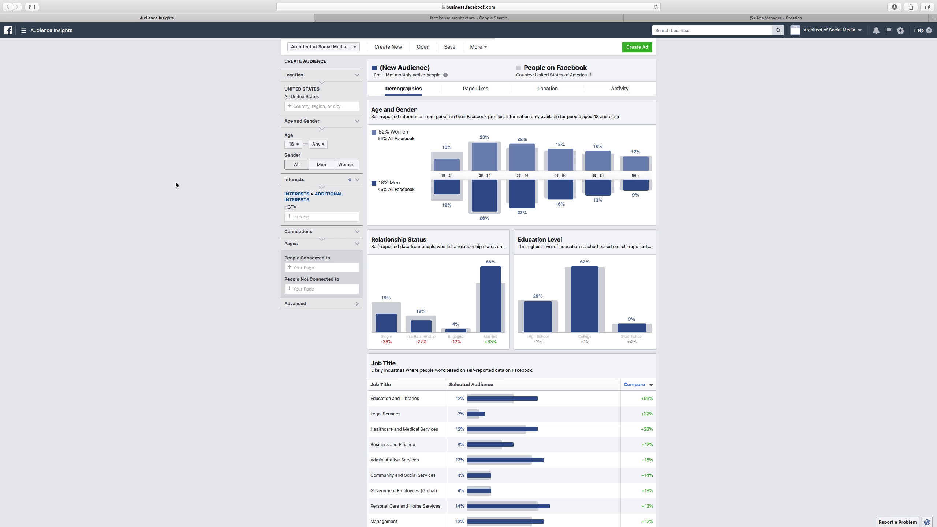
scroll(208, 183, "down", 3)
scroll(204, 184, "up", 3)
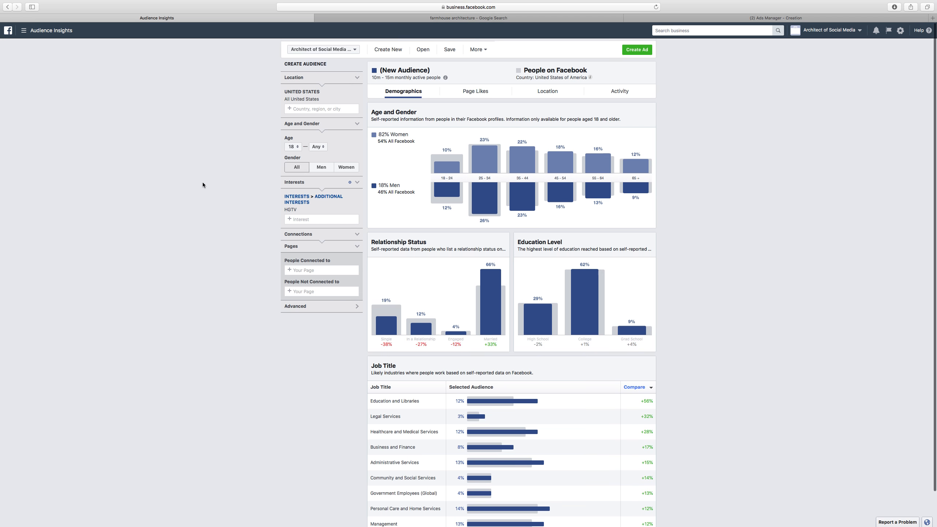
mouse_move(478, 189)
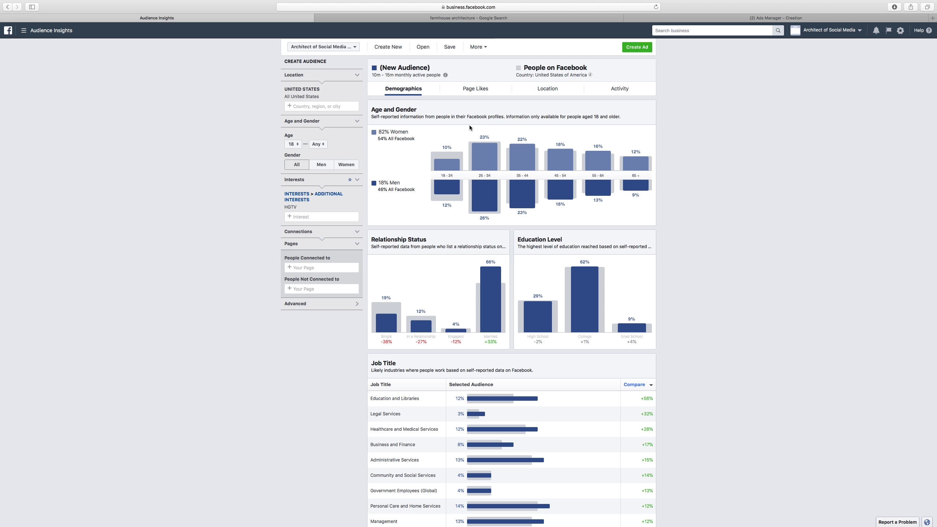
scroll(428, 167, "down", 2)
scroll(424, 168, "up", 3)
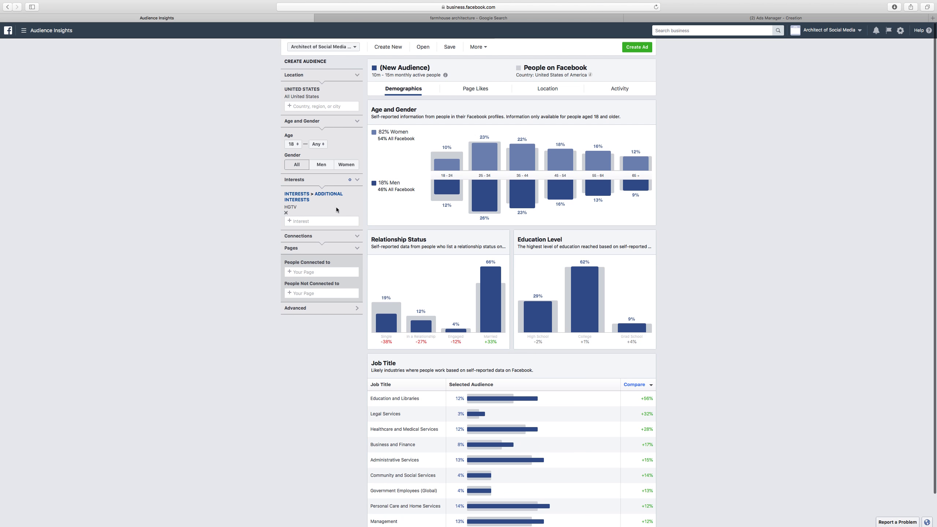
Open the Joanna Gaines Page from the audience's page likes, browse its posts, and close that tab
left_click(462, 90)
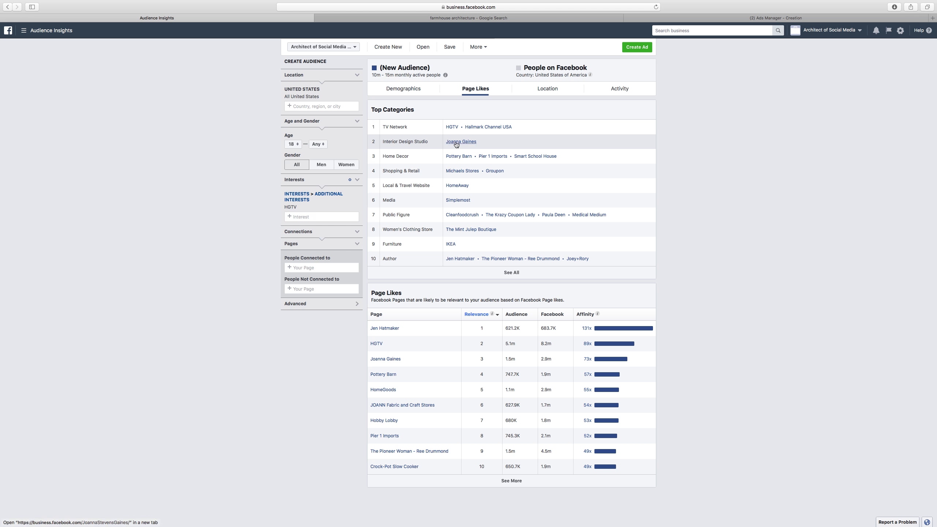
left_click(457, 143)
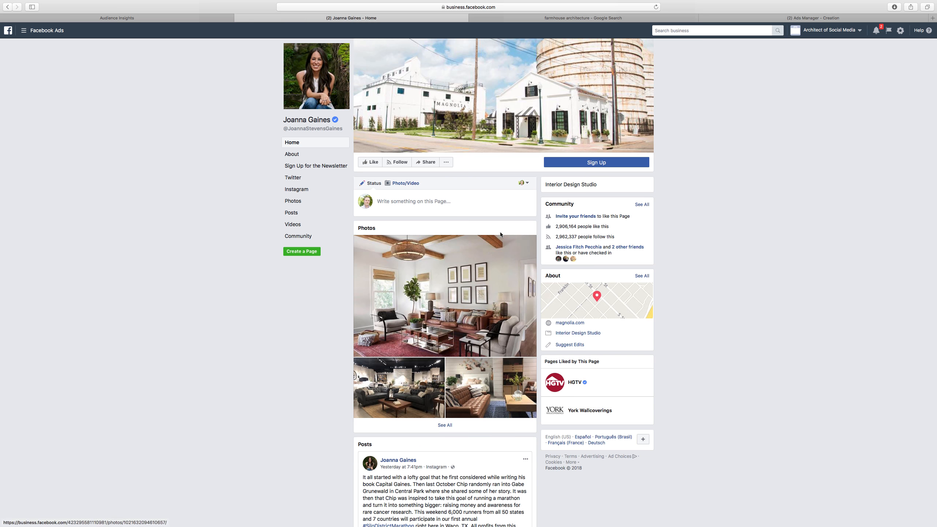
scroll(484, 233, "down", 3)
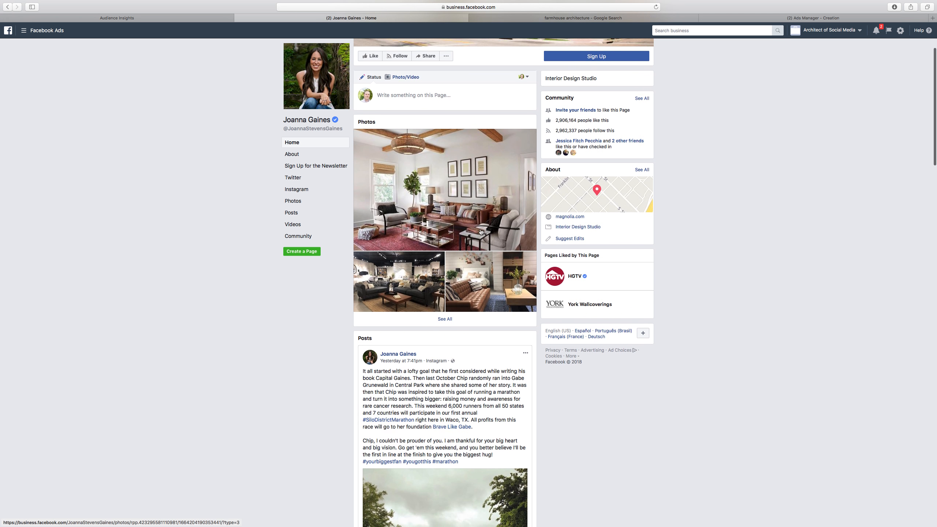
scroll(484, 232, "down", 5)
scroll(479, 229, "up", 7)
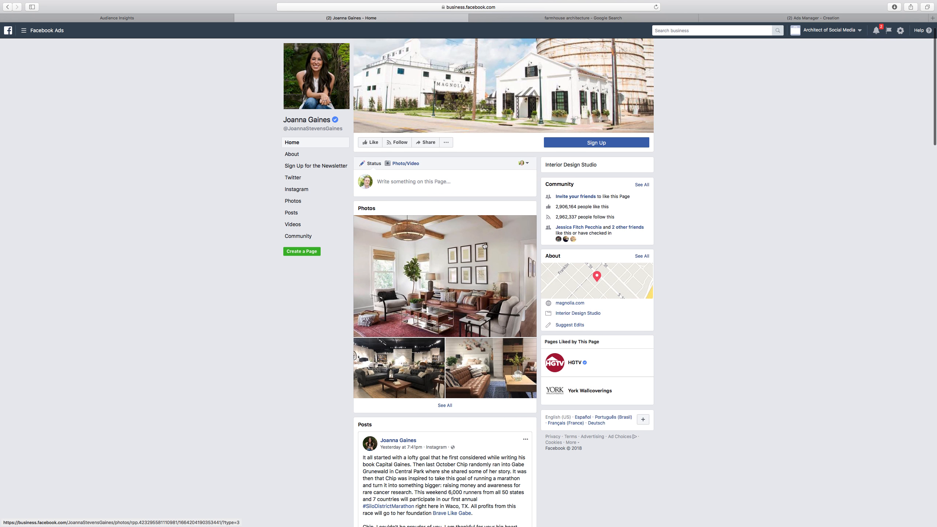
scroll(483, 246, "down", 10)
scroll(484, 246, "down", 12)
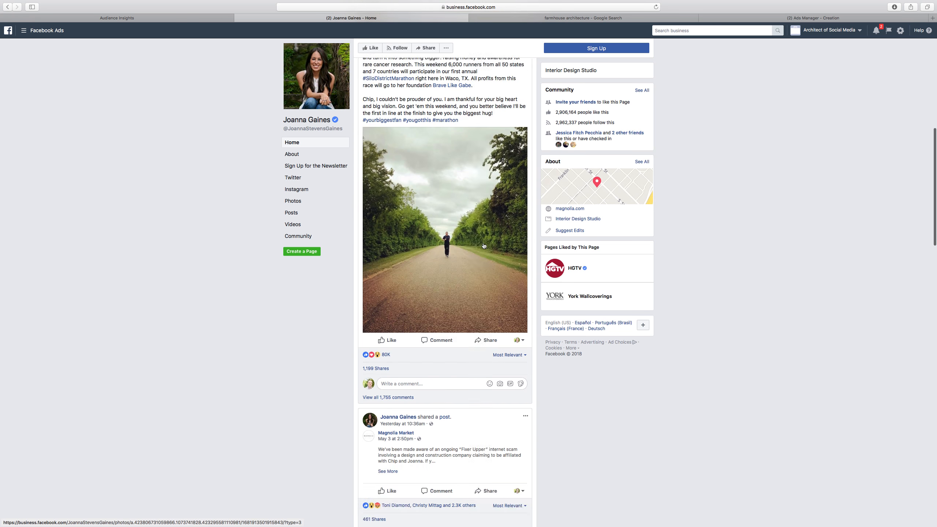
scroll(483, 243, "down", 16)
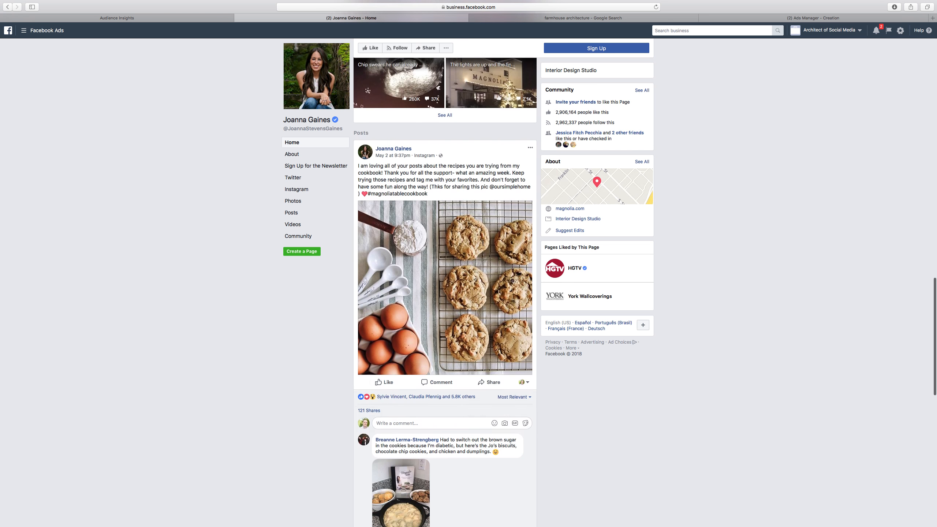
scroll(483, 245, "down", 6)
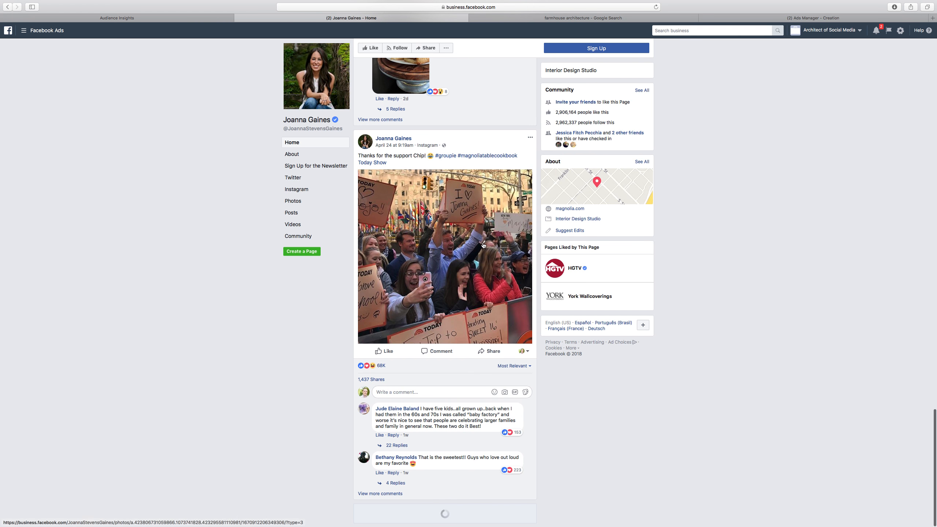
scroll(483, 244, "down", 9)
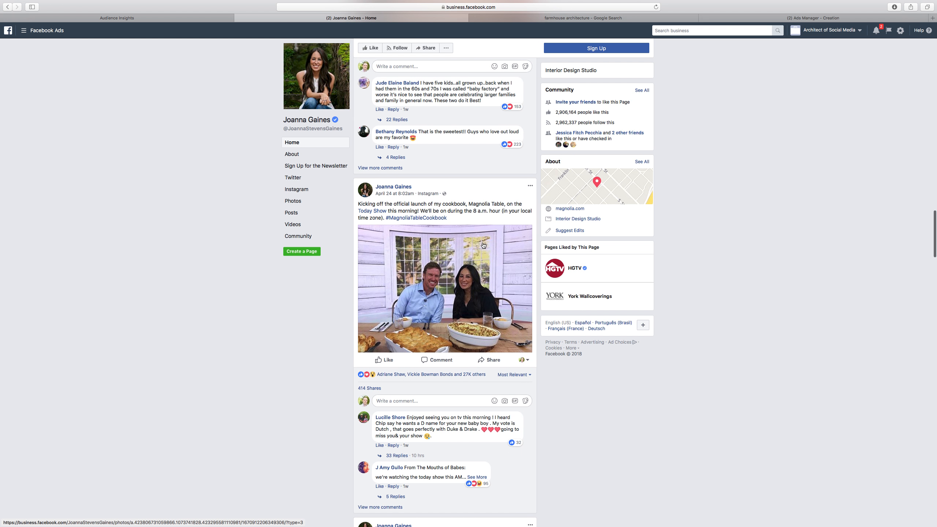
scroll(483, 245, "up", 20)
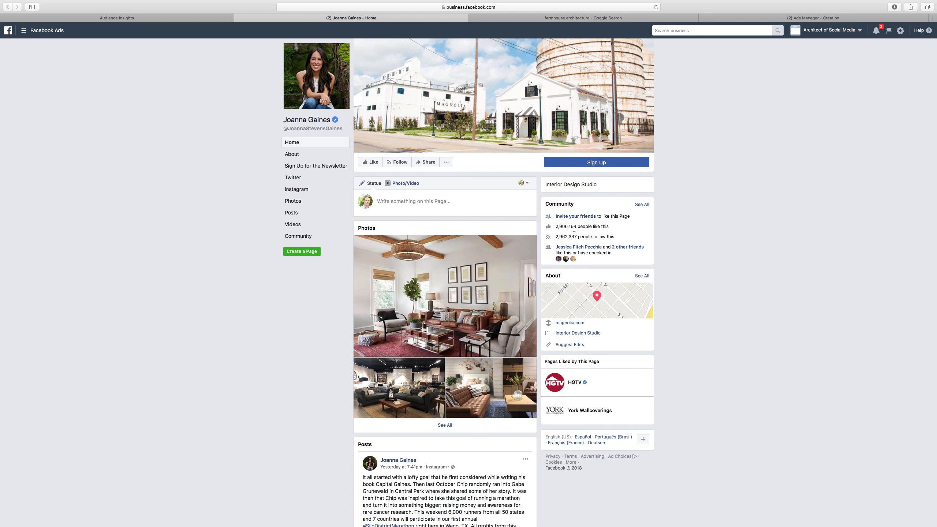
scroll(684, 236, "up", 3)
left_click(239, 18)
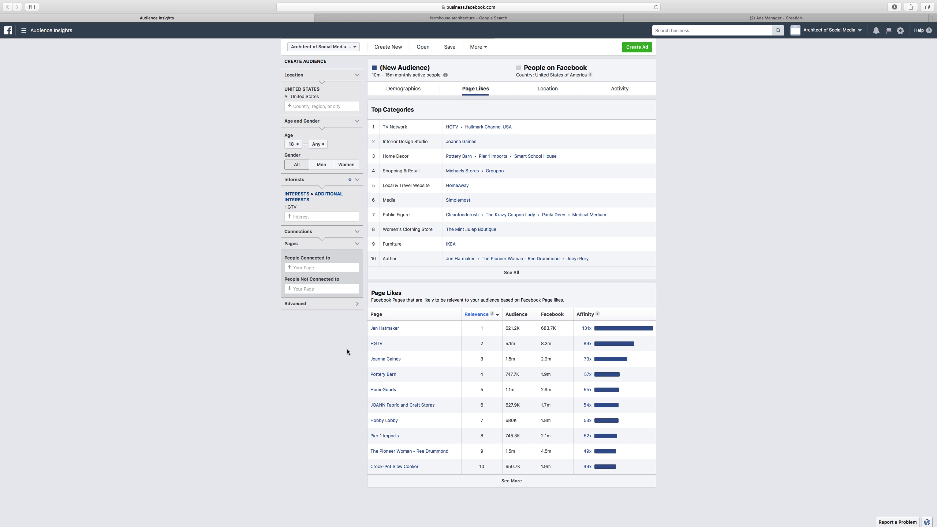
Open the Jen Hatmaker Page from the page likes list, browse its posts, and close that tab
mouse_move(379, 360)
left_click(382, 328)
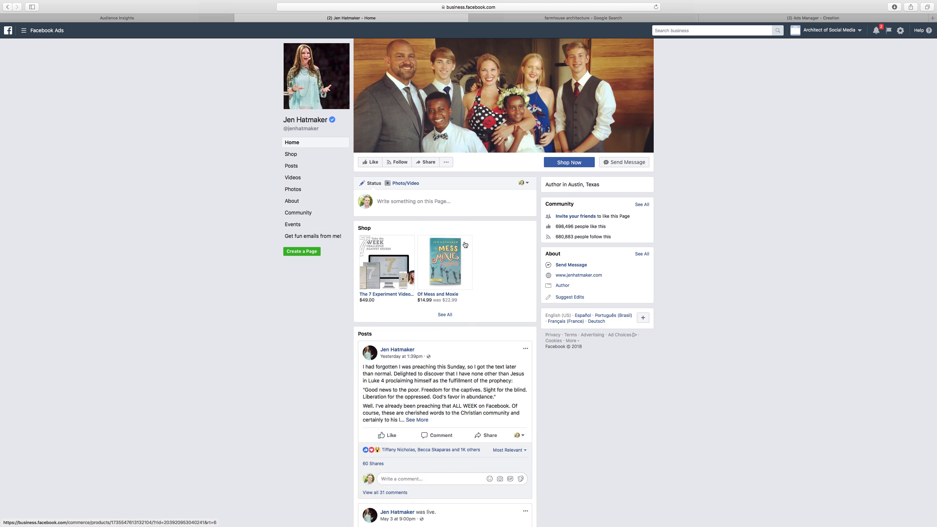
scroll(475, 245, "down", 5)
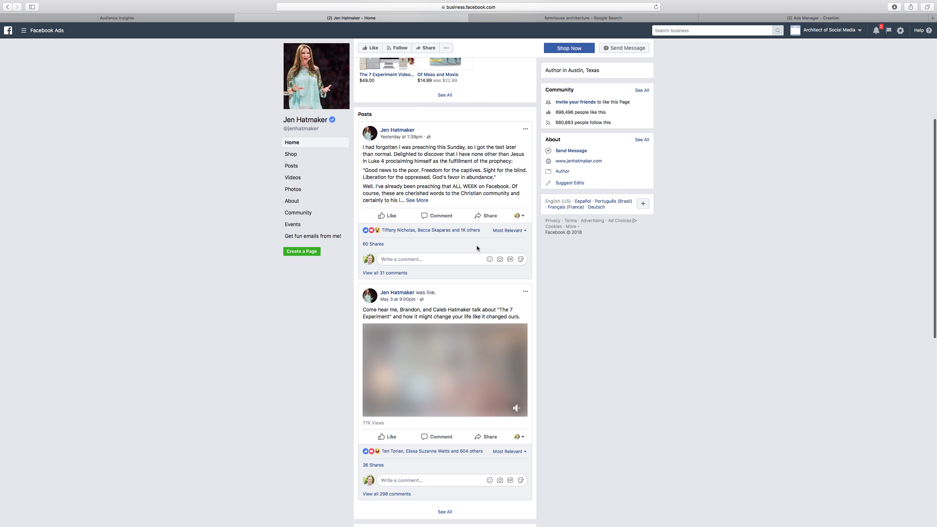
scroll(477, 248, "down", 6)
scroll(477, 247, "down", 5)
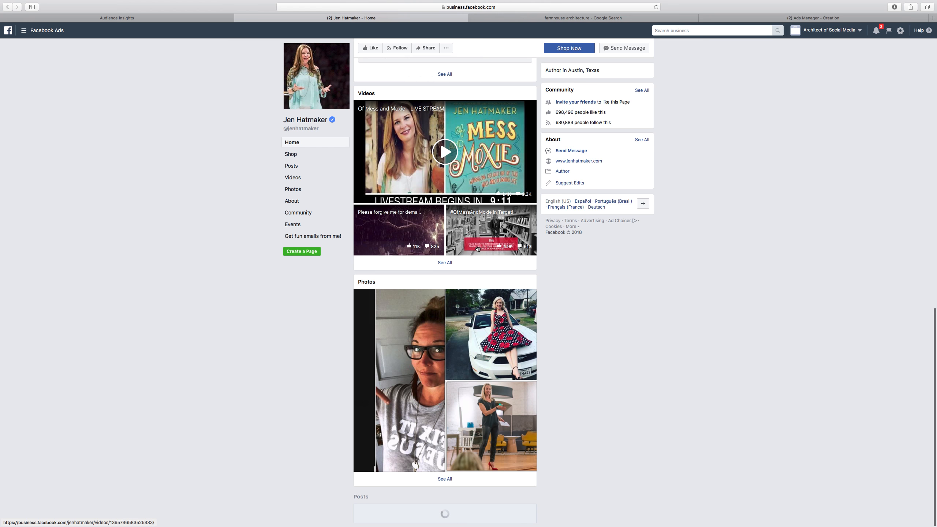
scroll(477, 249, "down", 5)
scroll(477, 249, "up", 18)
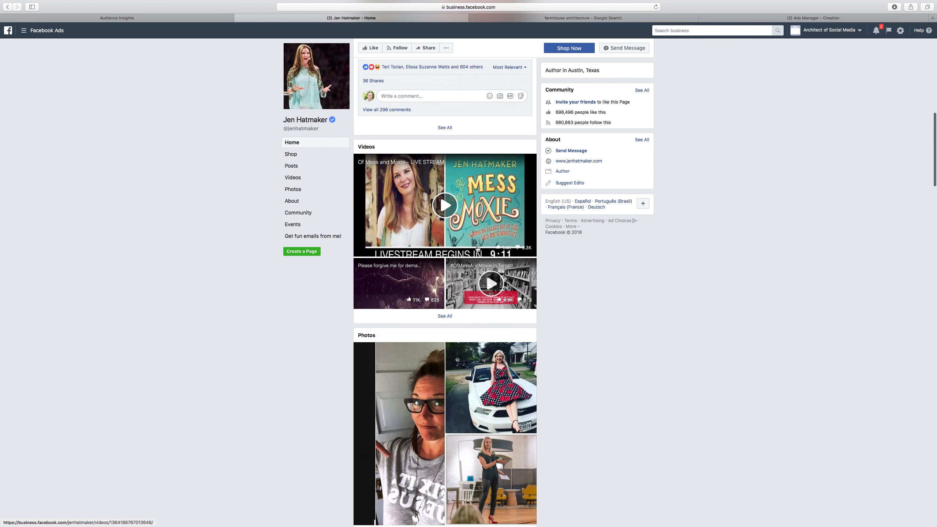
scroll(477, 249, "up", 4)
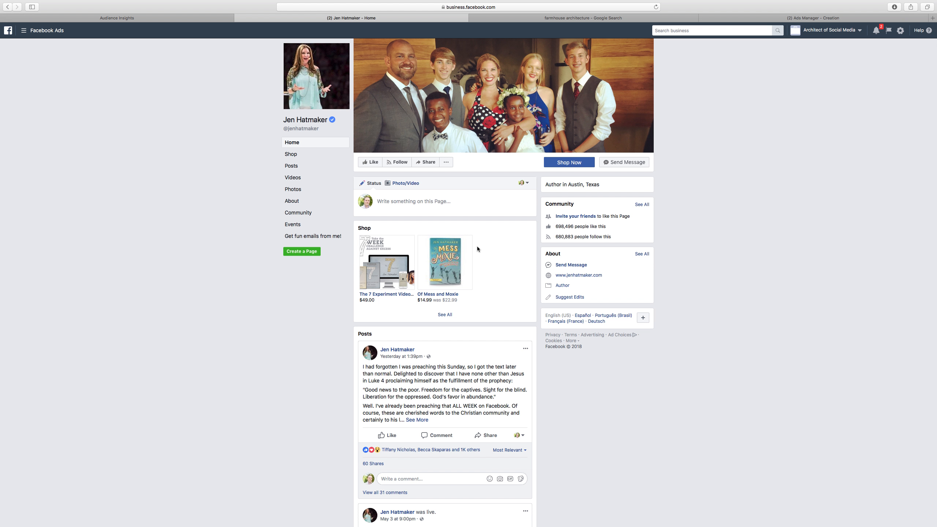
scroll(477, 248, "down", 20)
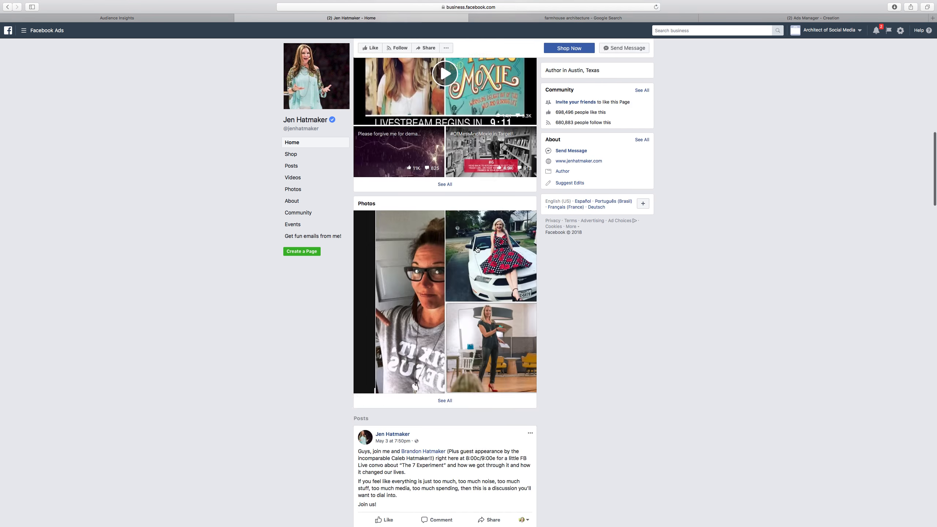
scroll(477, 250, "down", 2)
scroll(477, 250, "up", 4)
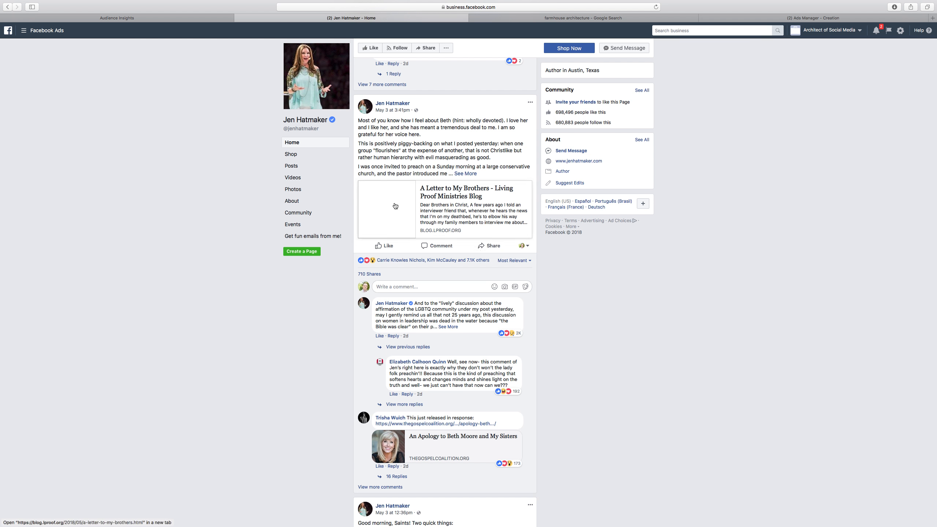
scroll(410, 218, "down", 3)
scroll(410, 219, "down", 6)
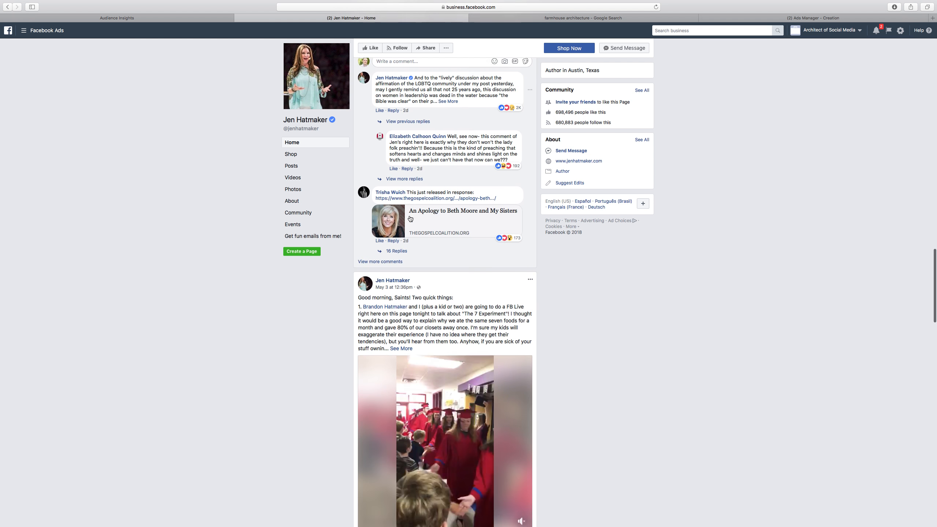
scroll(410, 219, "down", 15)
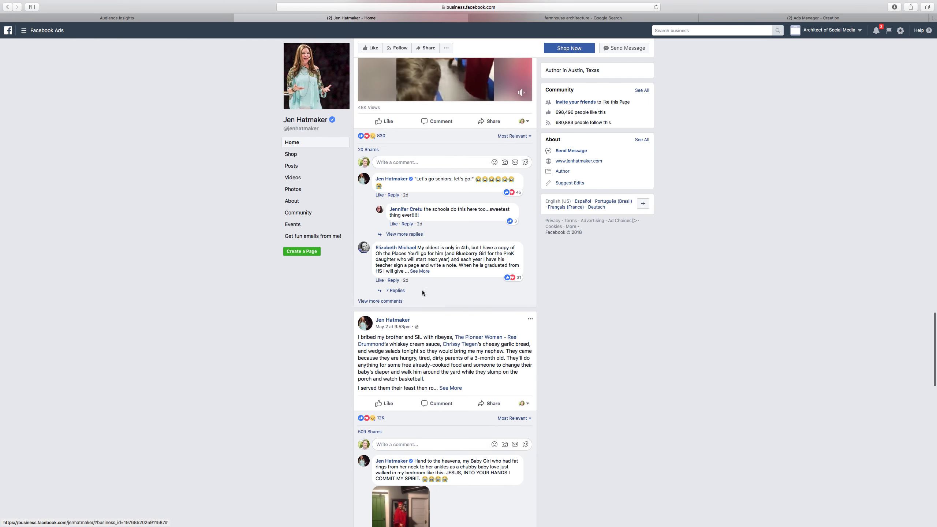
scroll(429, 297, "down", 20)
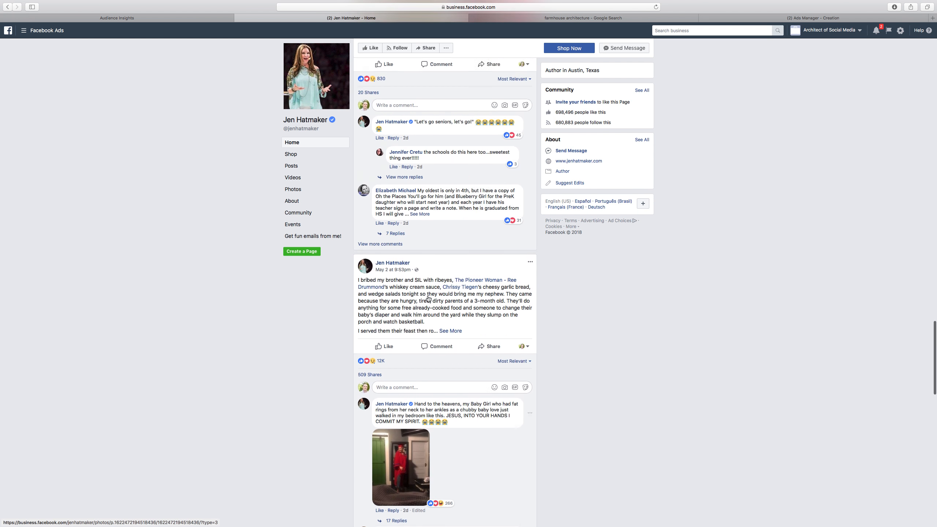
scroll(426, 299, "up", 20)
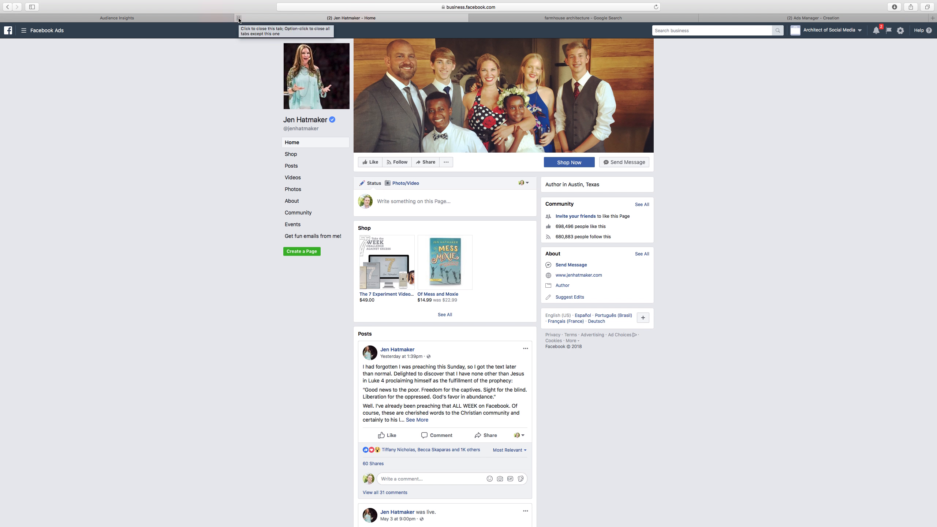
left_click(238, 18)
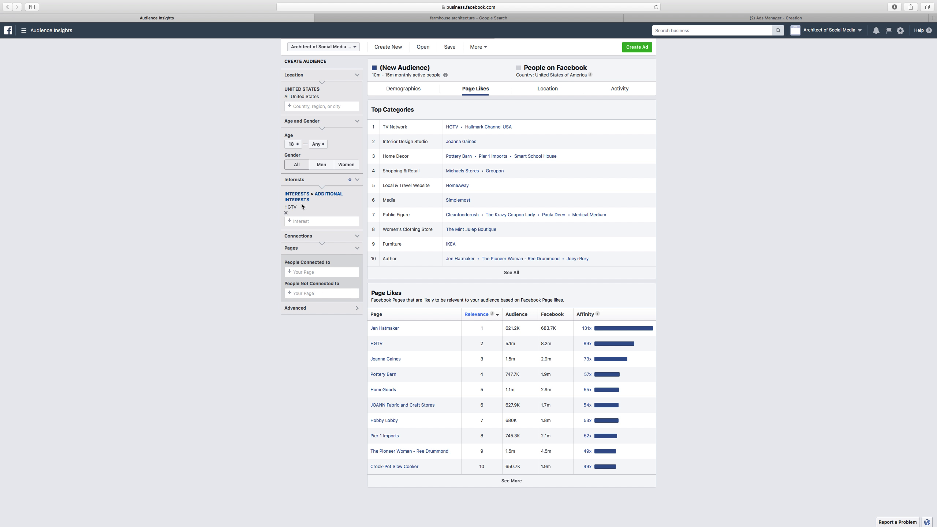
Add Joanna Gaines as a second interest alongside HGTV in the audience's interests
mouse_move(290, 208)
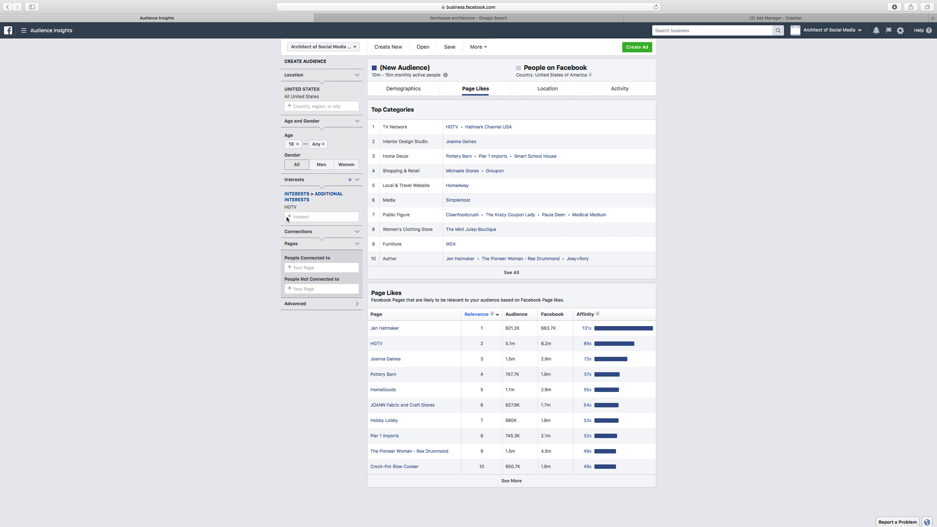
left_click(323, 220)
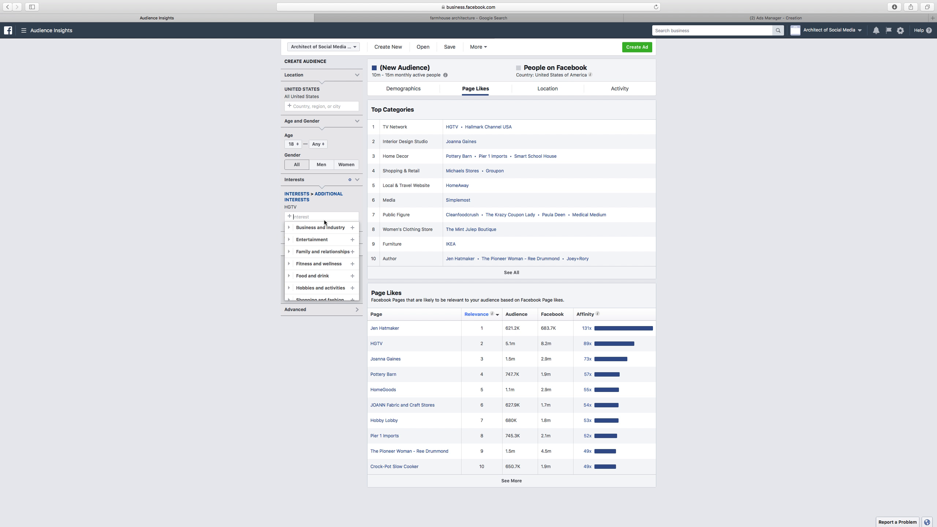
type("jo")
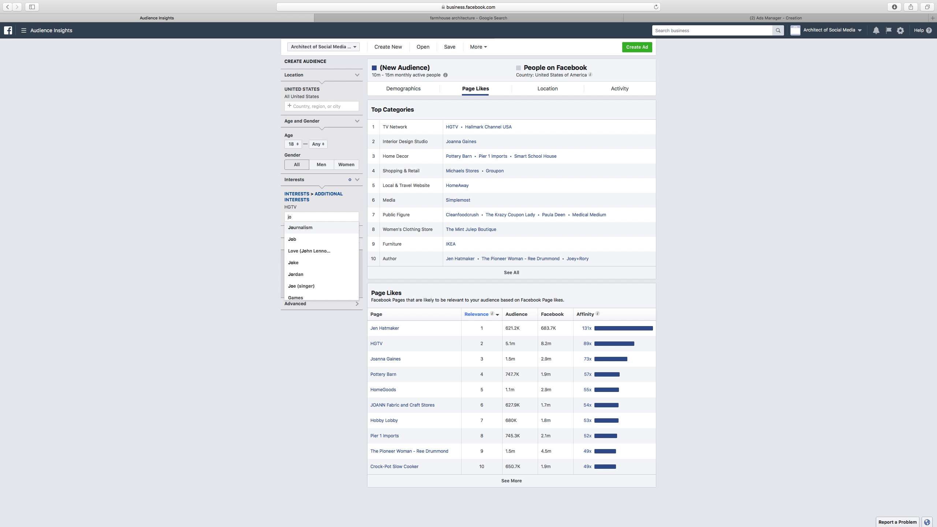
type("anna")
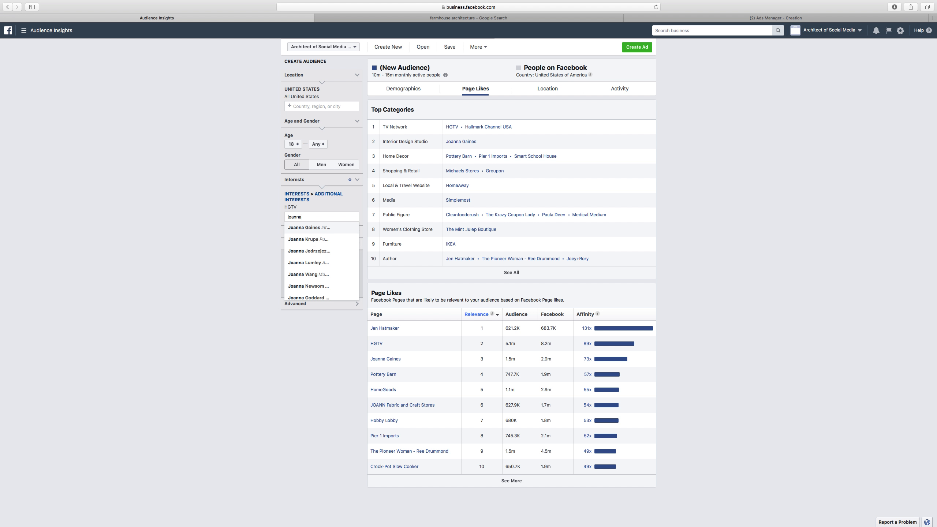
left_click(316, 228)
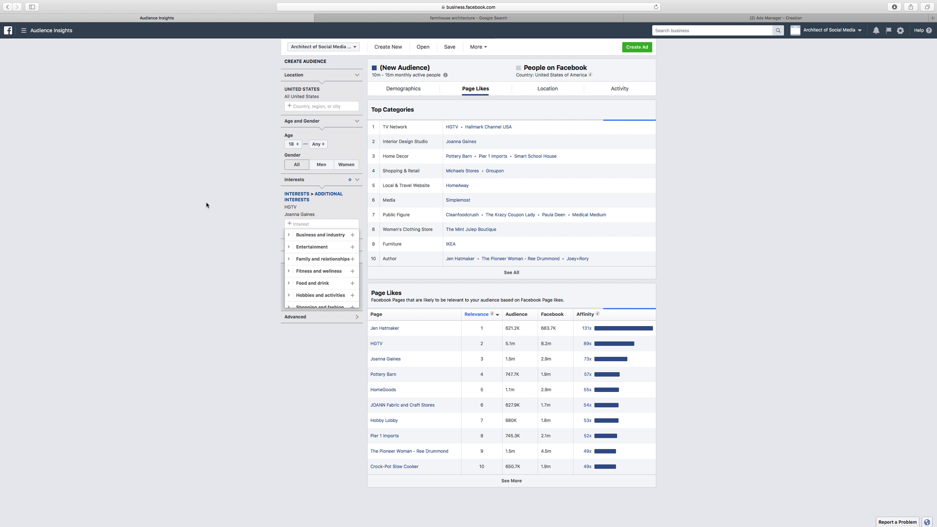
left_click(220, 193)
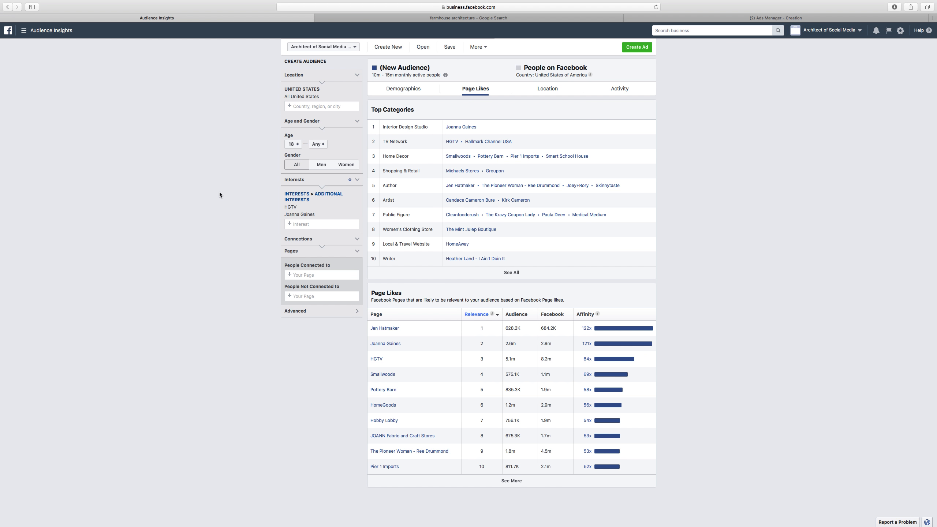
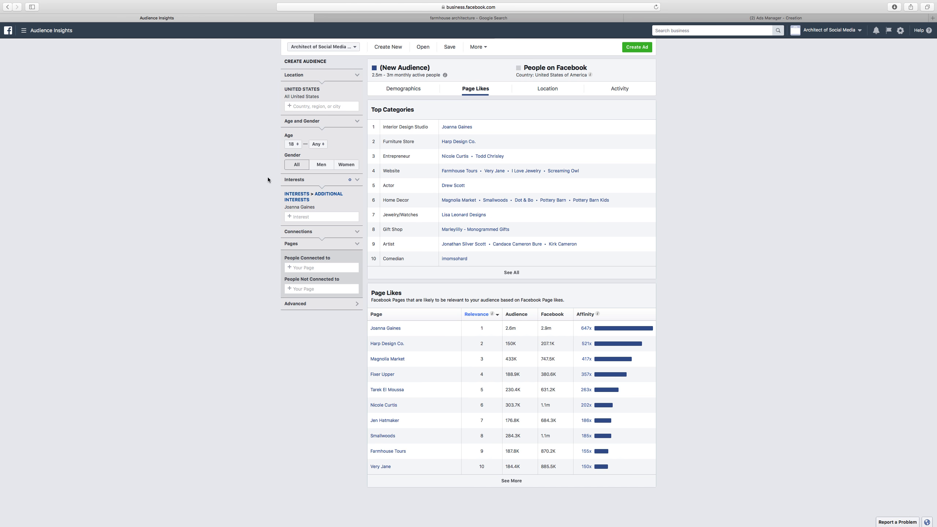
Review the activity and device usage data of the Joanna Gaines interest audience
left_click(618, 92)
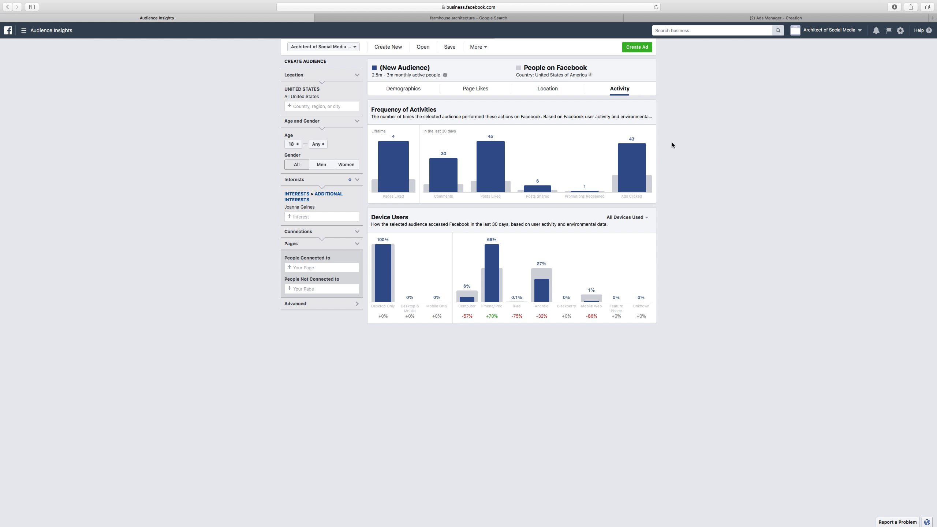
mouse_move(646, 145)
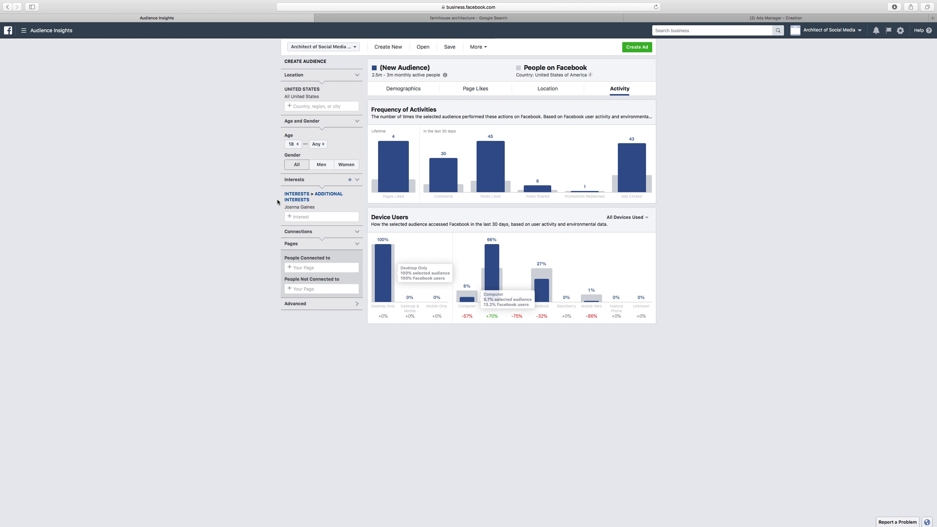
mouse_move(649, 181)
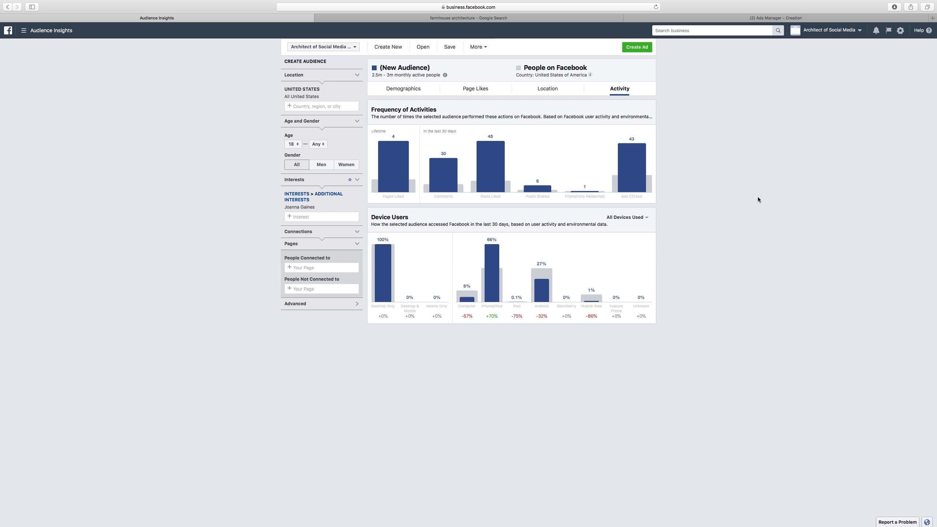
mouse_move(438, 172)
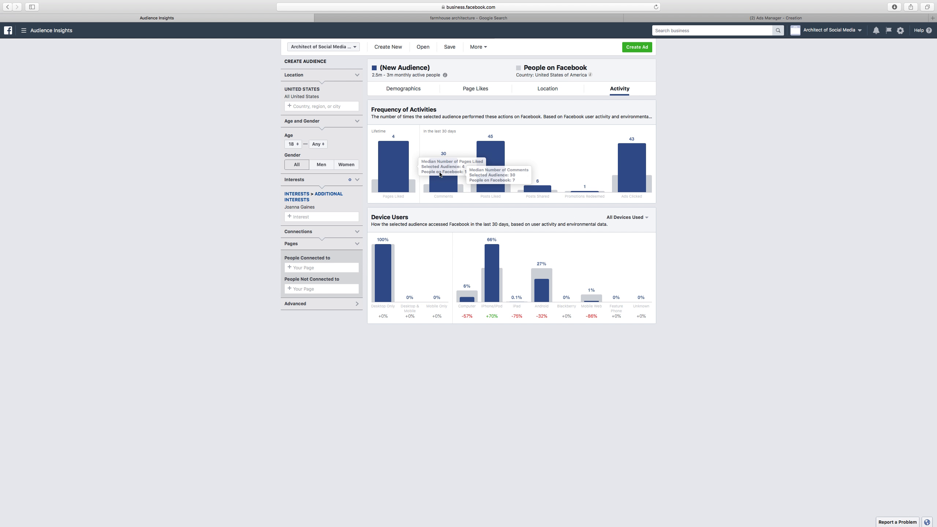
mouse_move(495, 156)
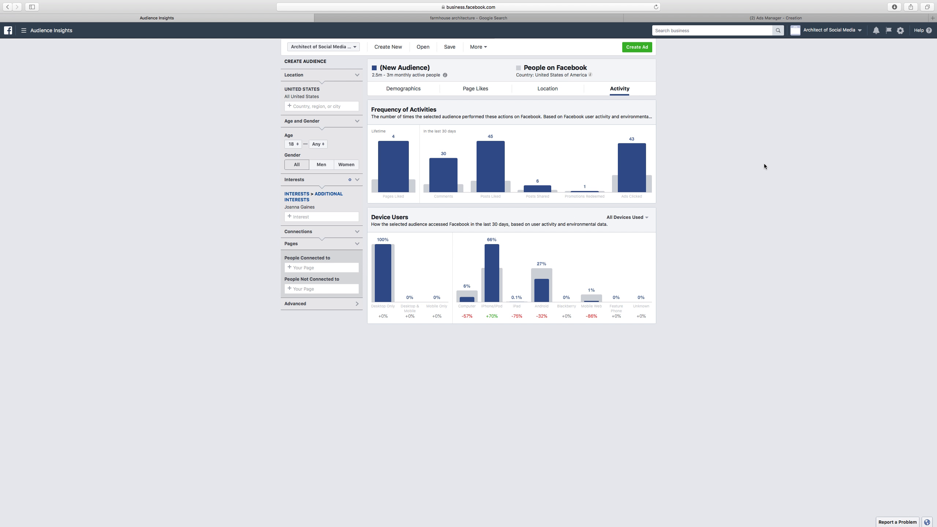
Review the demographics of the Joanna Gaines interest audience
left_click(414, 93)
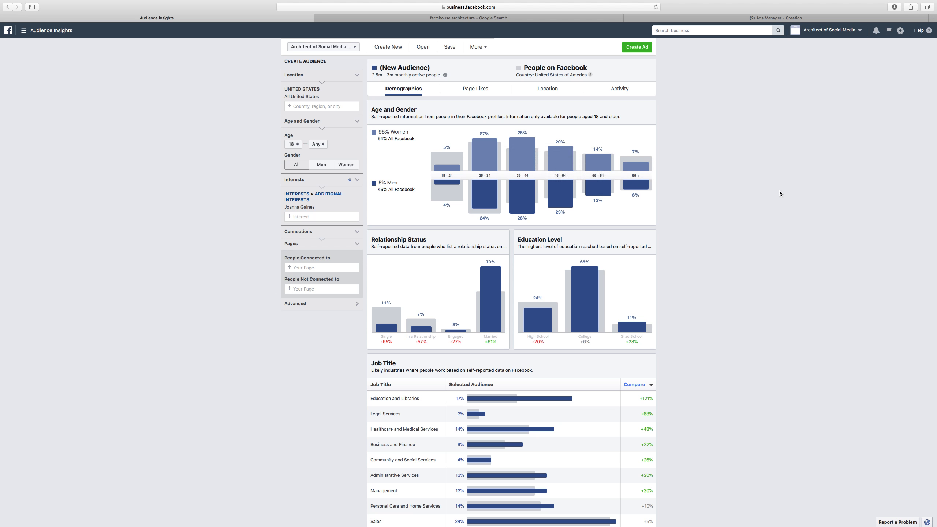
mouse_move(523, 156)
scroll(751, 221, "down", 2)
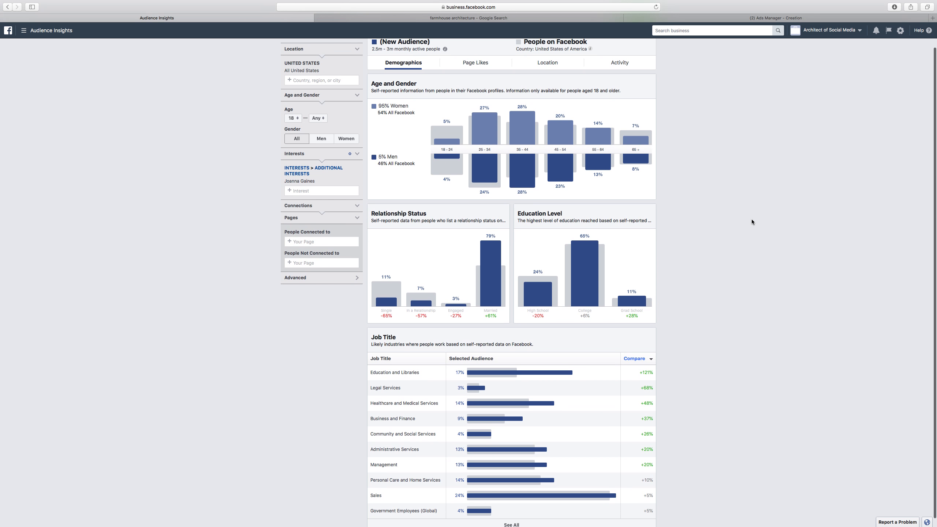
scroll(751, 221, "up", 2)
scroll(751, 221, "down", 1)
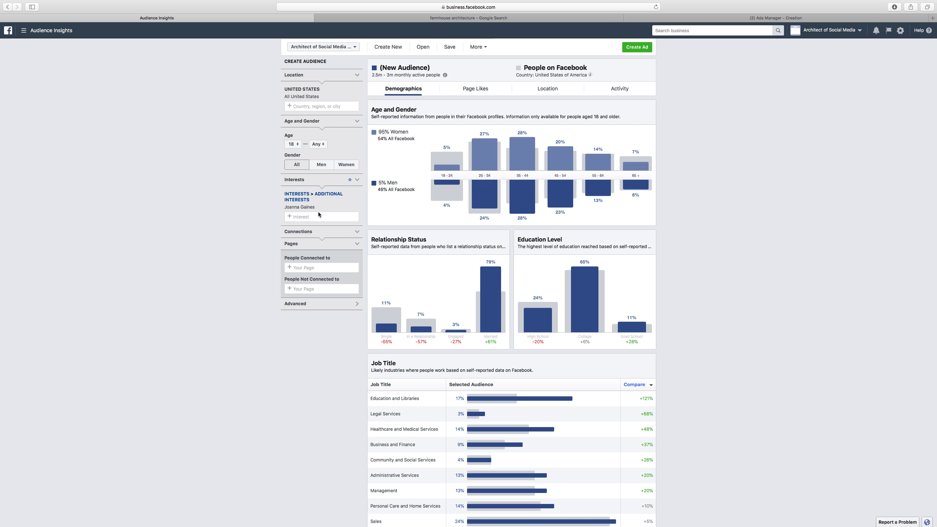
Replace the Joanna Gaines interest with Houzz in the audience's interests
mouse_move(293, 209)
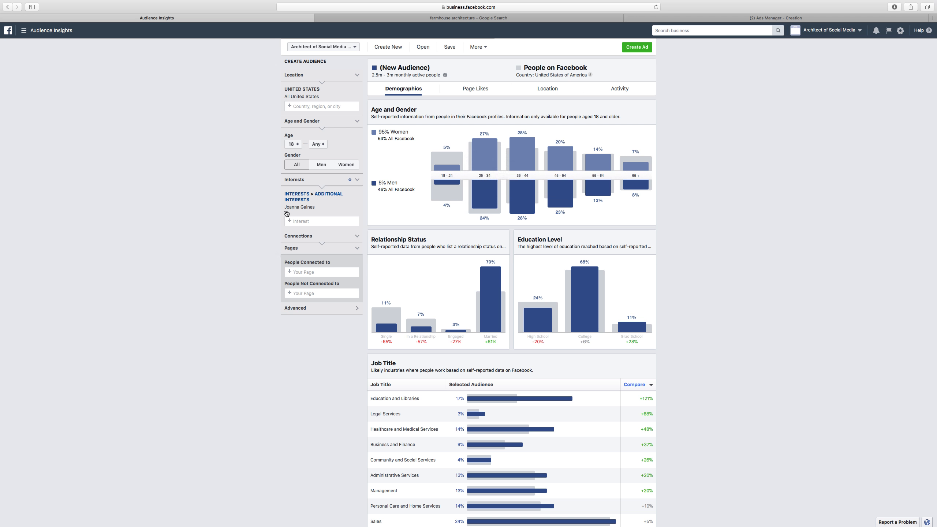
left_click(286, 214)
left_click(289, 195)
type("h")
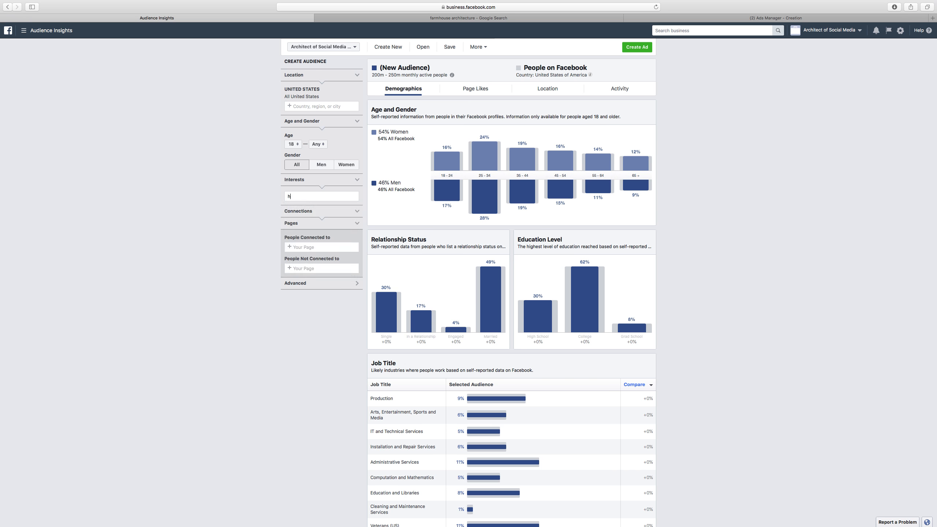
type("ouz")
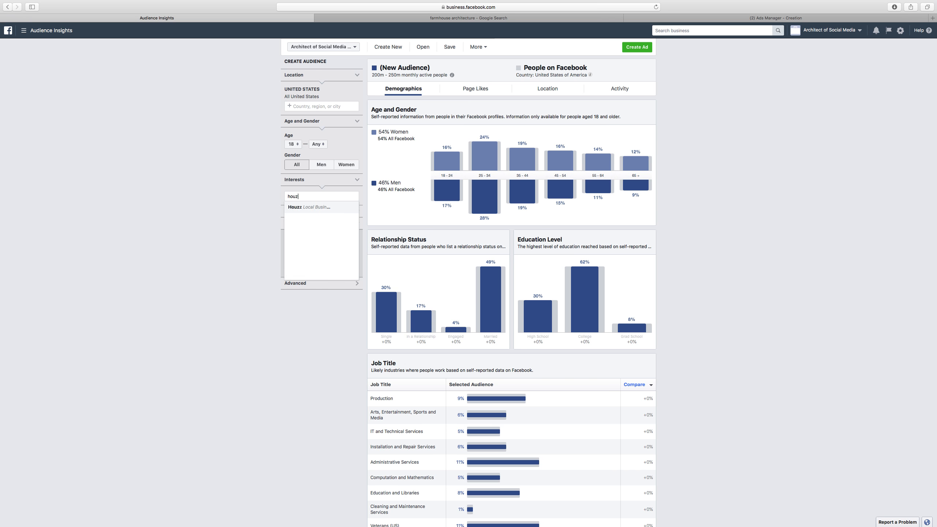
left_click(322, 207)
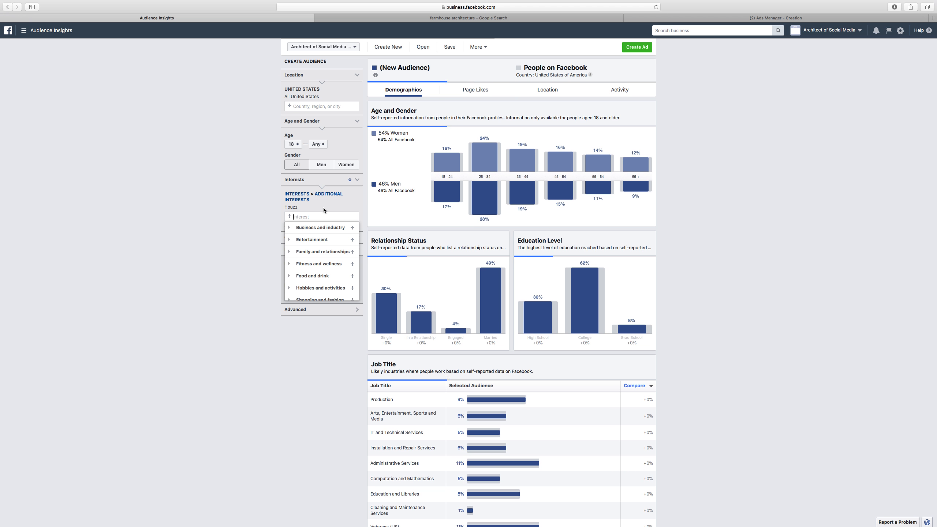
Review the Houzz audience's page likes and activity data
left_click(476, 89)
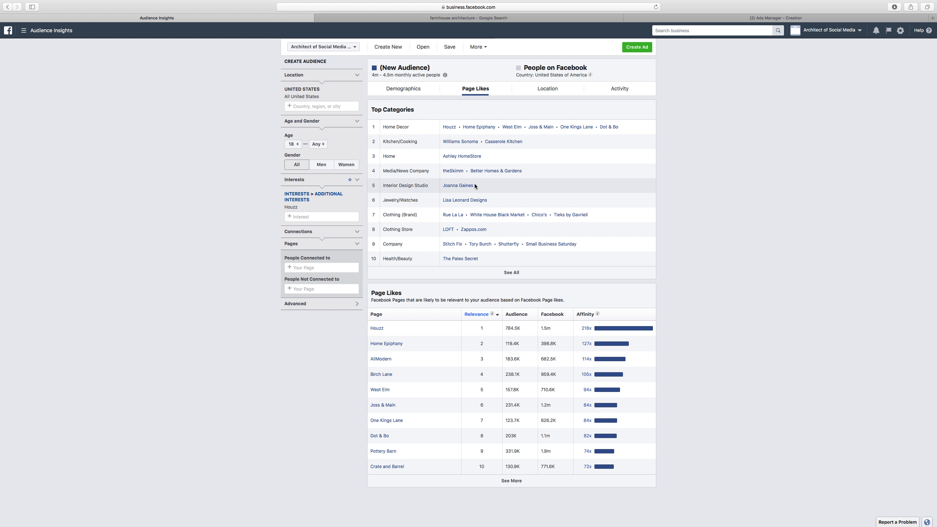
left_click(634, 89)
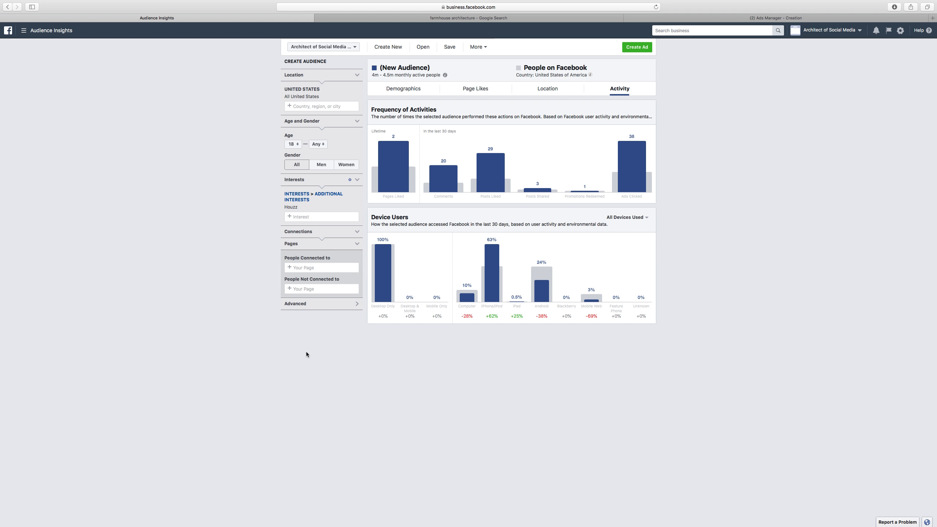
Expand and review the Houzz audience's full list of top cities, and return to its page likes
left_click(542, 91)
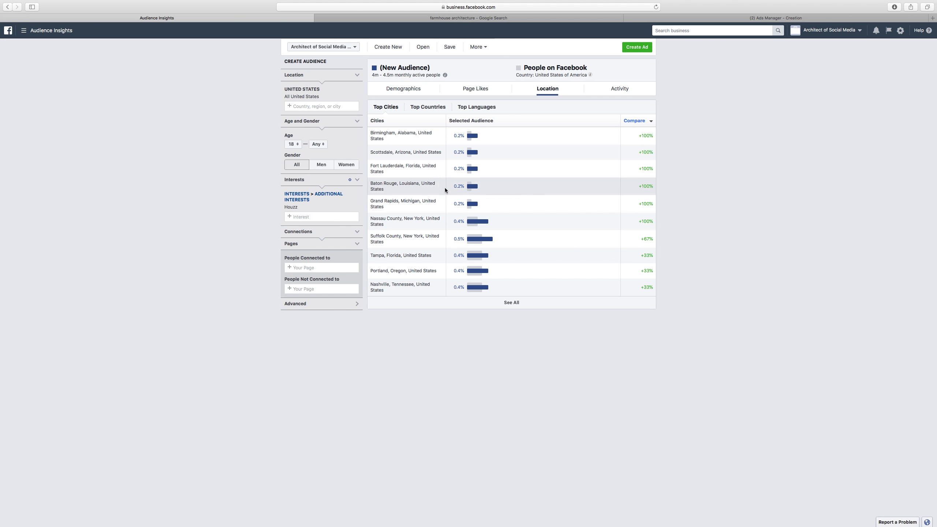
left_click(507, 302)
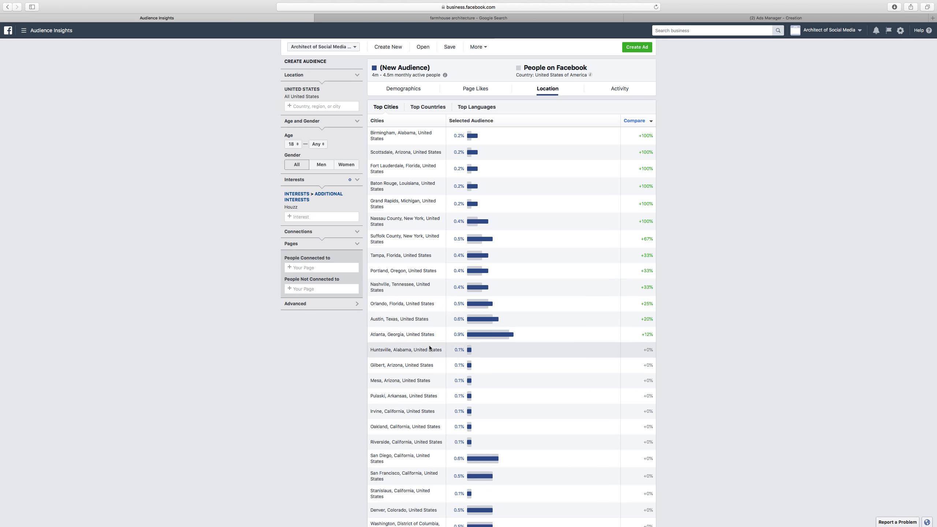
scroll(434, 307, "down", 5)
scroll(434, 310, "down", 8)
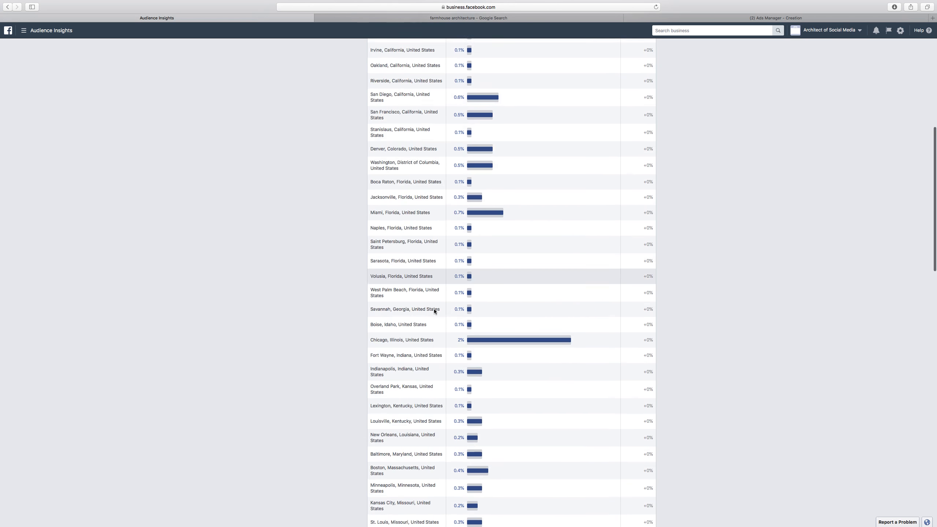
scroll(434, 310, "up", 13)
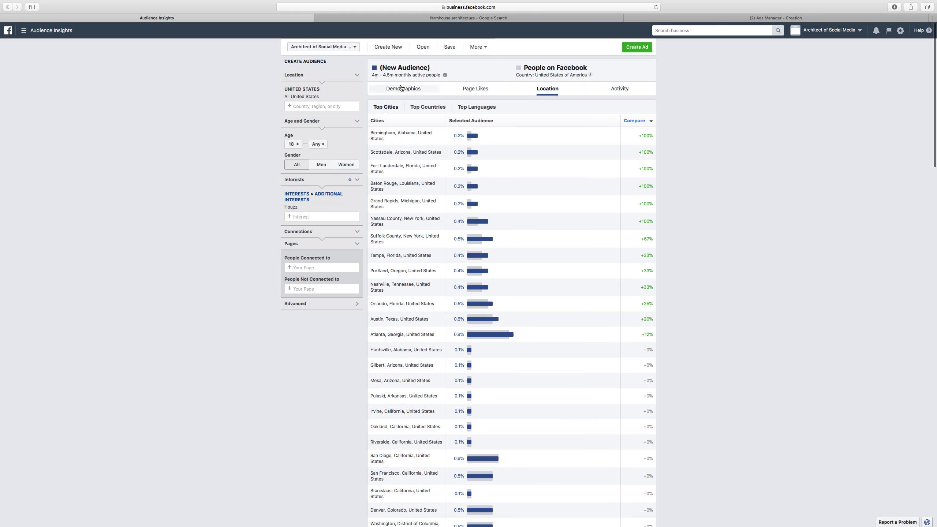
left_click(480, 89)
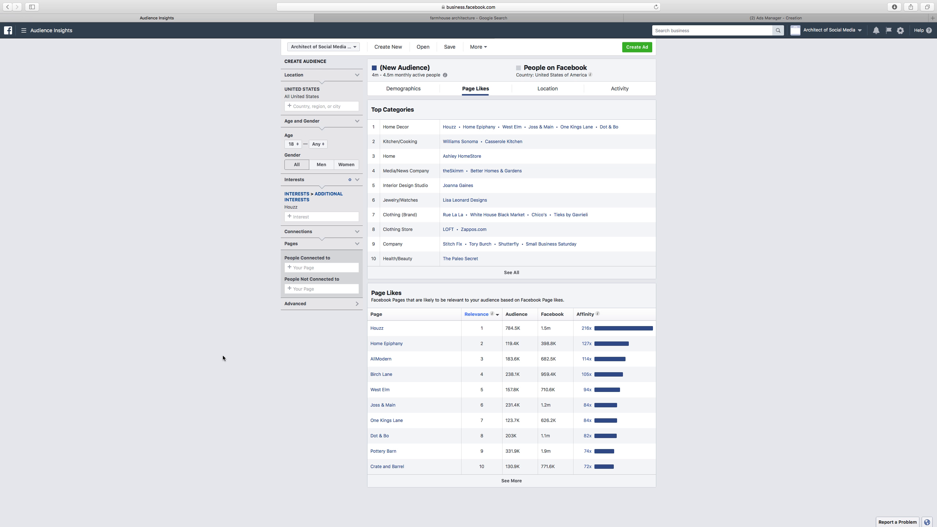
mouse_move(303, 206)
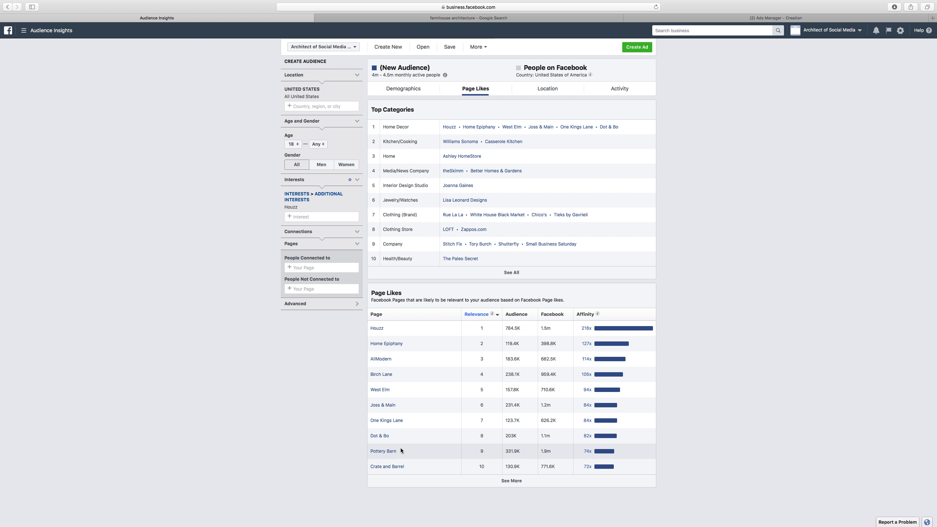
In the Ads Manager ad set, replace the Philadelphia location with Millbrook, New York
left_click(738, 18)
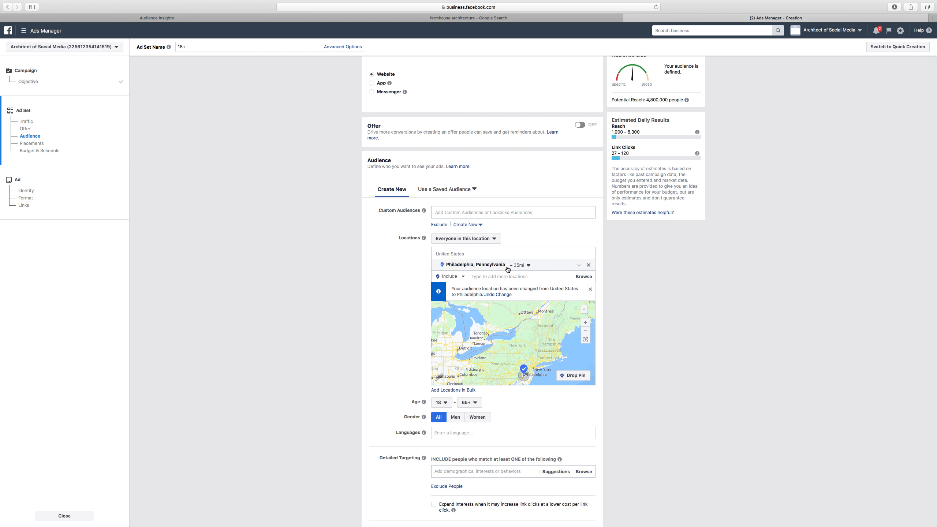
left_click(588, 265)
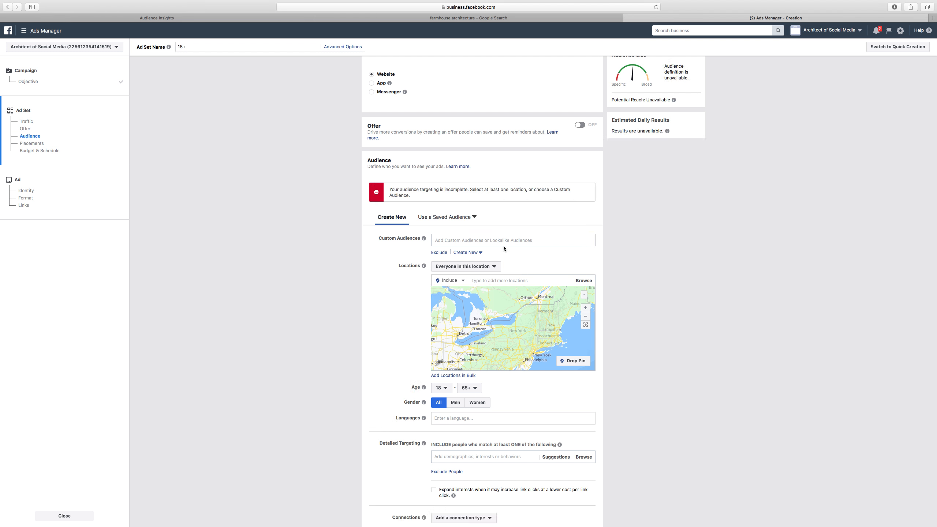
left_click(479, 279)
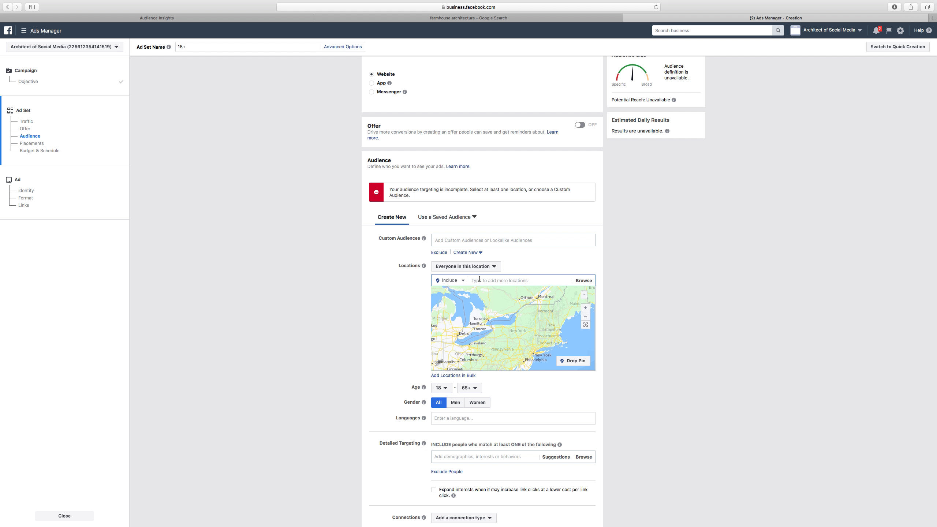
type("millbroo")
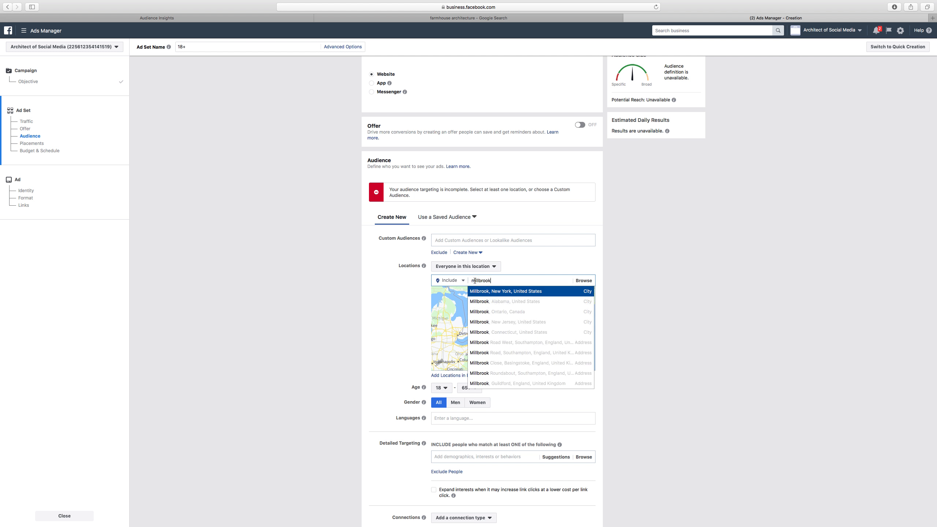
type("k")
left_click(485, 292)
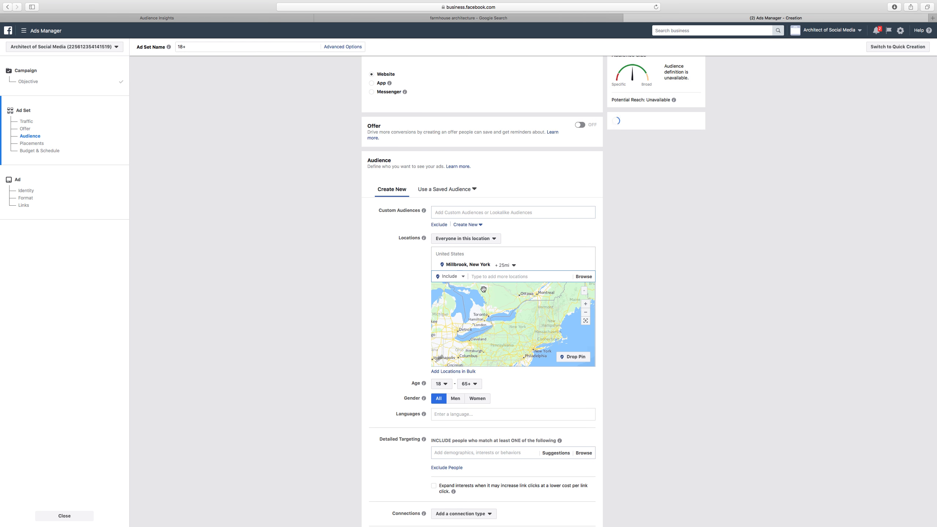
Widen the radius around Millbrook, New York to 46 mi
left_click(512, 266)
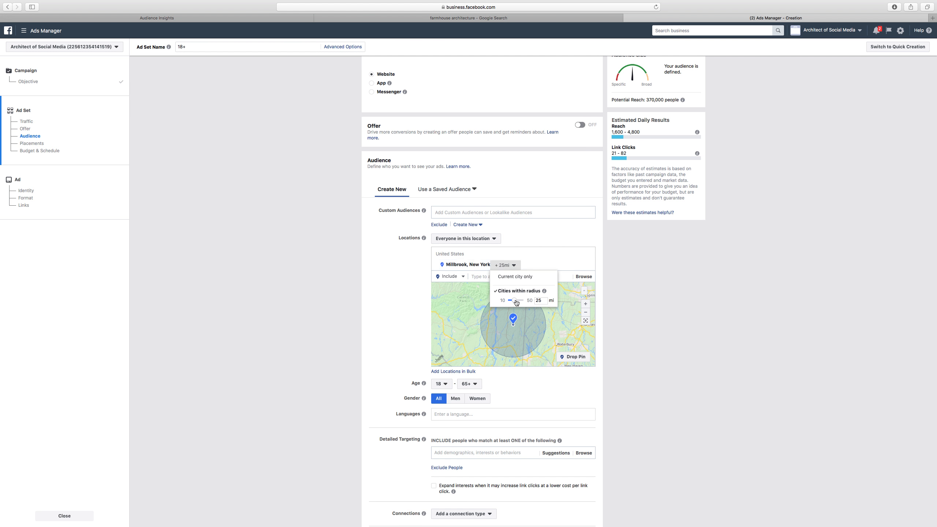
left_click_drag(516, 303, 527, 303)
left_click(612, 293)
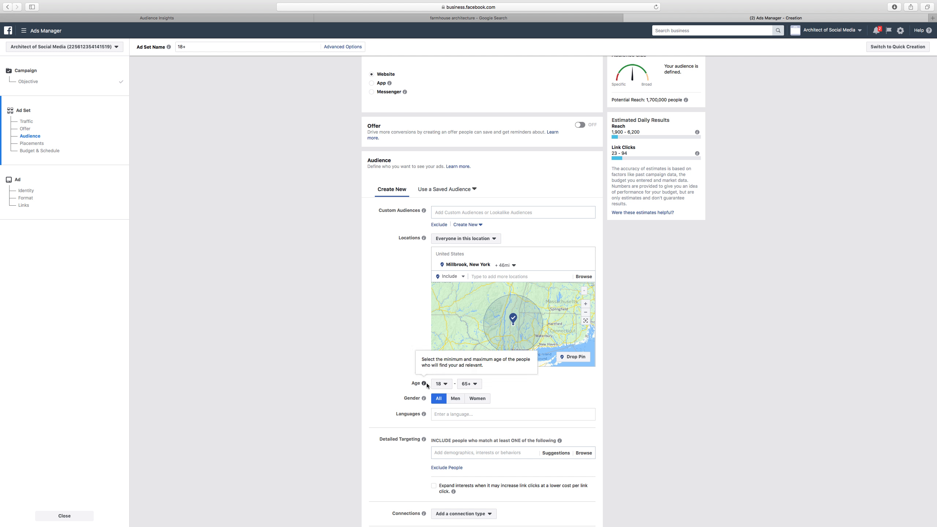
Back in Audience Insights, replace the Houzz interest with Joanna Gaines
left_click(133, 19)
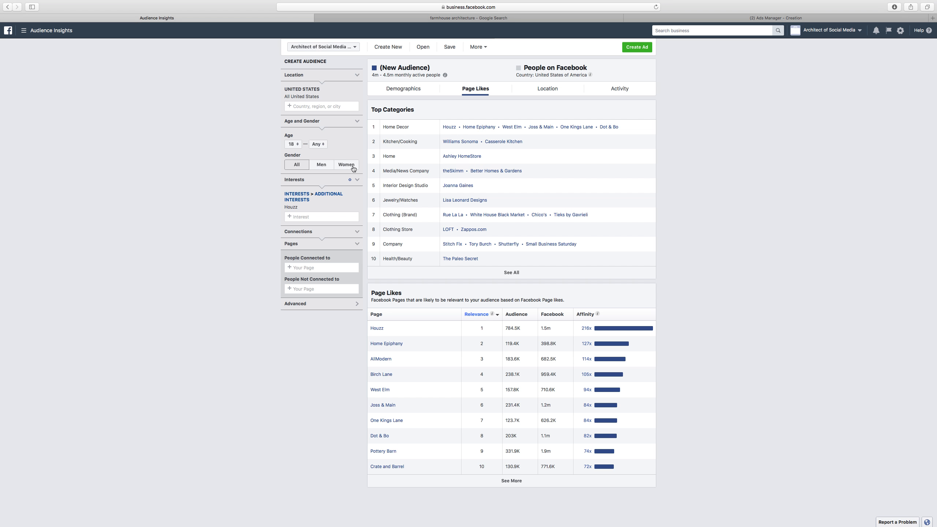
left_click(287, 214)
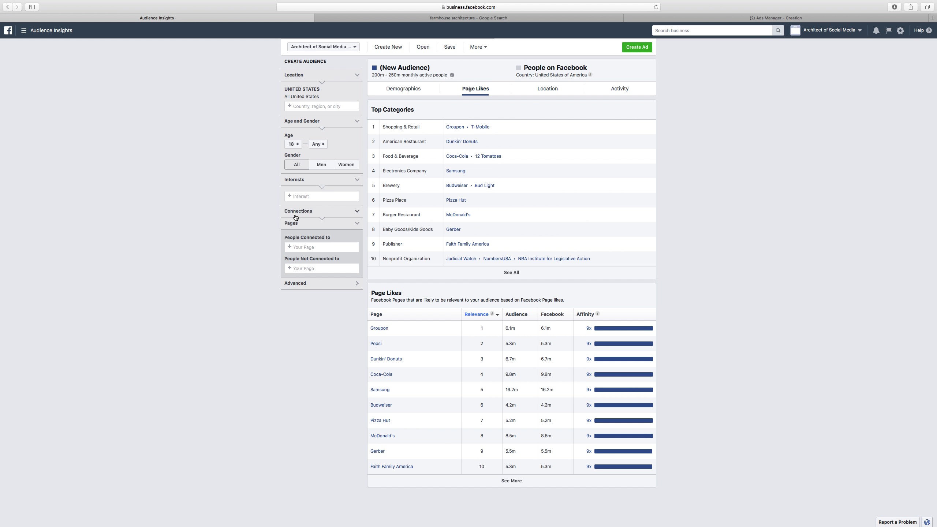
left_click(296, 197)
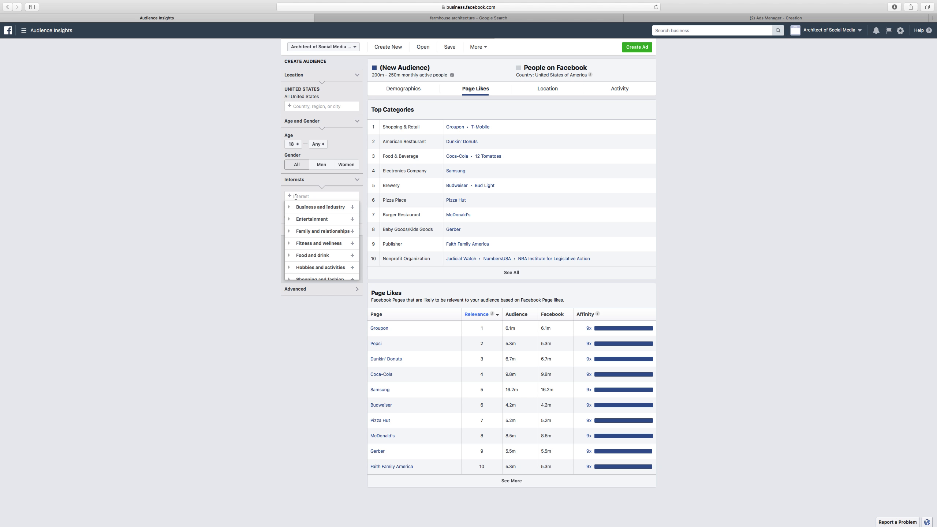
type("joanna")
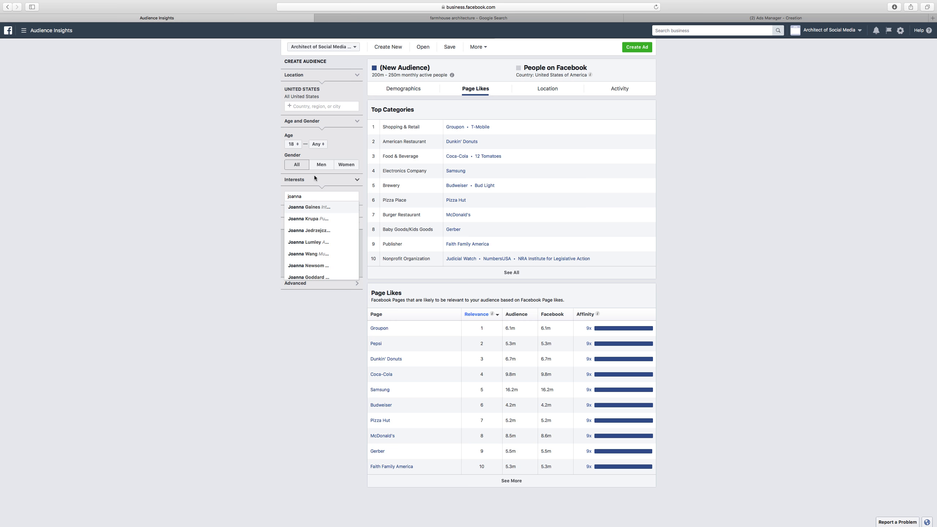
left_click(311, 206)
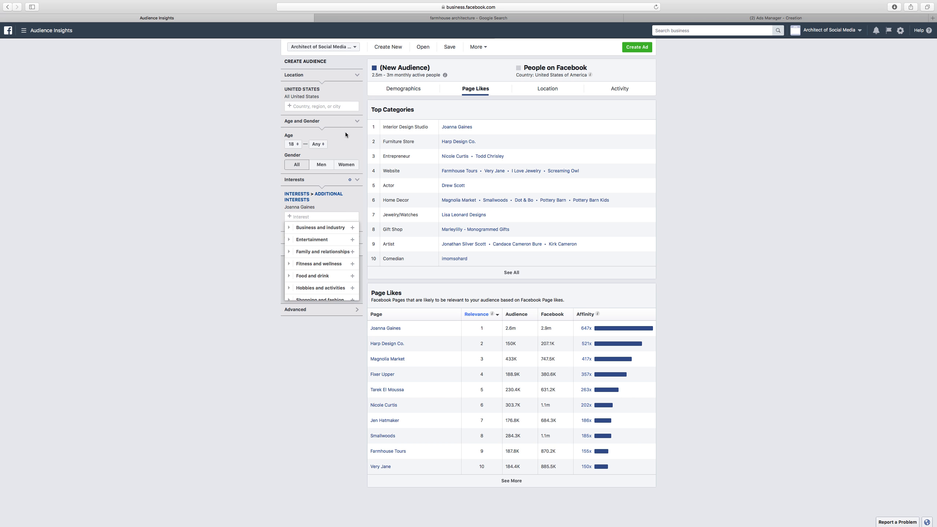
Glance at the audience's demographics and return to the ad set's audience settings in Ads Manager
left_click(418, 89)
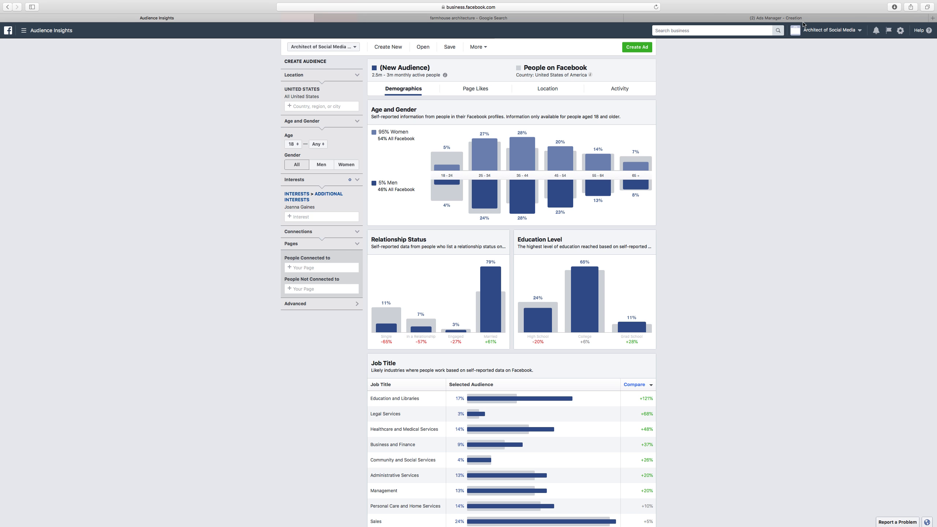
left_click(803, 20)
scroll(389, 287, "down", 2)
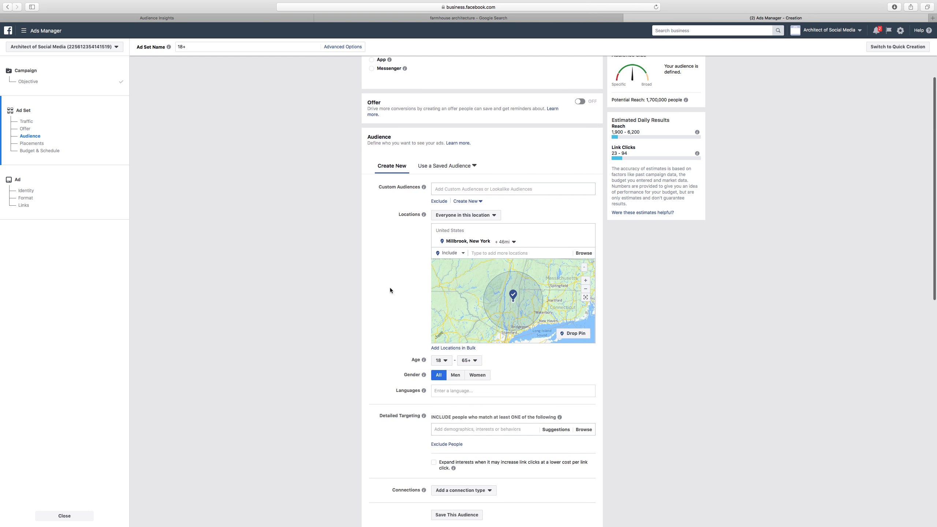
scroll(390, 290, "down", 3)
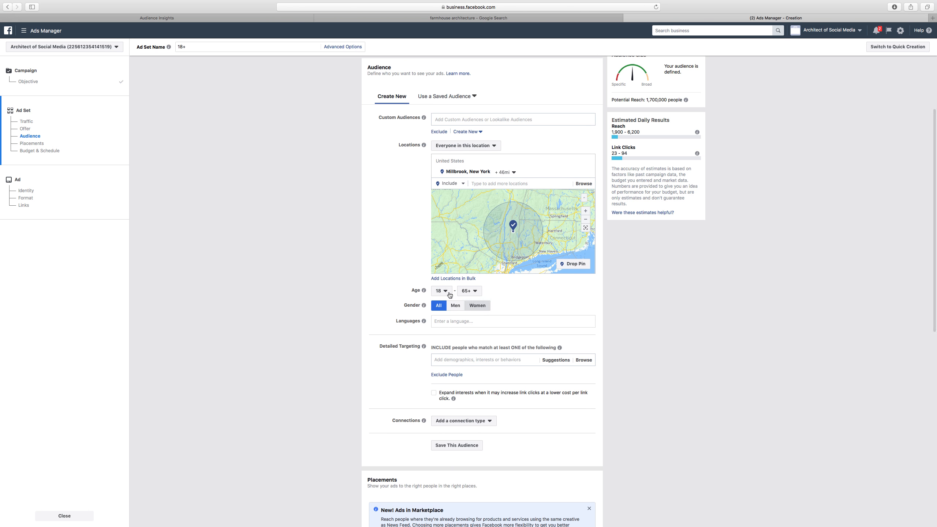
Restrict the ad set's audience to women aged 25 to 54
left_click(477, 306)
left_click(441, 291)
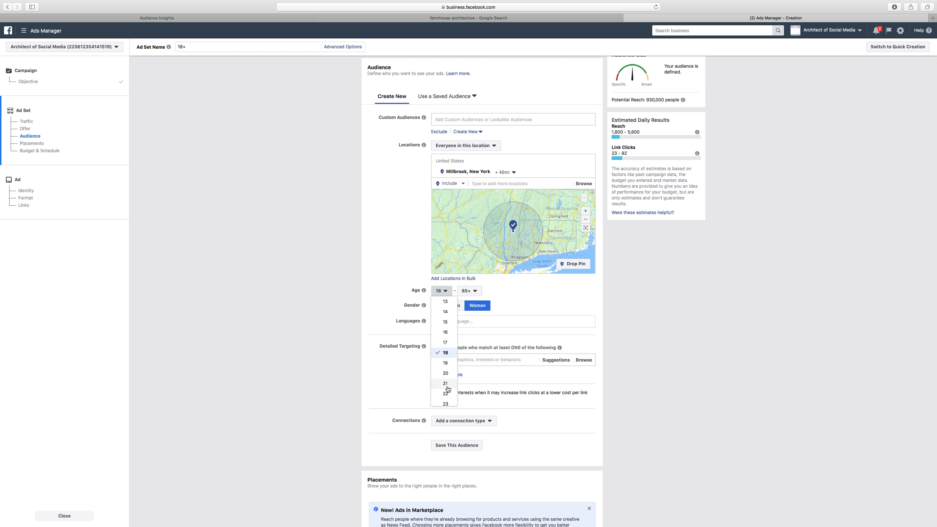
scroll(448, 389, "down", 5)
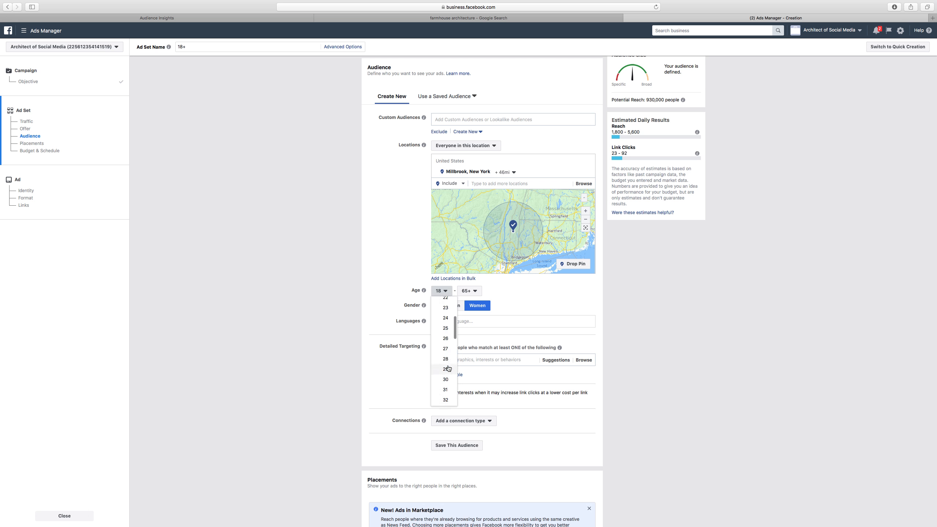
scroll(448, 368, "up", 1)
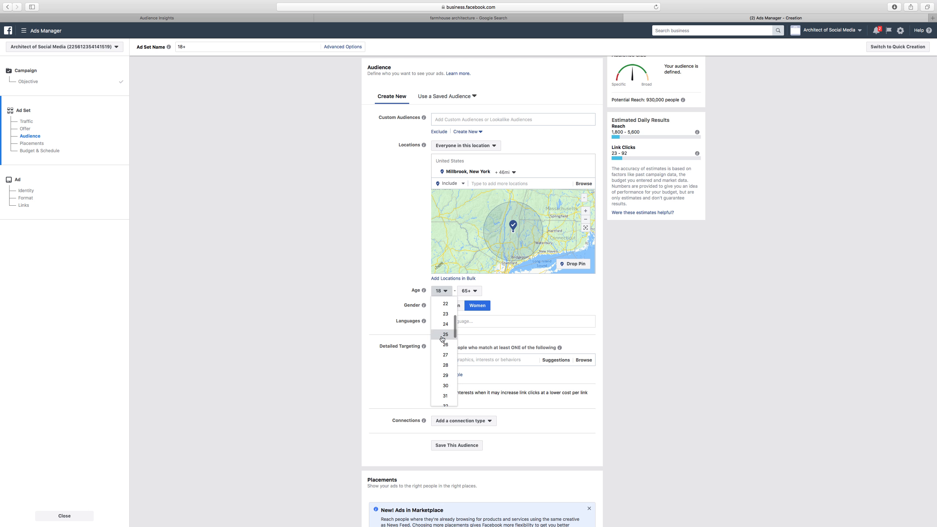
left_click(444, 335)
left_click(477, 291)
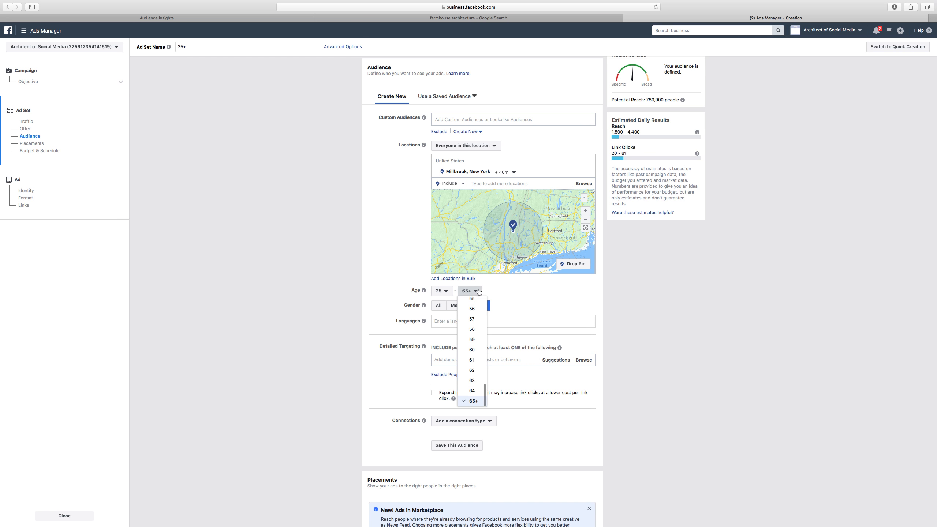
scroll(476, 305, "up", 1)
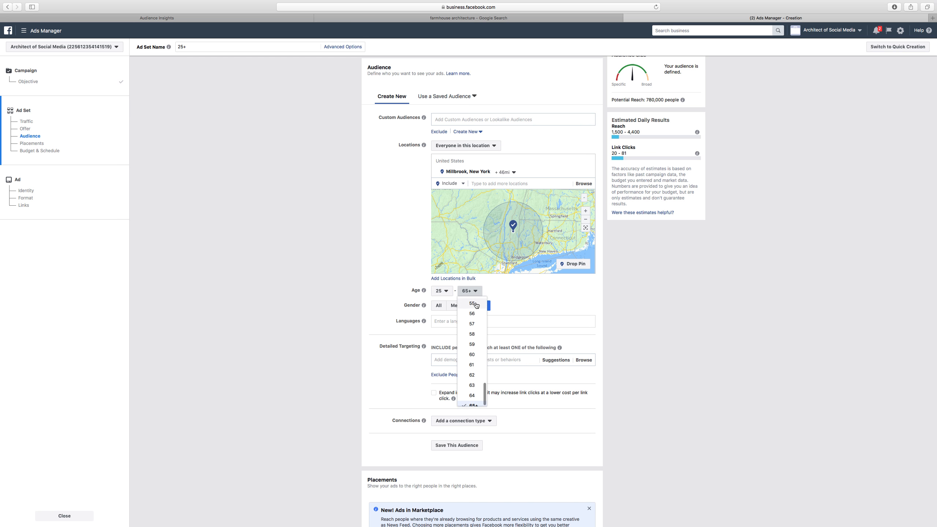
scroll(476, 305, "up", 2)
left_click(476, 307)
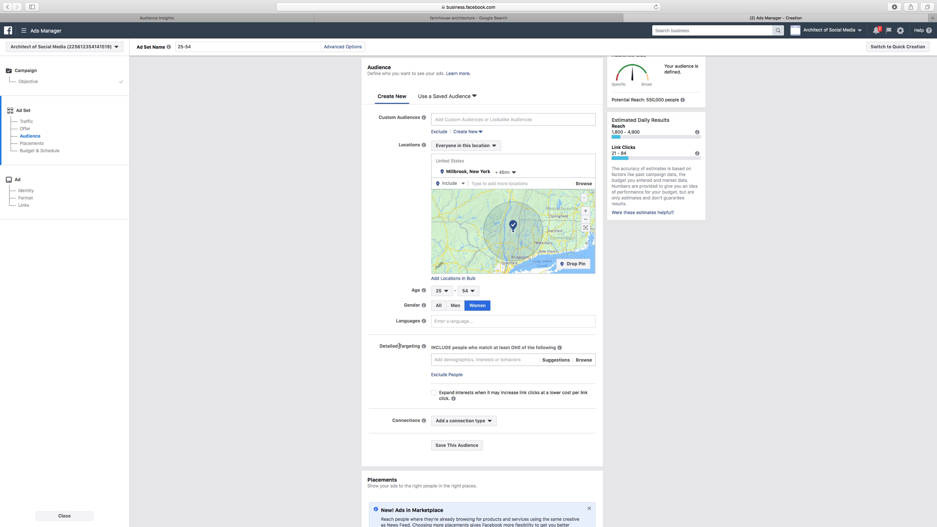
Add Joanna Gaines as a detailed targeting interest
scroll(399, 346, "down", 2)
left_click(447, 338)
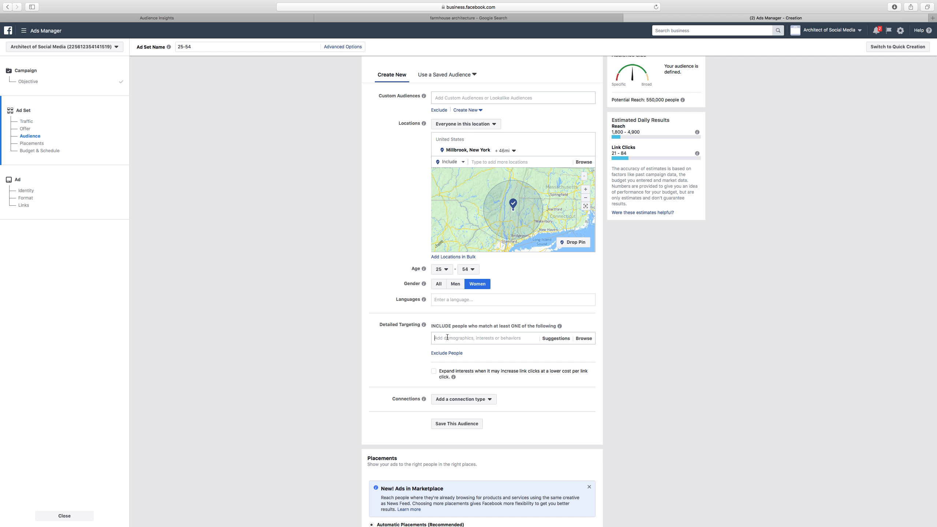
type("i")
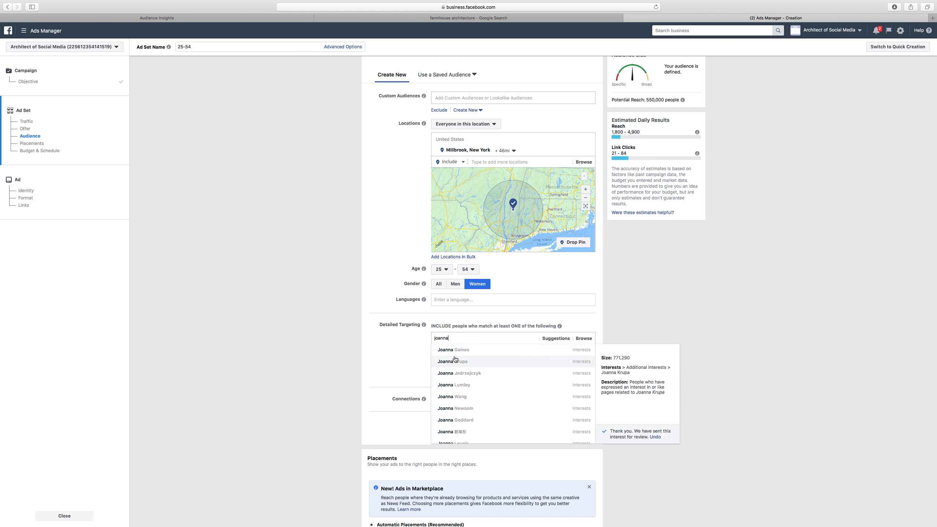
left_click(453, 351)
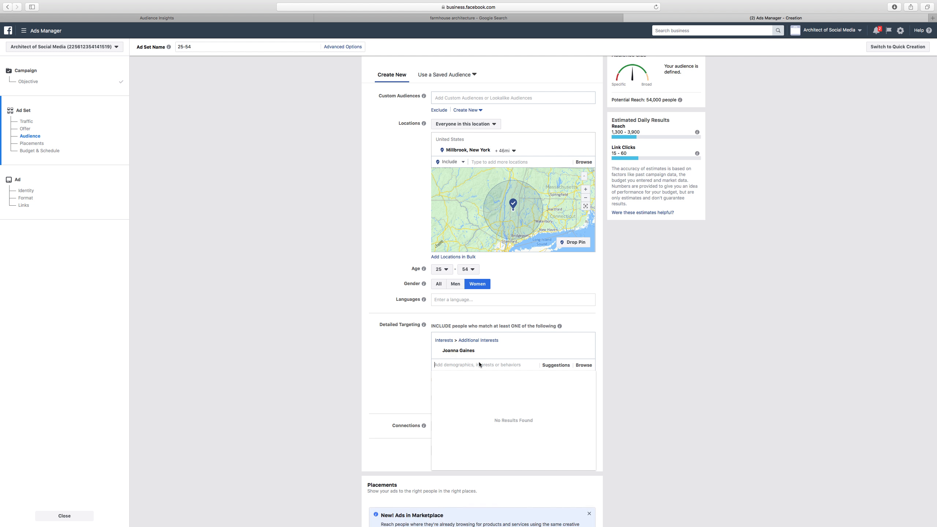
left_click(404, 369)
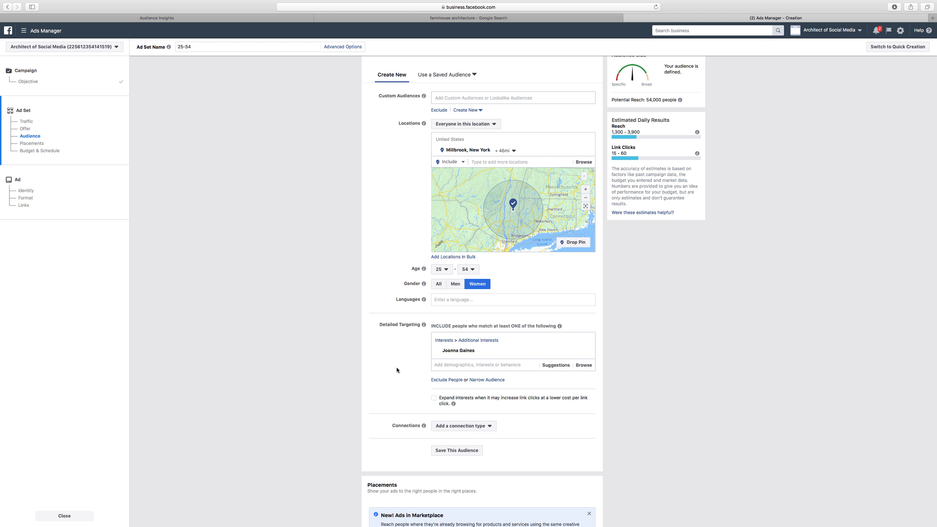
Narrow the audience so people must also match the Homeowners demographic
left_click(482, 379)
left_click(455, 392)
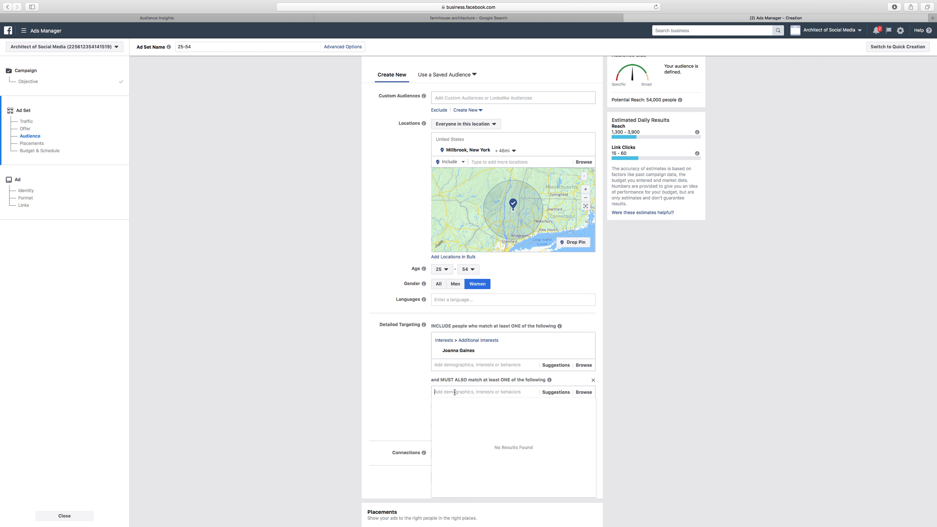
type("homeo")
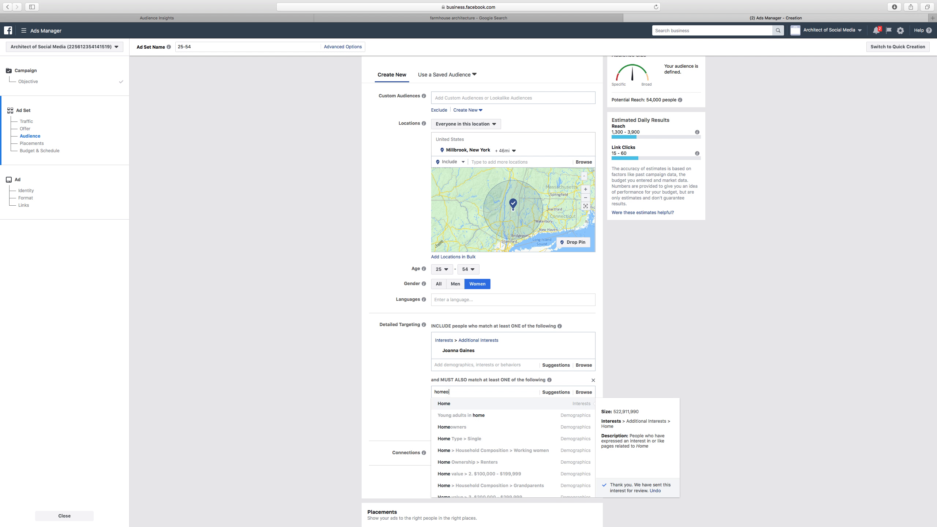
type("w")
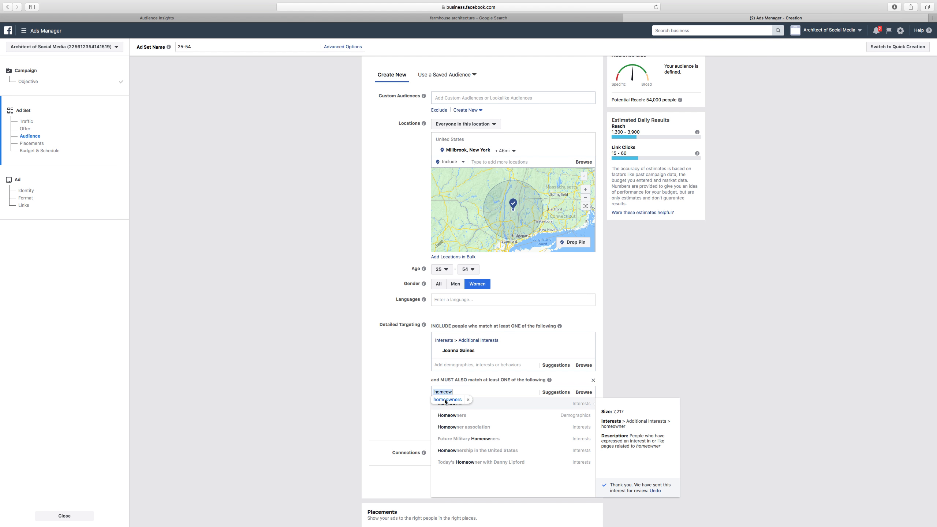
left_click(440, 401)
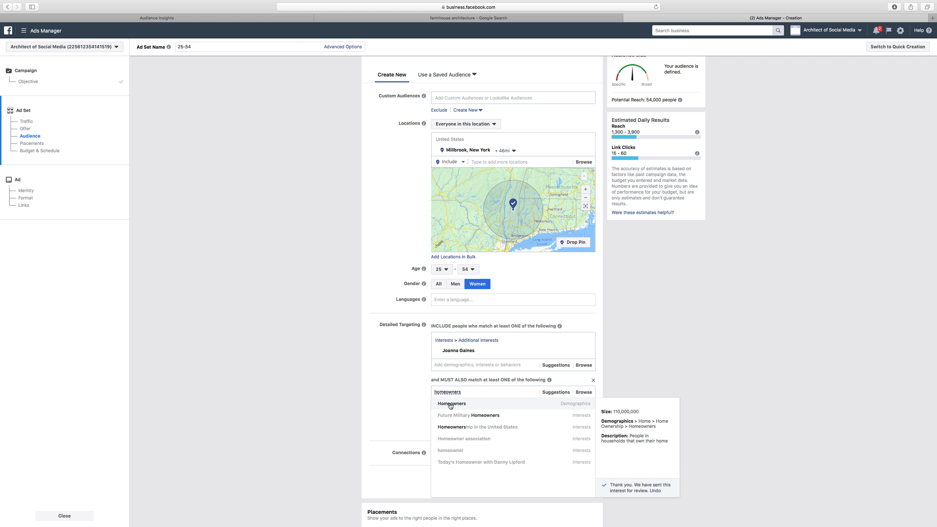
key("Return")
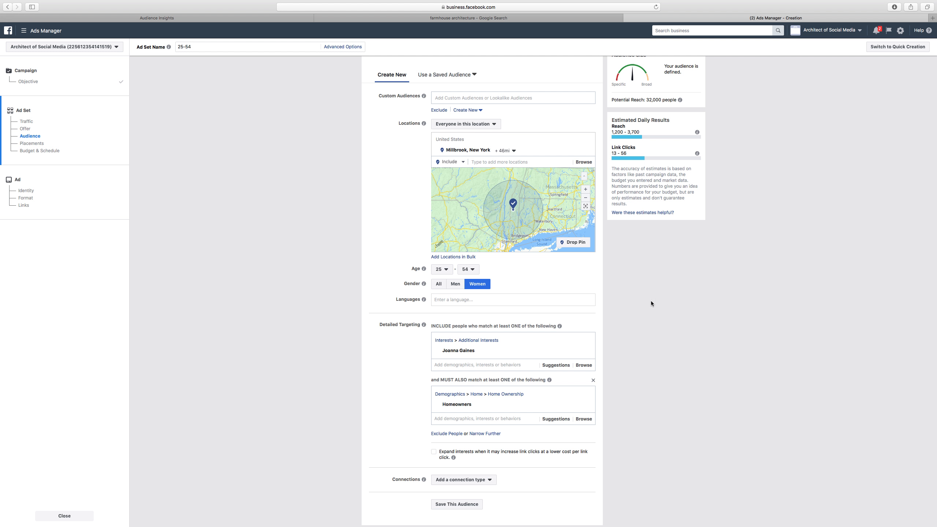
Add Houzz to the included detailed targeting interests alongside Joanna Gaines
scroll(651, 301, "up", 5)
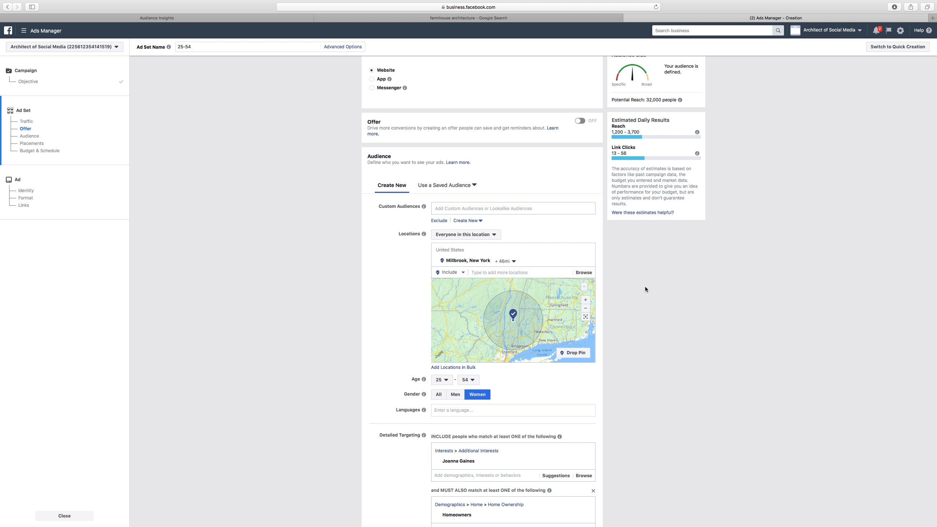
scroll(641, 286, "down", 3)
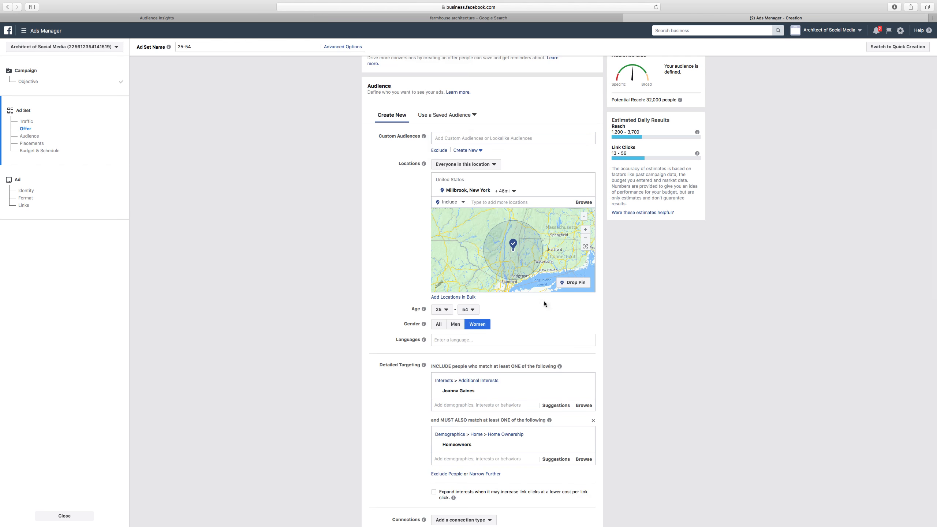
scroll(411, 377, "down", 4)
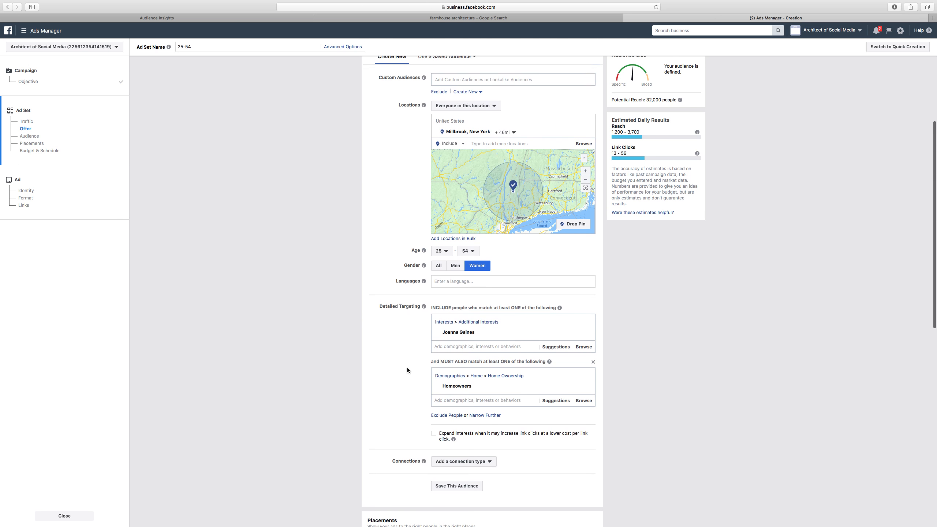
left_click(470, 314)
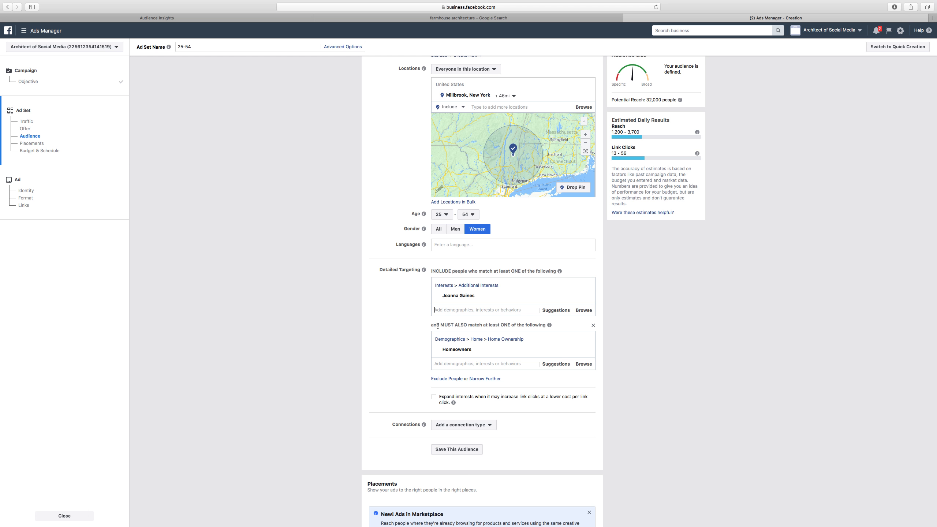
mouse_move(446, 299)
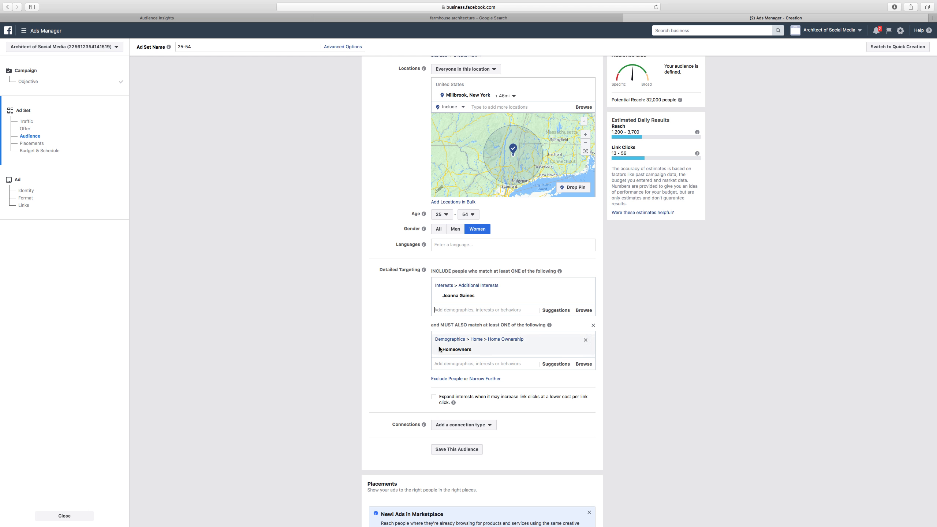
mouse_move(441, 350)
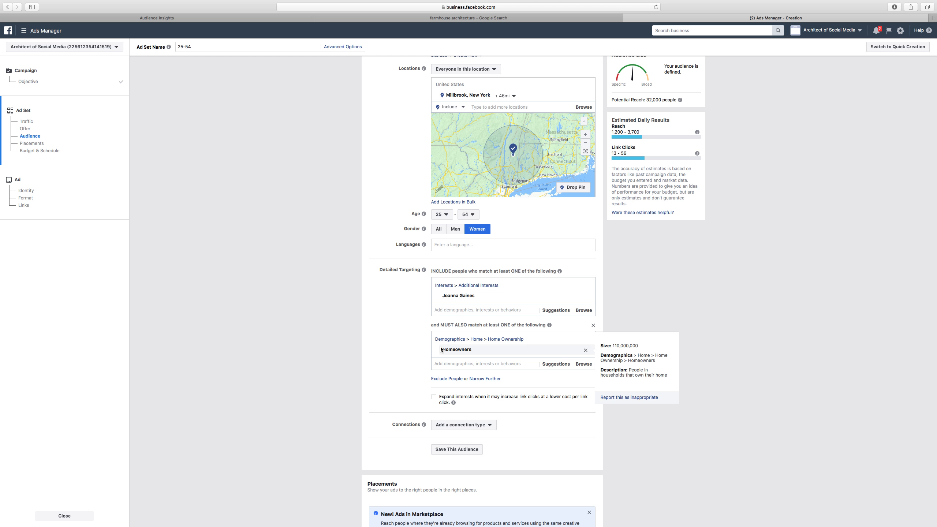
left_click(446, 310)
type("hous")
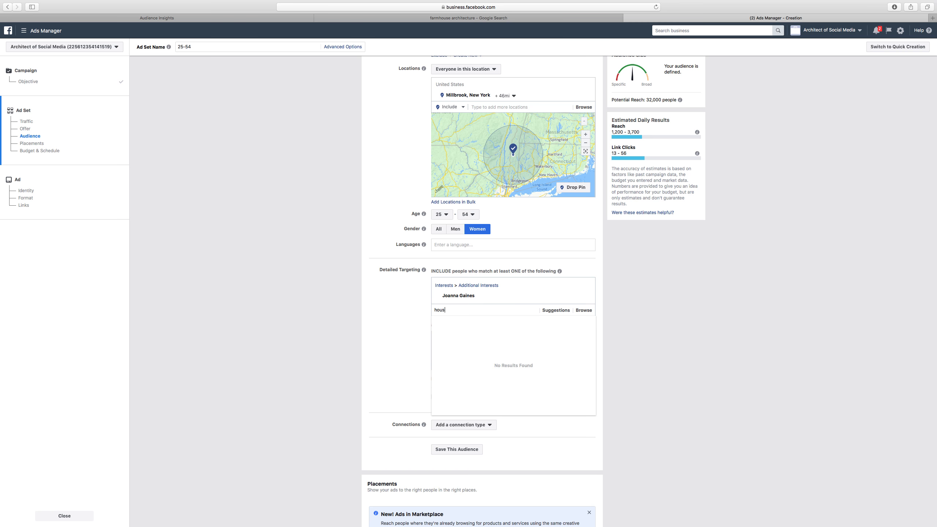
key("BackSpace")
type("zz")
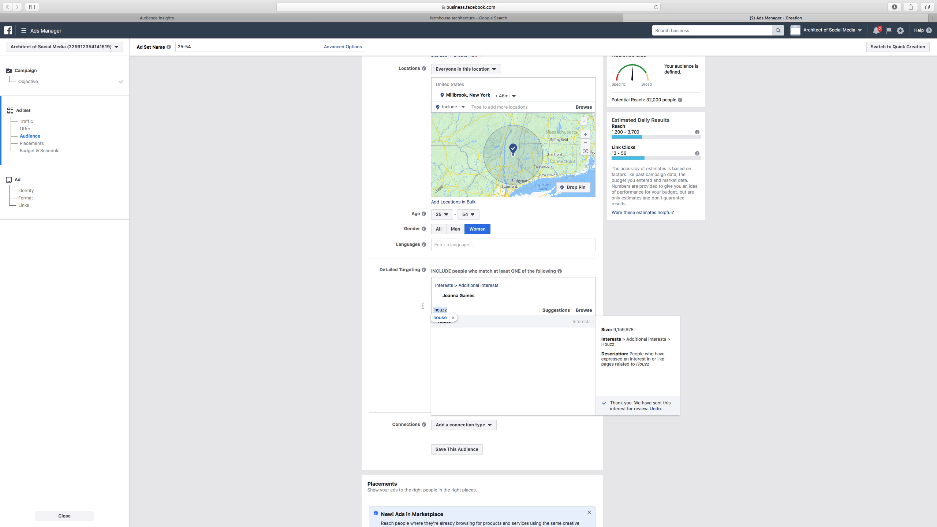
left_click(447, 323)
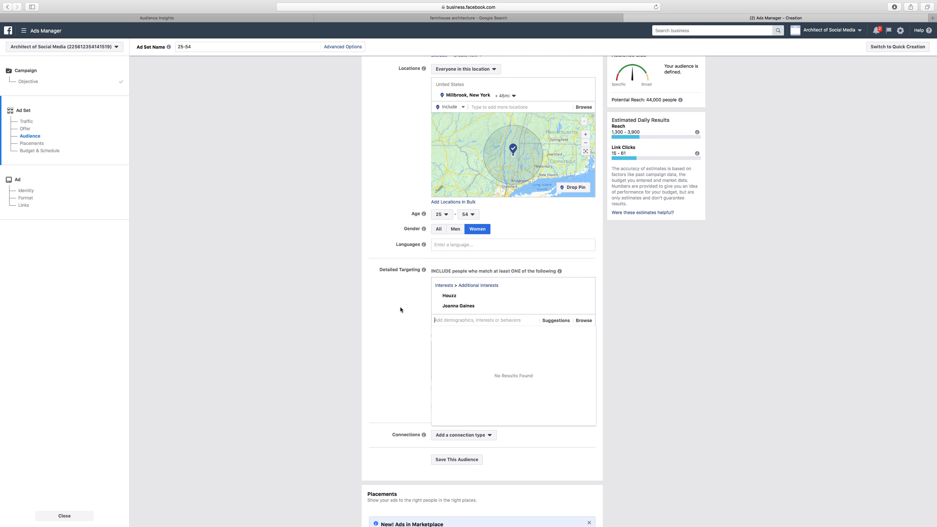
left_click(394, 295)
mouse_move(447, 294)
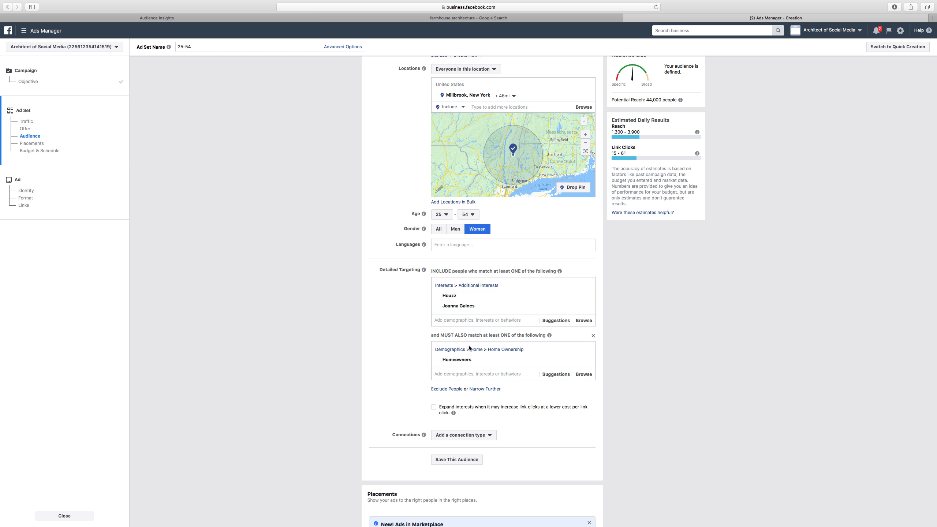
Add Architectural Digest to the included detailed targeting interests
scroll(394, 351, "down", 1)
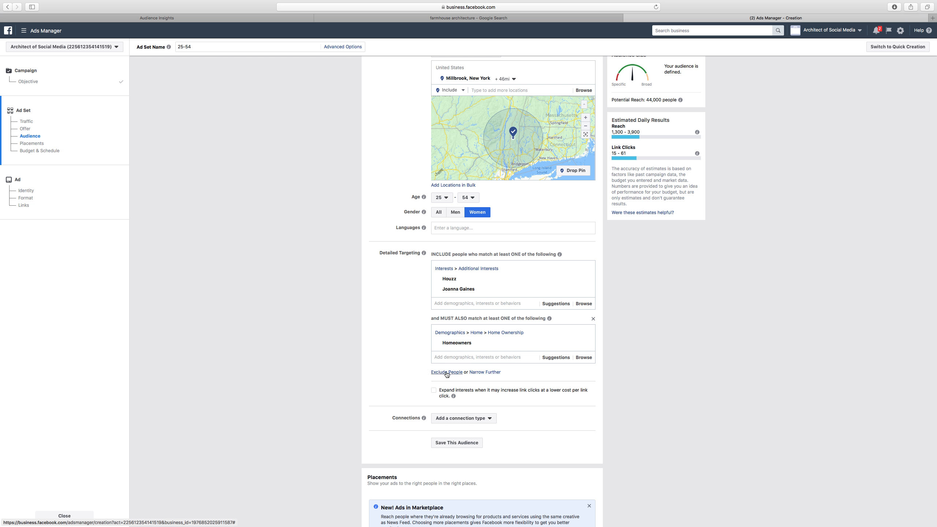
left_click(448, 303)
type("a")
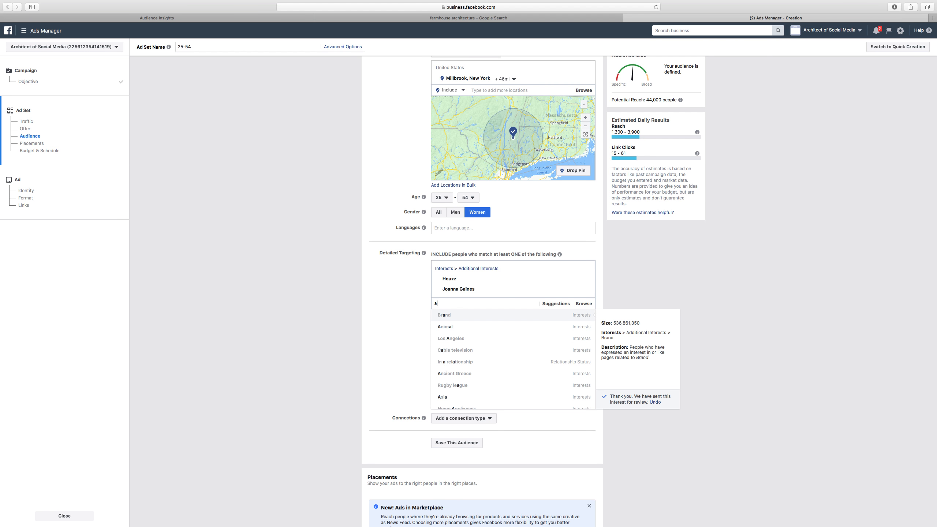
type("rchitecut")
type("ral")
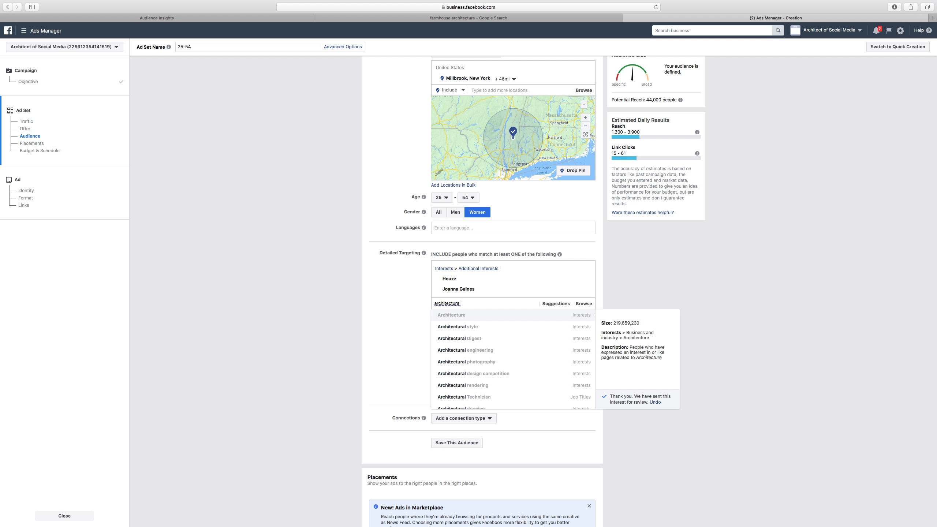
left_click(453, 339)
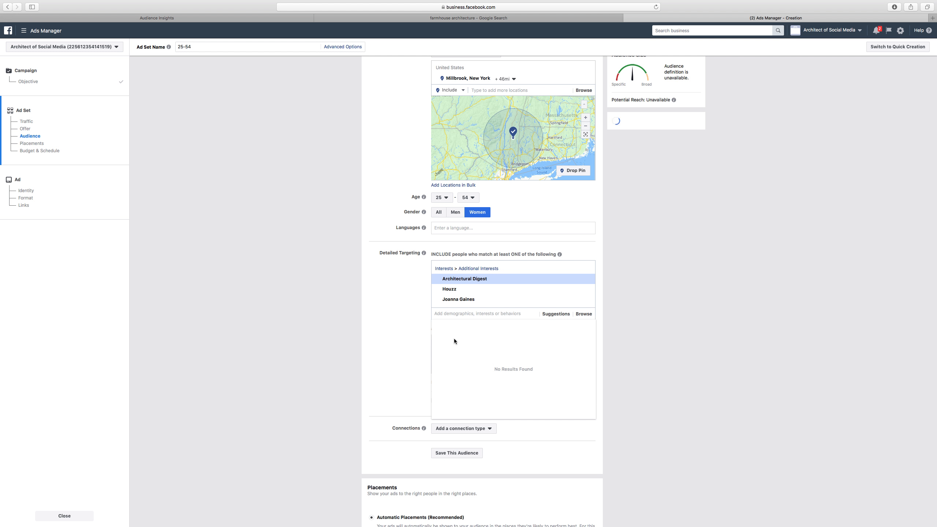
left_click(400, 310)
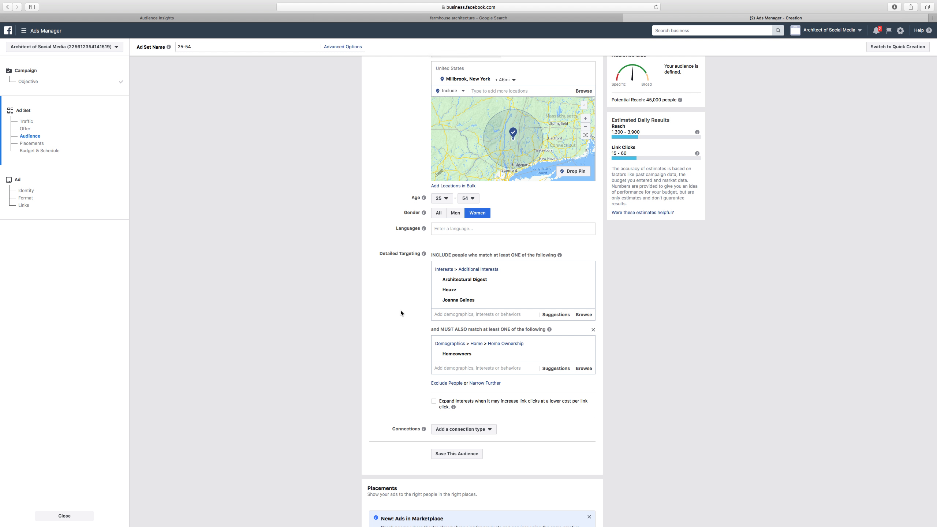
Widen the radius around Millbrook, New York to 50 mi
scroll(401, 312, "up", 2)
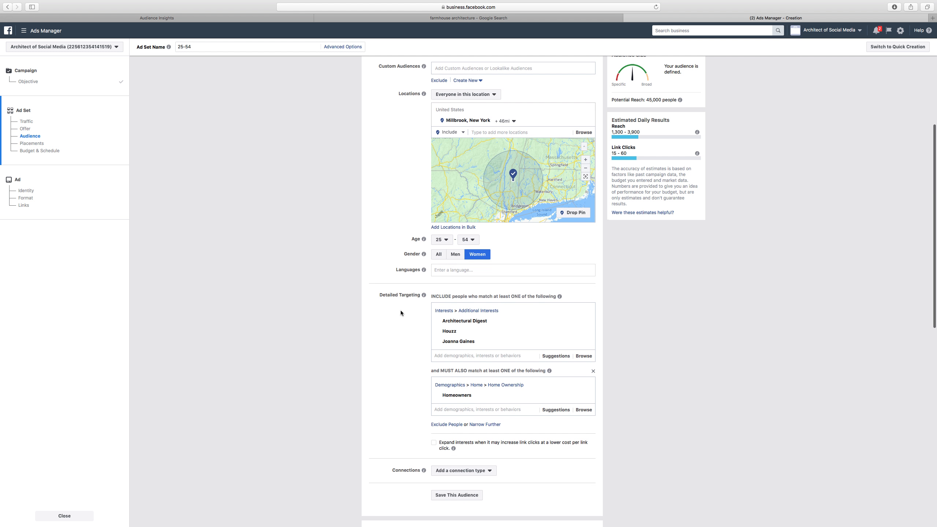
scroll(401, 312, "down", 1)
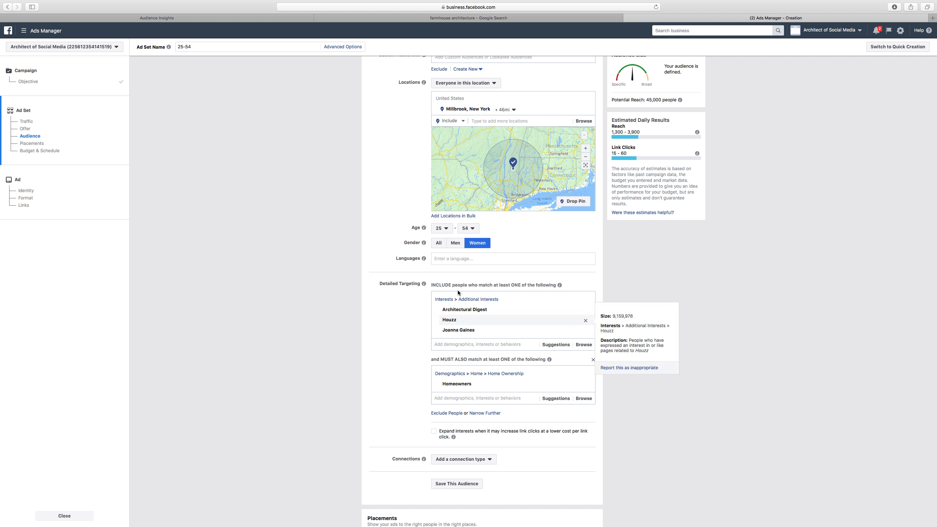
mouse_move(455, 312)
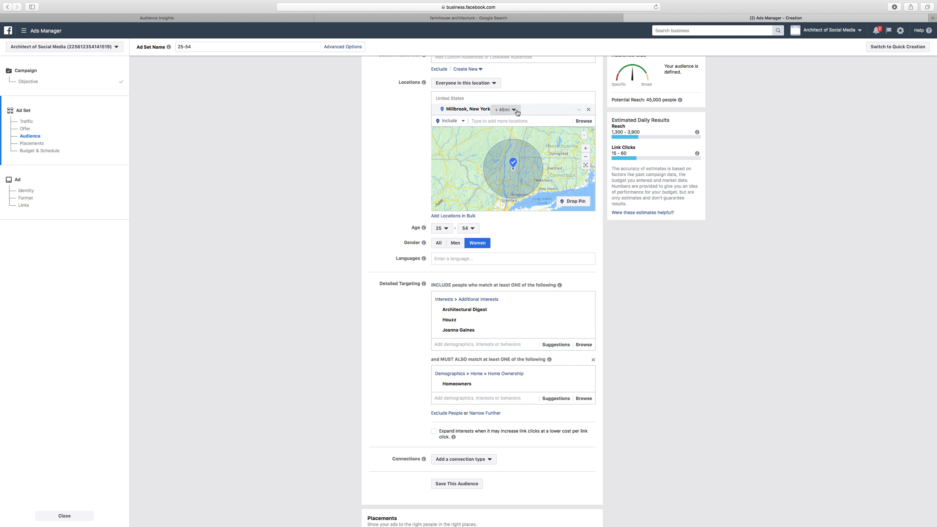
left_click(504, 109)
left_click_drag(522, 146, 529, 144)
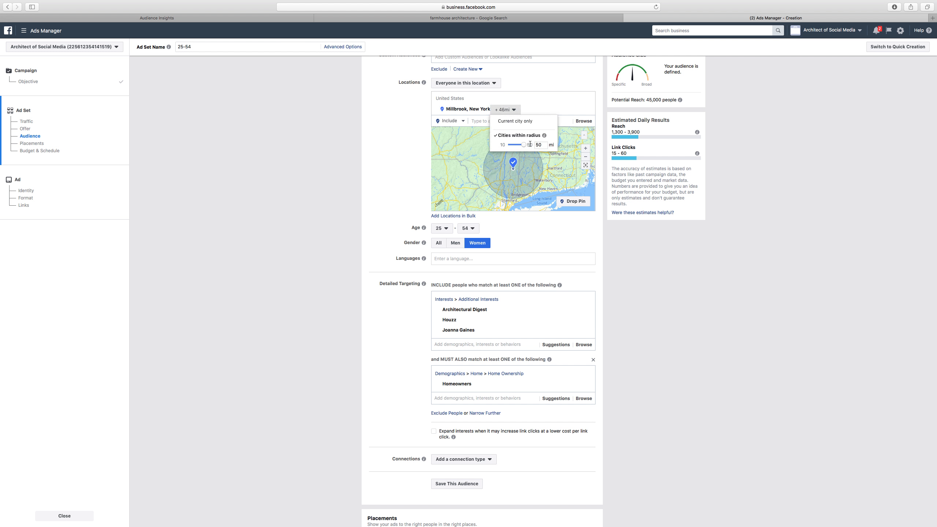
left_click(707, 246)
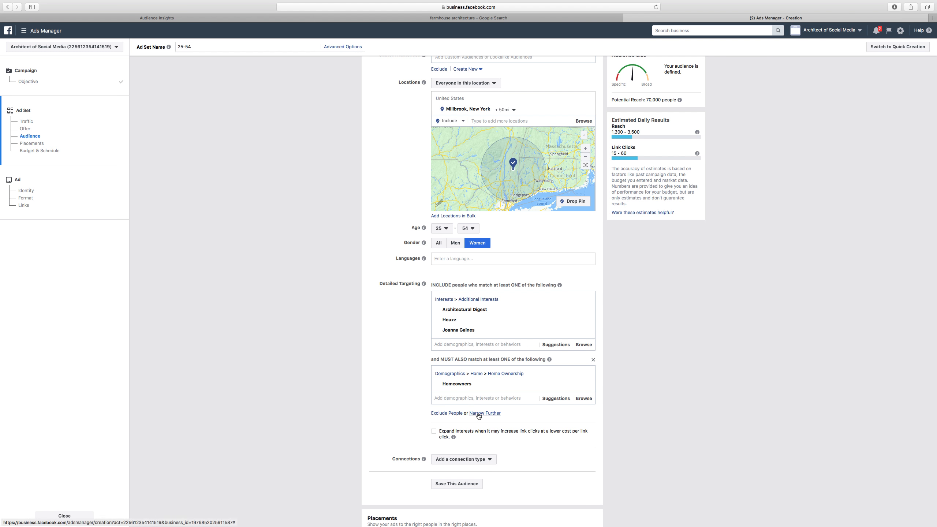
Add an exclusion group to detailed targeting, trying the Architect interest there and then removing it
left_click(445, 413)
scroll(385, 398, "down", 2)
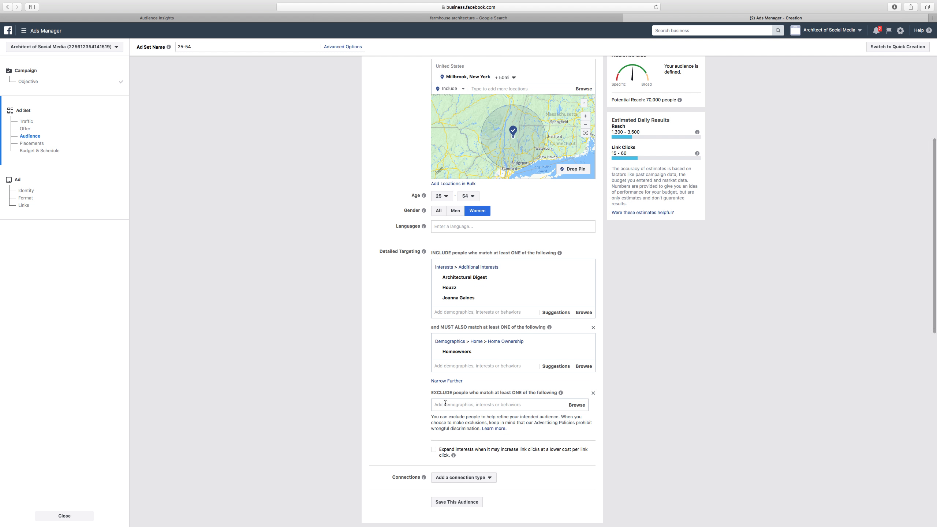
type("architecit")
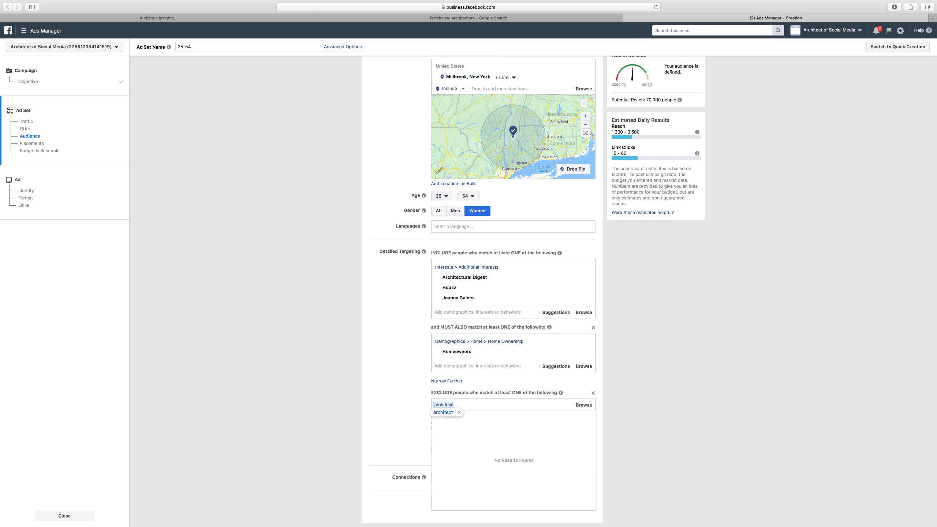
key("BackSpace")
key("BackSpace")
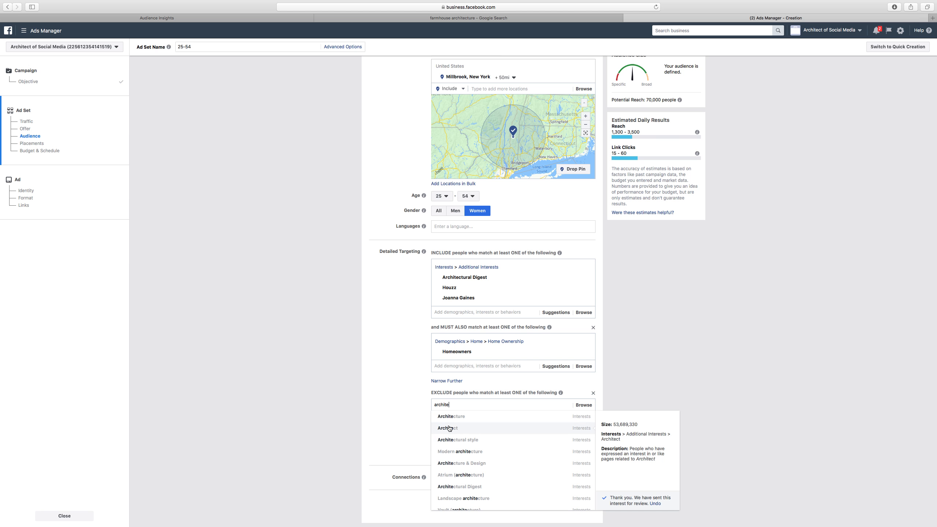
left_click(448, 428)
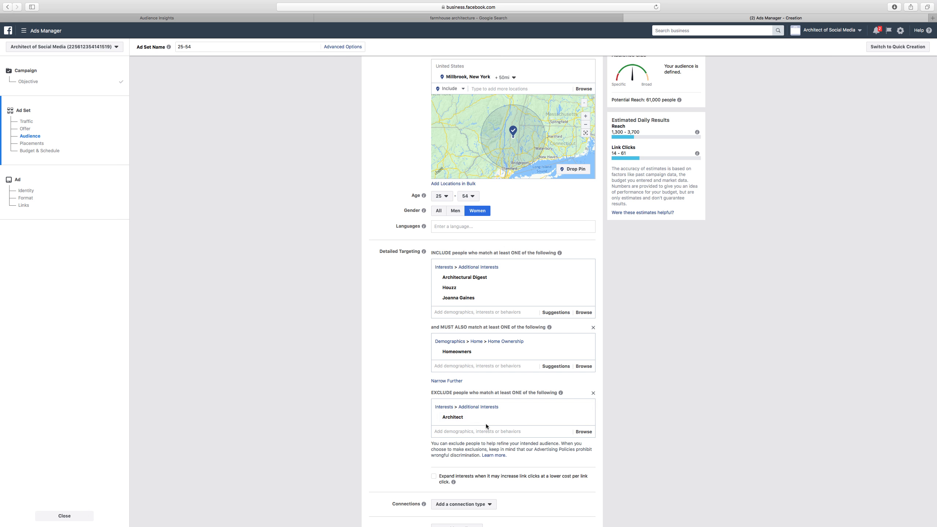
mouse_move(454, 419)
left_click(584, 418)
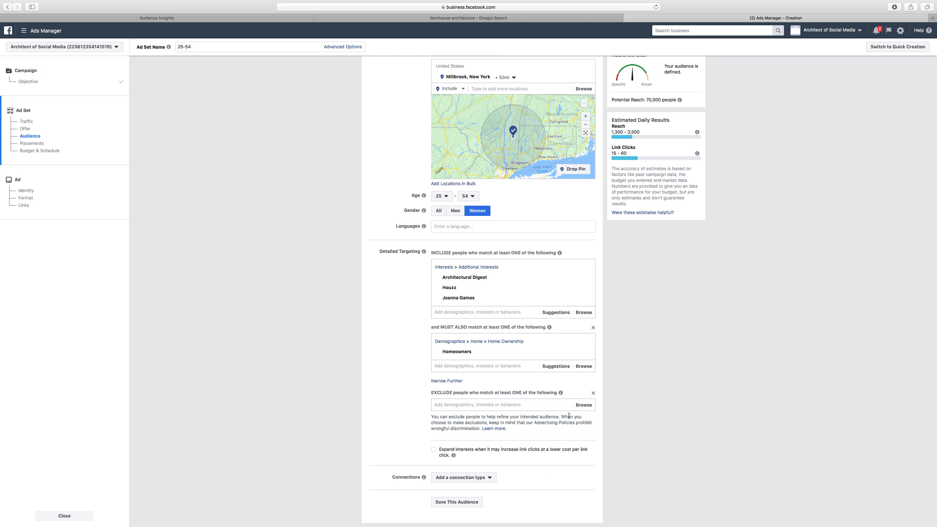
Browse the exclusion options under Demographics > Work > Job Titles for architect and building roles
left_click(513, 406)
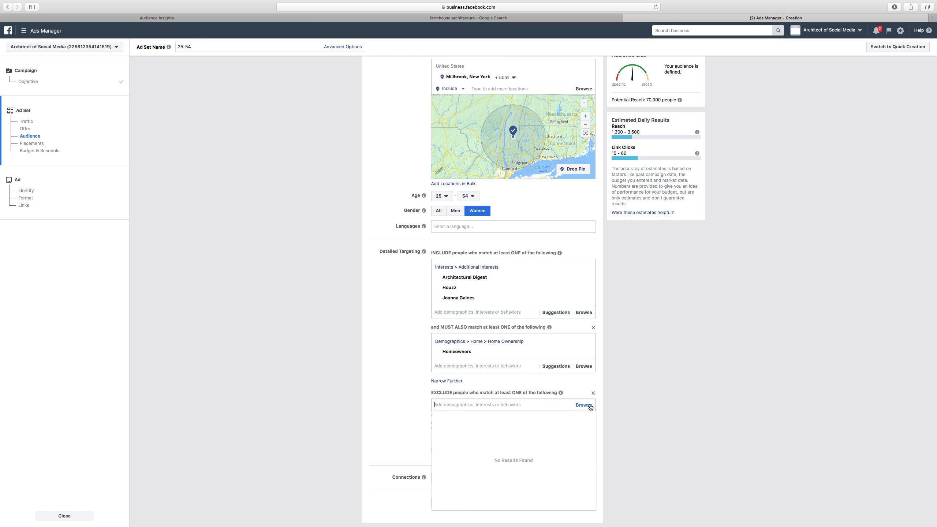
left_click(583, 404)
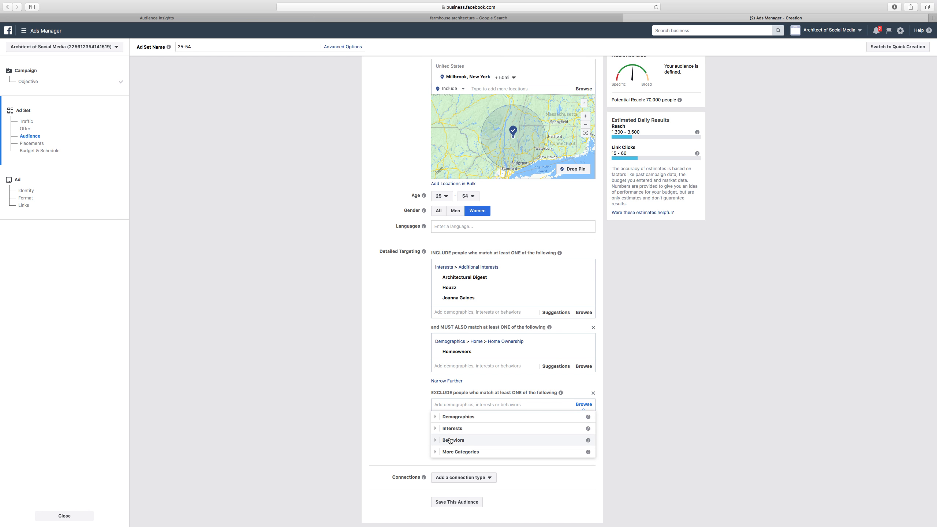
scroll(447, 436, "down", 1)
left_click(436, 396)
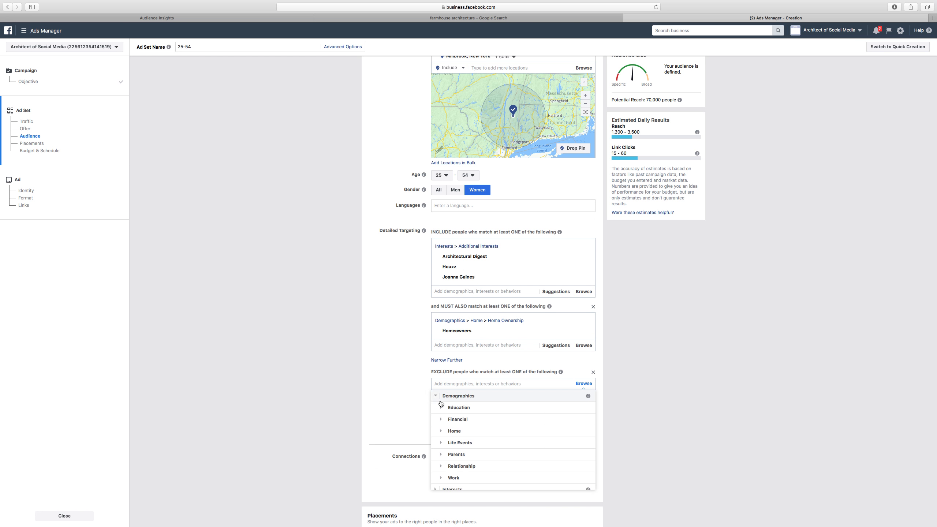
scroll(492, 454, "down", 2)
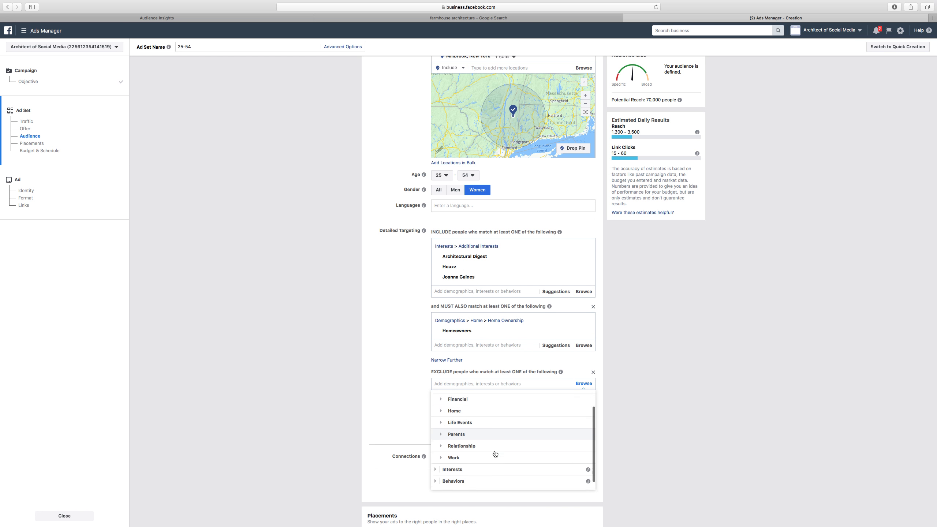
left_click(456, 449)
scroll(457, 452, "down", 2)
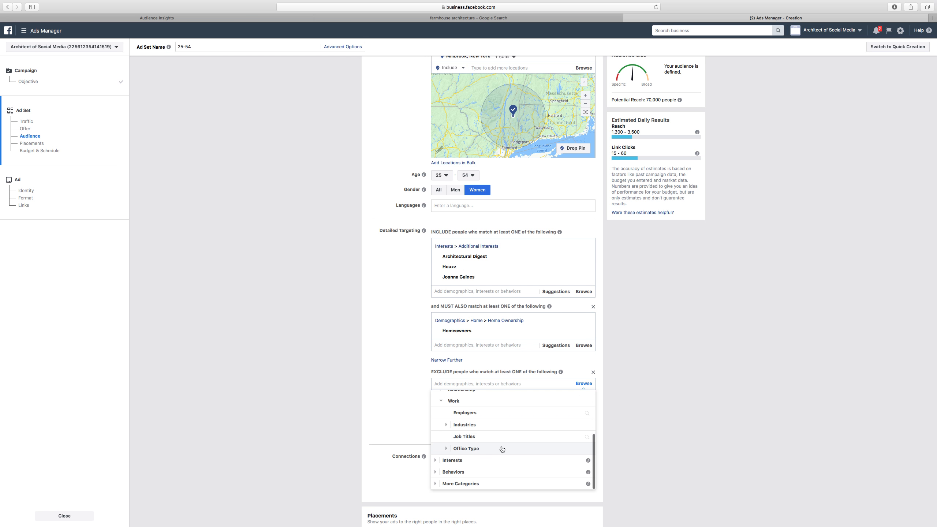
left_click(473, 439)
type("architect")
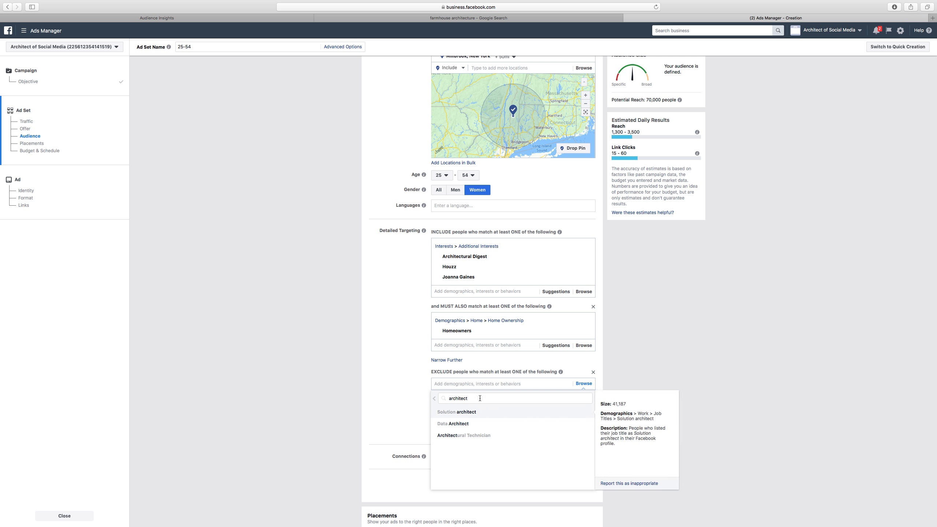
key("BackSpace")
key("BackSpace")
key("BackSpace")
key("BackSpace")
key("BackSpace")
key("BackSpace")
key("BackSpace")
key("BackSpace")
key("BackSpace")
type("bu")
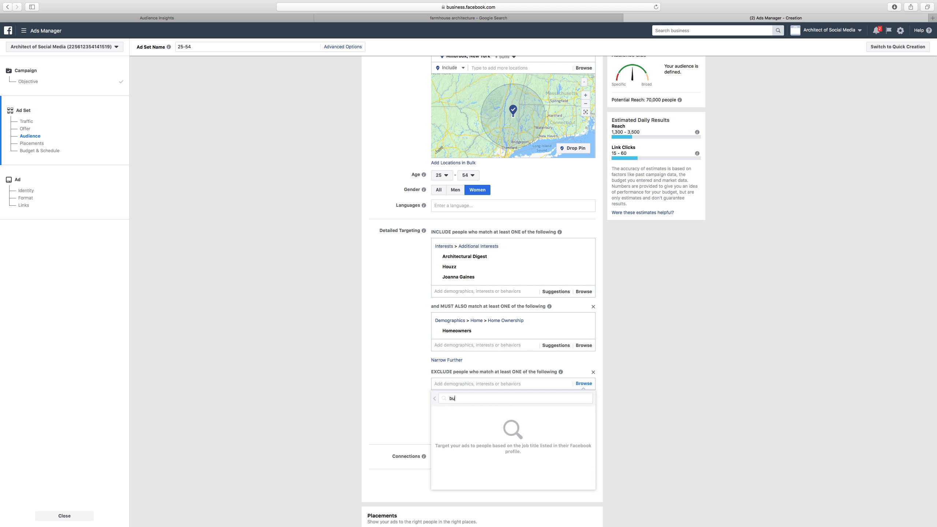
type("ildin")
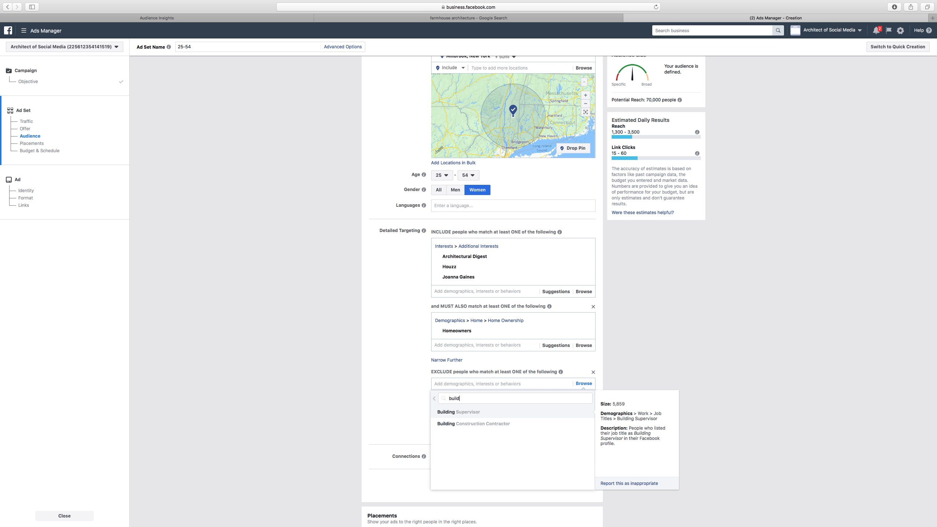
key("BackSpace")
key("BackSpace")
key("BackSpace")
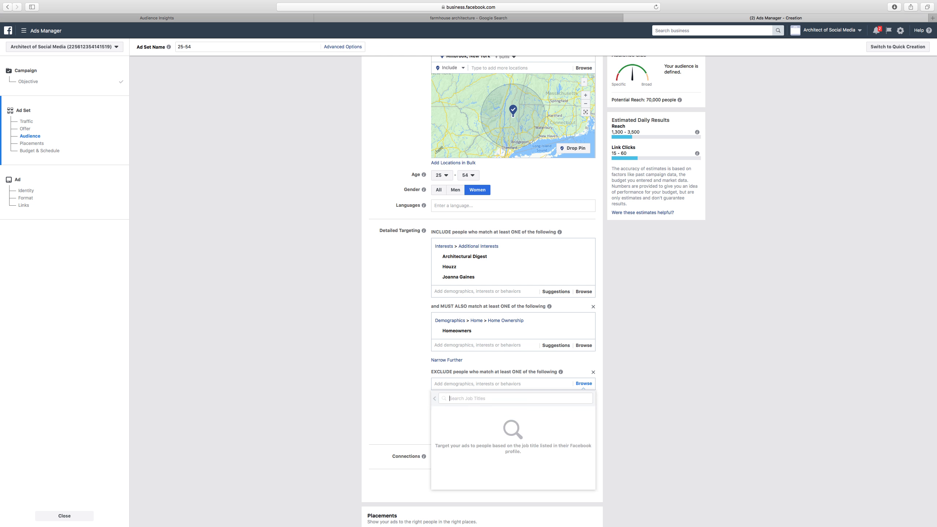
left_click(444, 384)
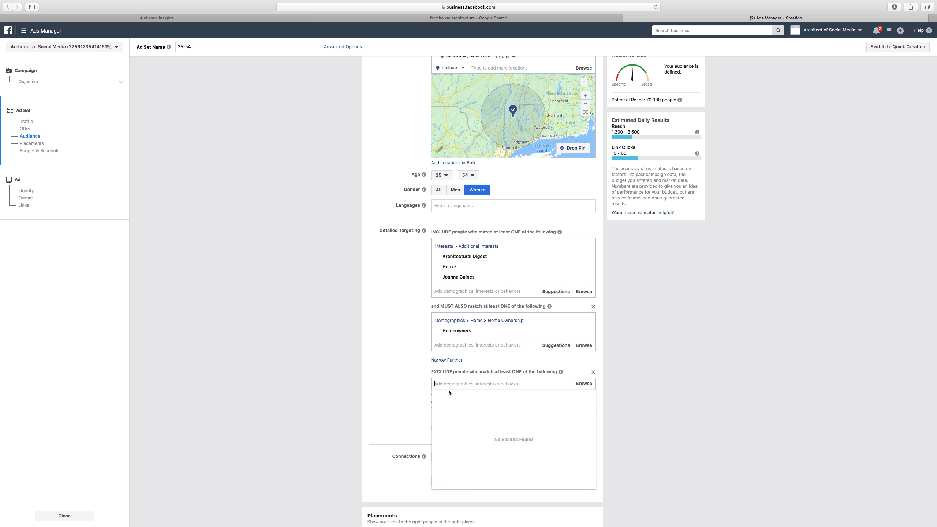
Exclude people interested in Architecture, then remove that exclusion again
type("architecture")
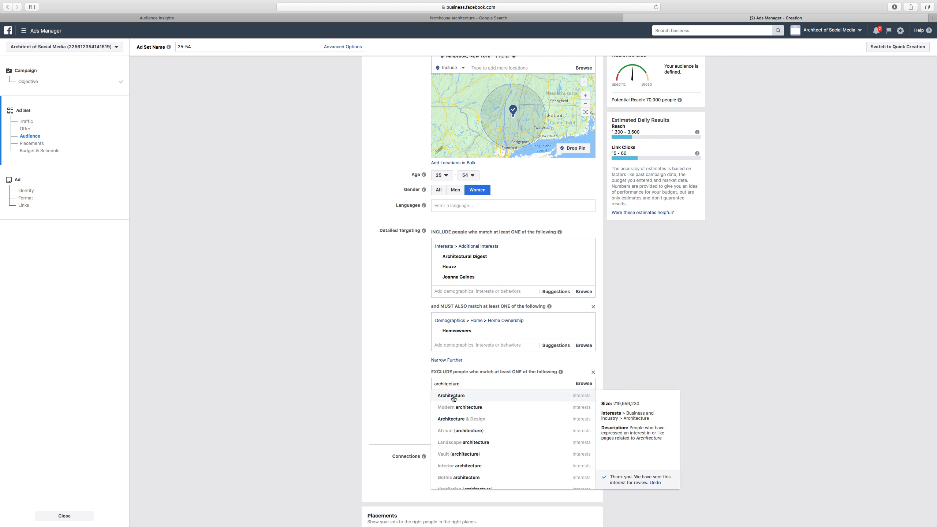
left_click(452, 396)
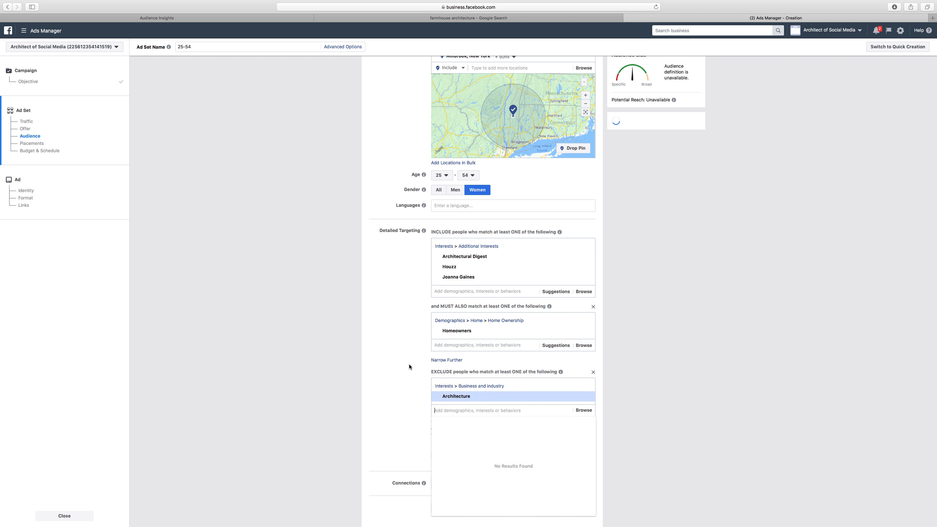
left_click(409, 364)
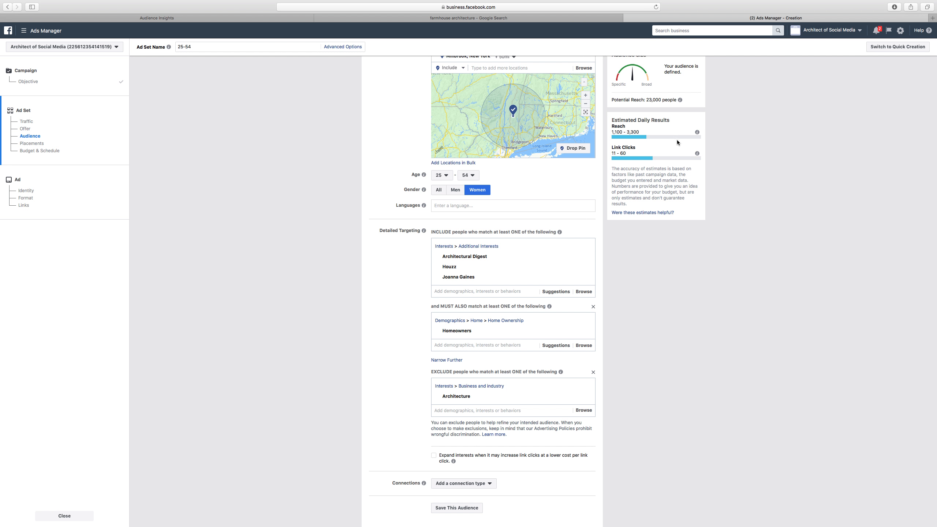
scroll(778, 225, "up", 1)
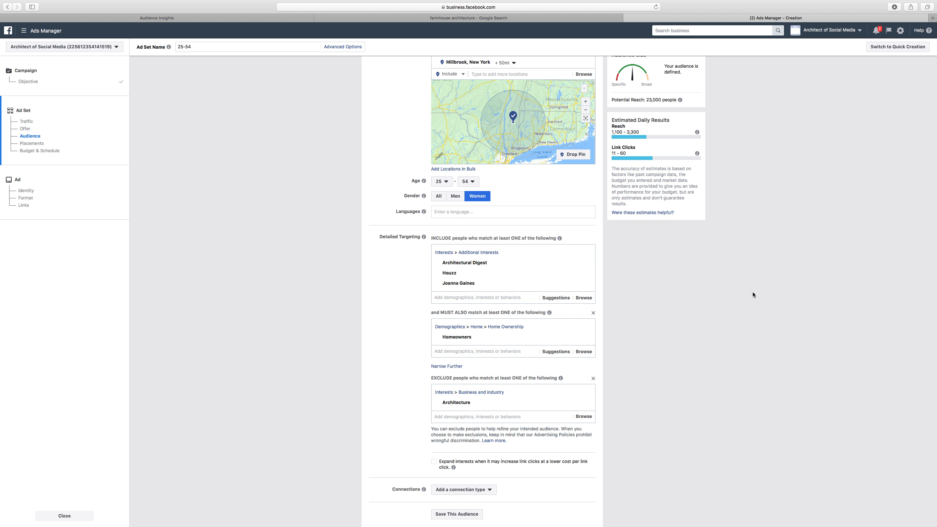
mouse_move(493, 406)
left_click(586, 392)
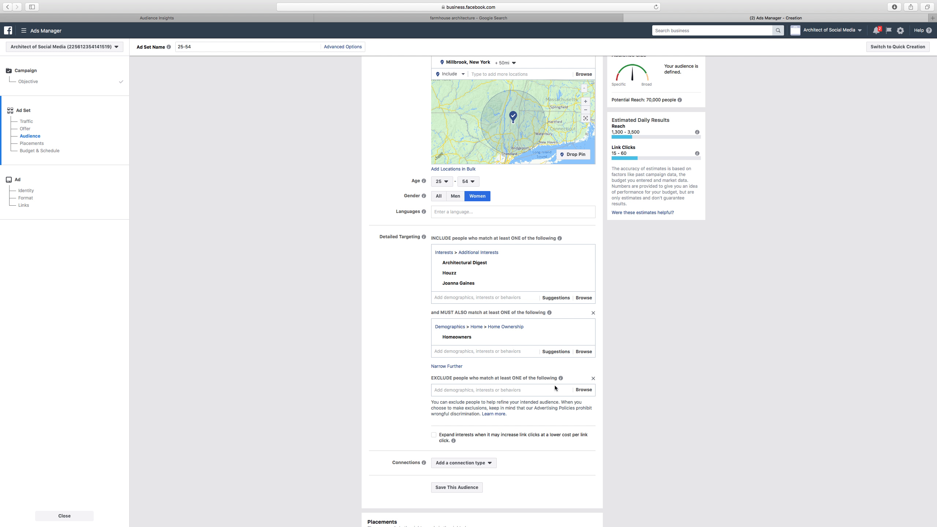
Exclude people interested in the American Institute of Architects
left_click(494, 390)
type("a")
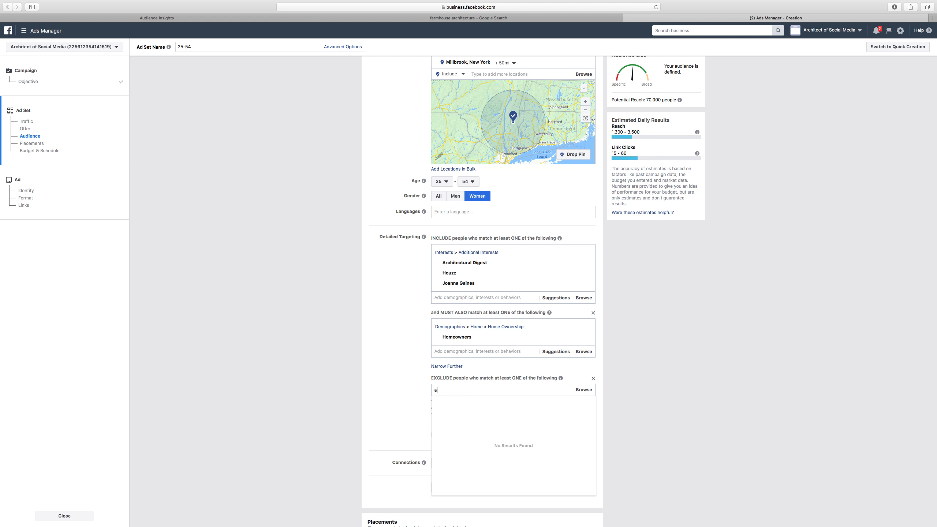
type("merican in")
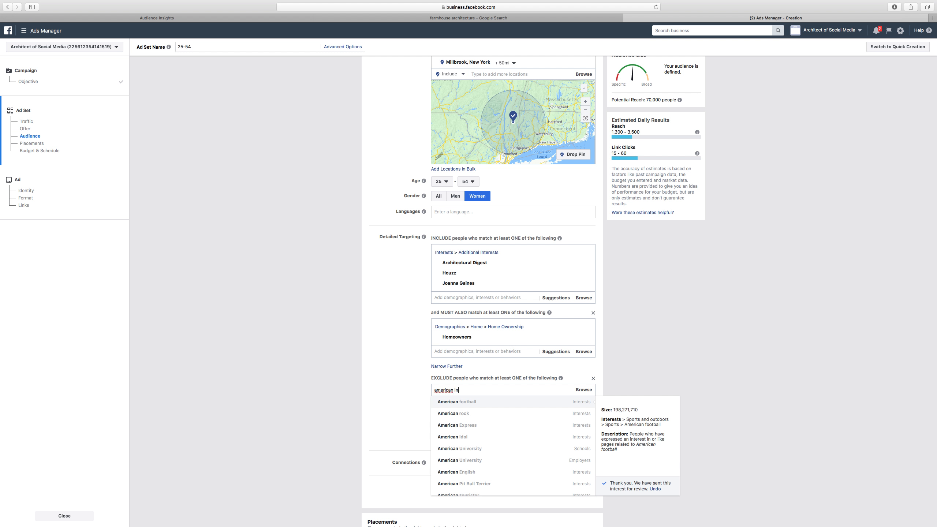
type("stigating")
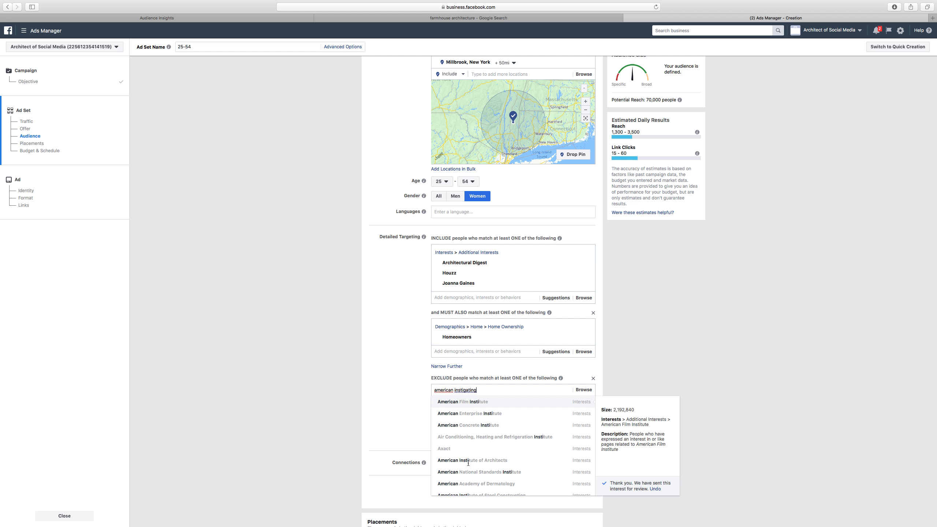
left_click(450, 460)
left_click(392, 419)
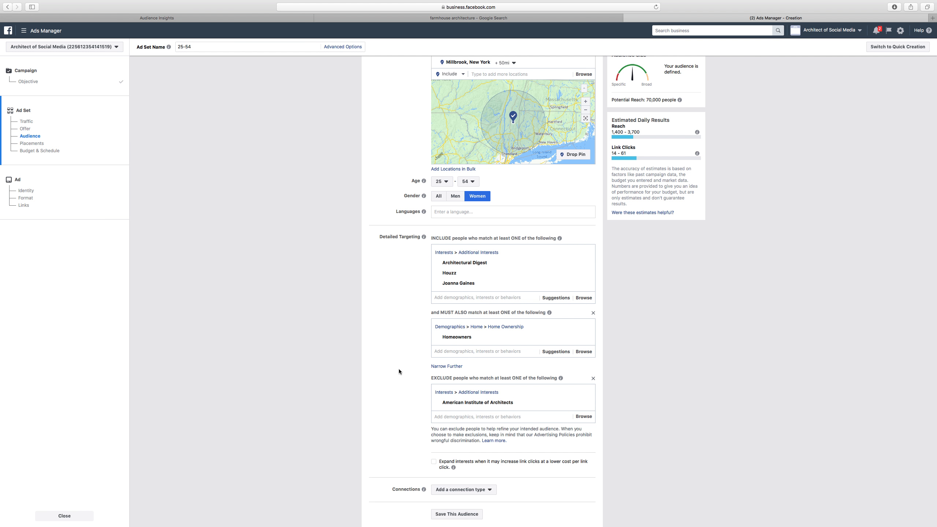
Review the ad set's audience, placements and budget settings from top to bottom
scroll(400, 369, "up", 2)
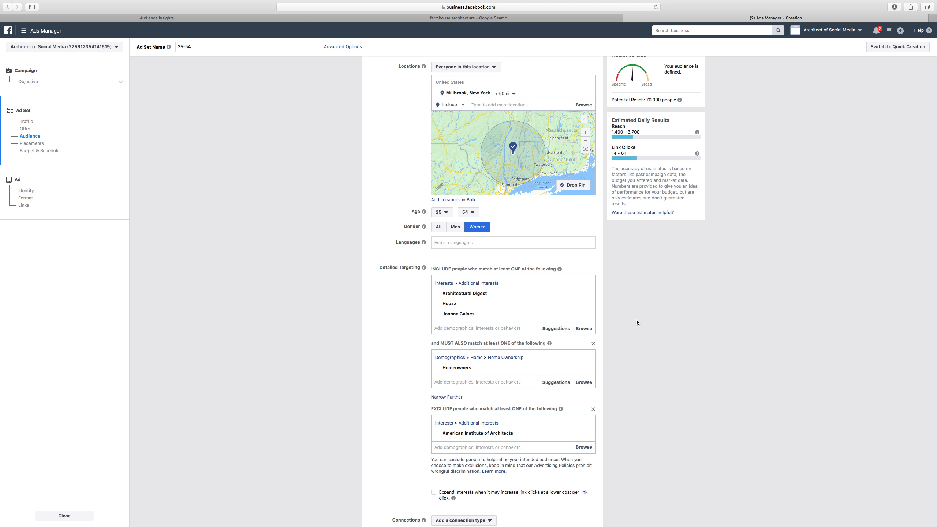
mouse_move(475, 296)
scroll(629, 382, "up", 3)
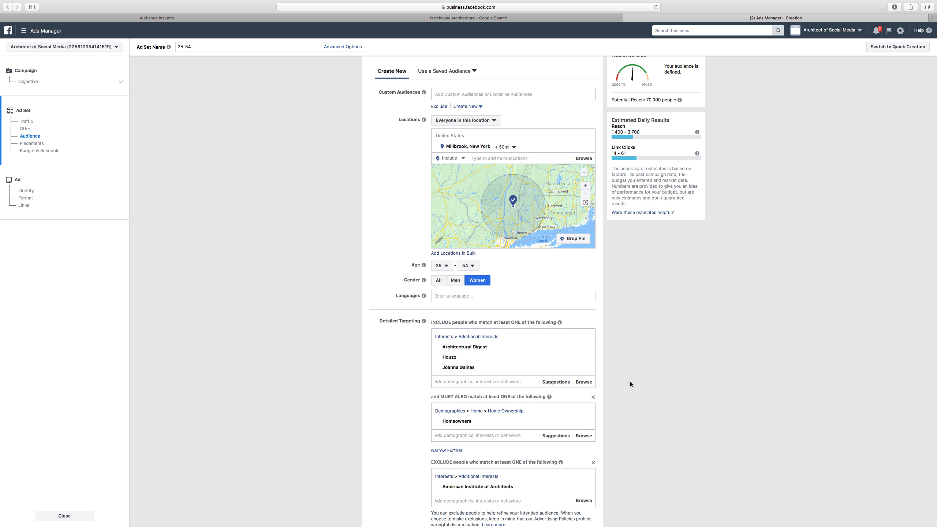
scroll(629, 382, "down", 10)
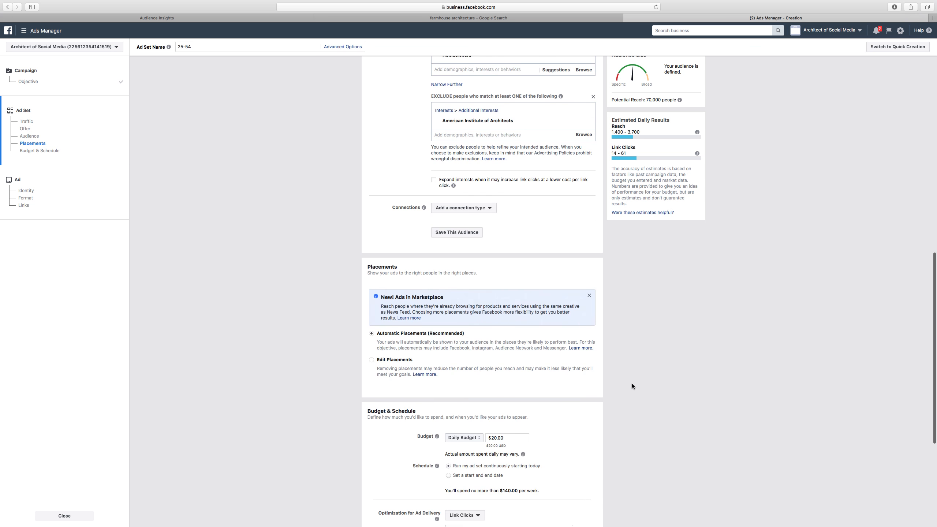
scroll(632, 387, "up", 4)
scroll(632, 386, "down", 10)
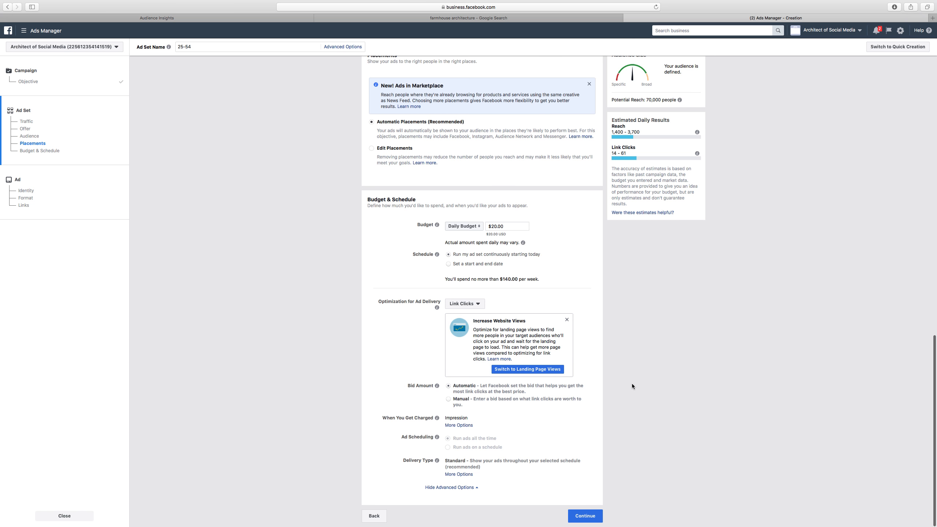
scroll(633, 385, "up", 12)
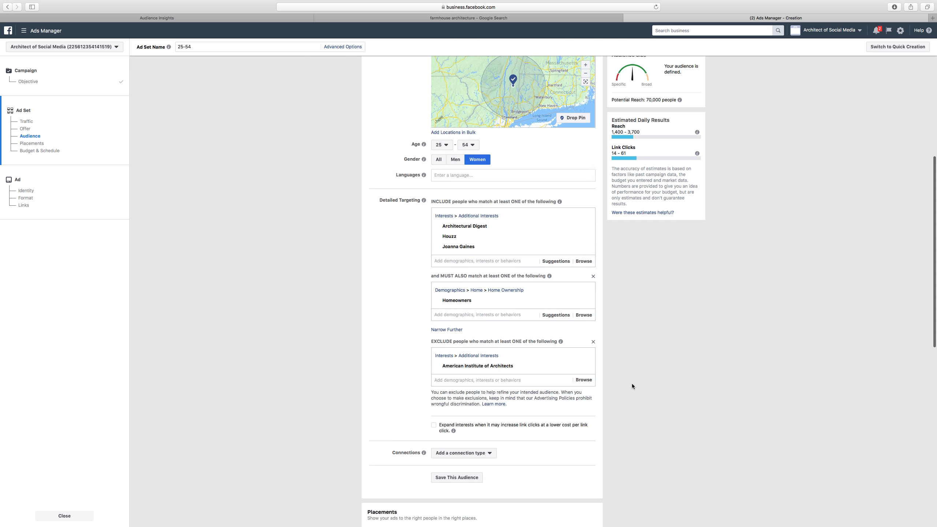
scroll(631, 384, "up", 3)
mouse_move(458, 292)
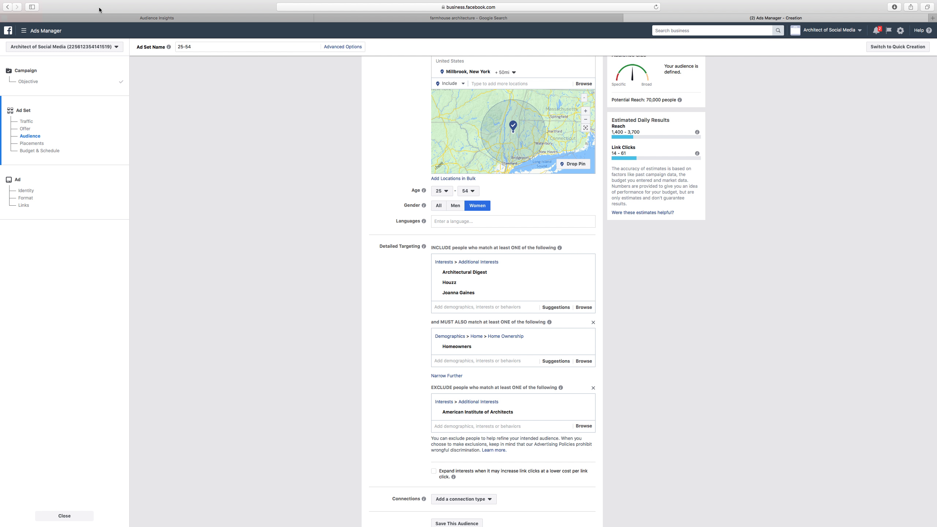
In Audience Insights, view Page Likes and replace the Joanna Gaines interest with Houzz
left_click(100, 18)
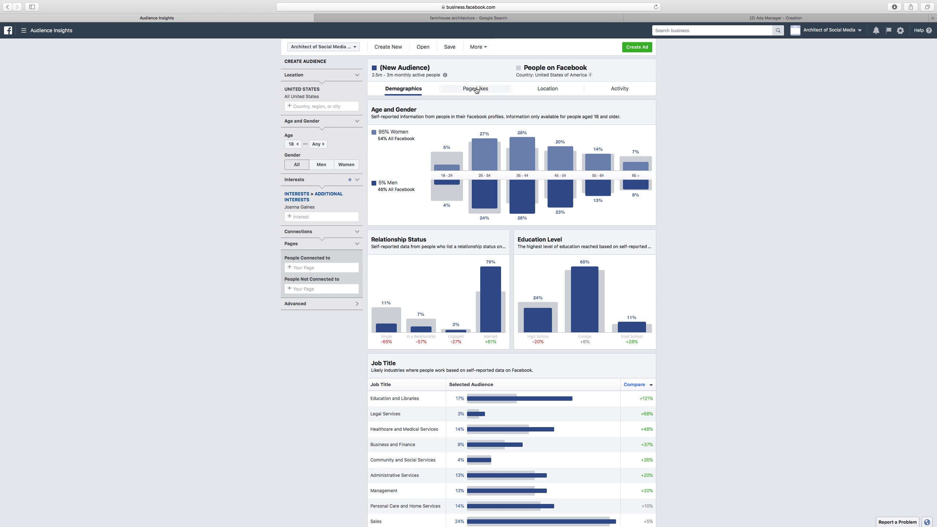
left_click(476, 89)
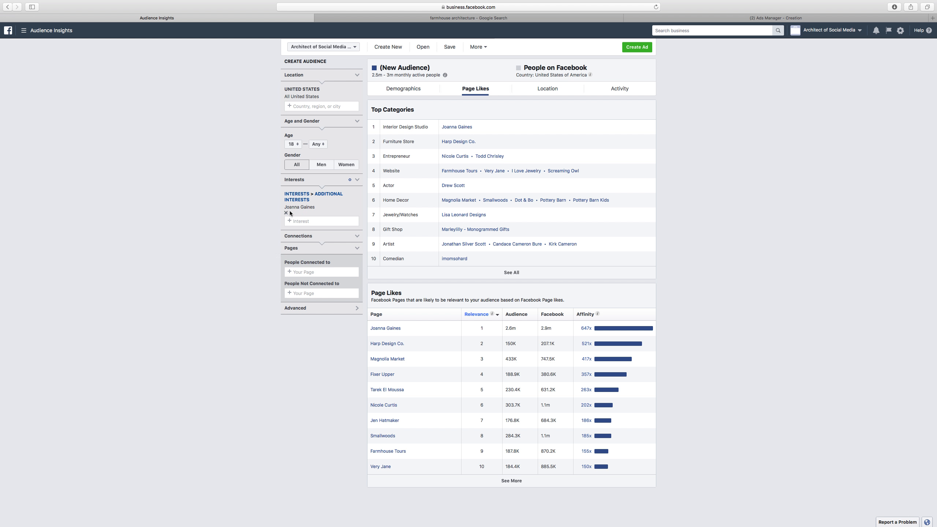
left_click(286, 213)
left_click(297, 195)
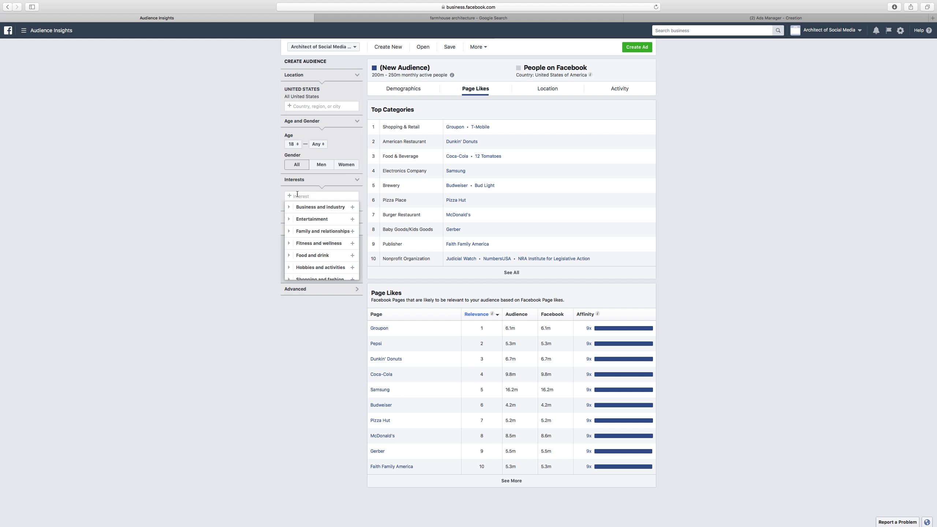
type("houzz")
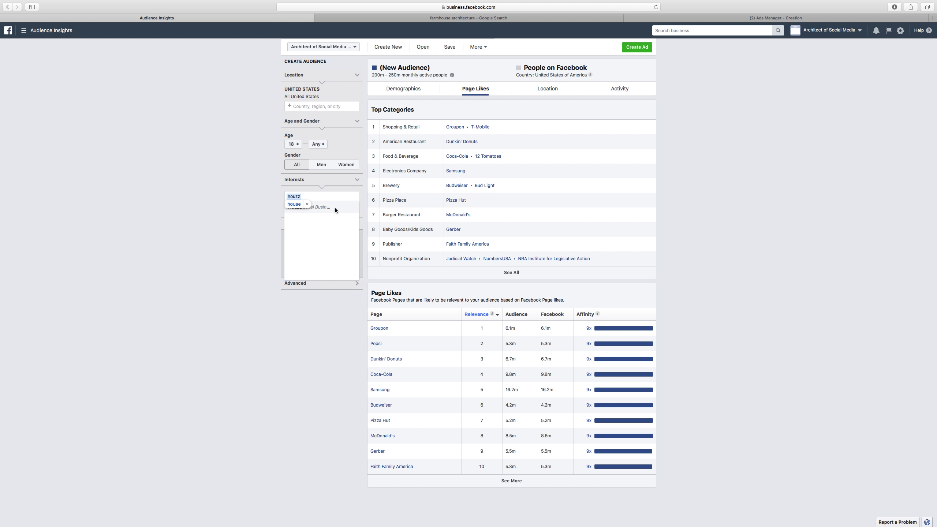
left_click(335, 208)
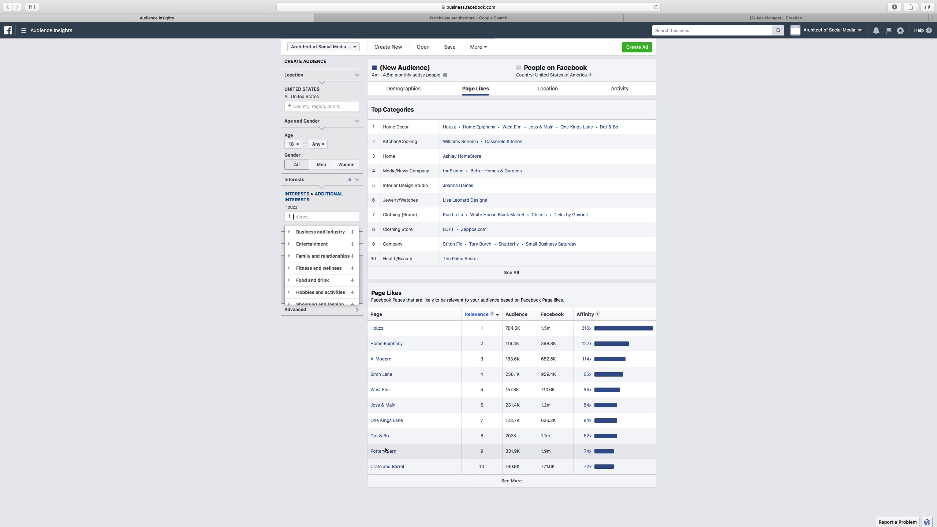
In Audience Insights, replace the Houzz interest with Architectural Digest
left_click(344, 418)
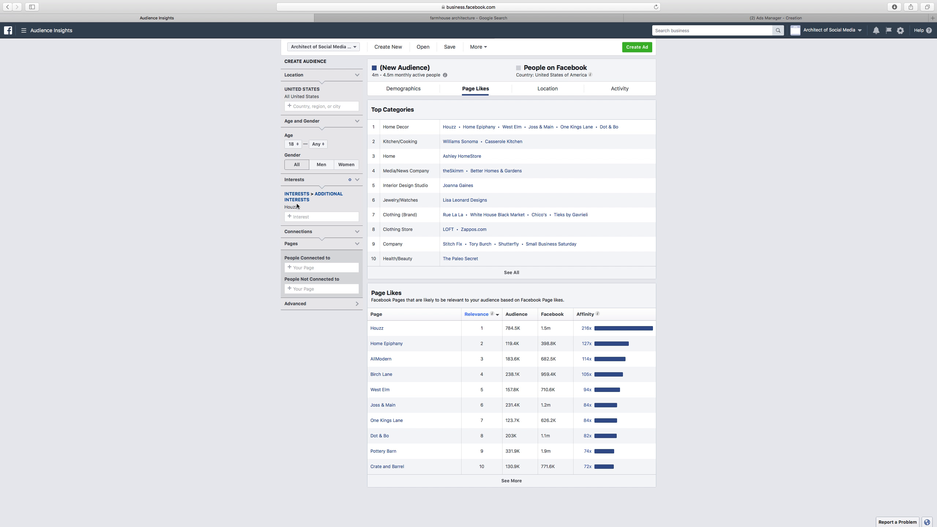
left_click(285, 214)
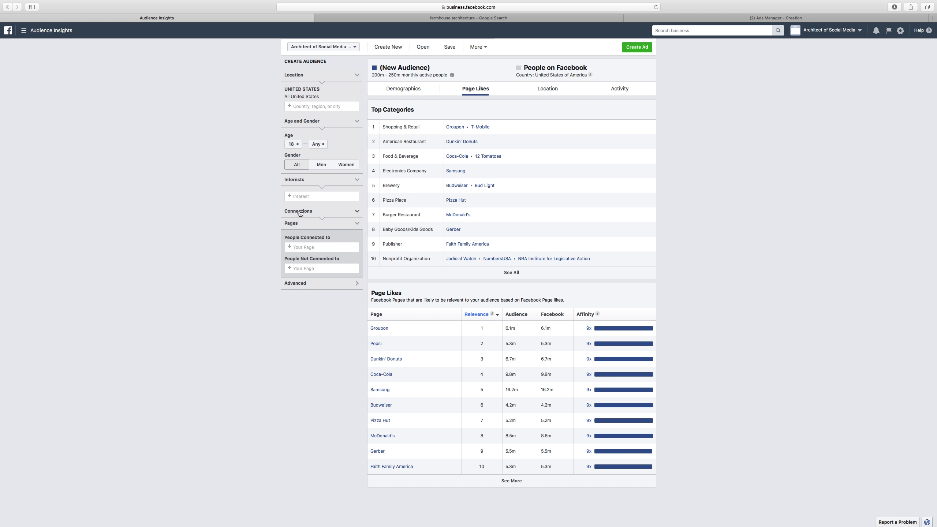
type("ar")
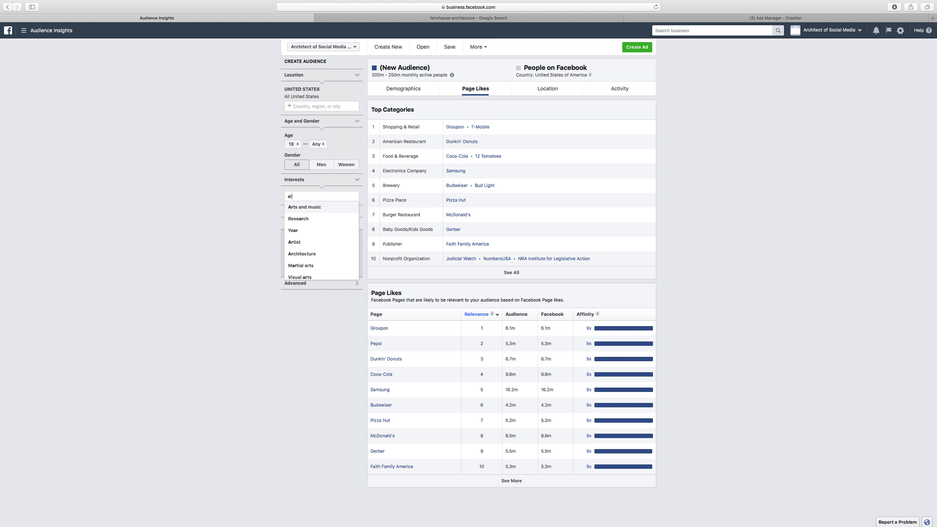
type("chitectural d")
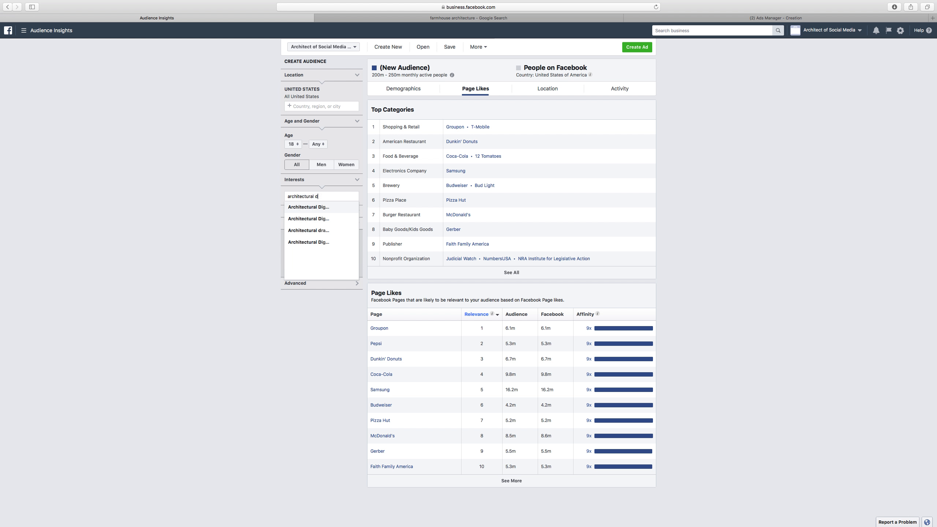
left_click(321, 210)
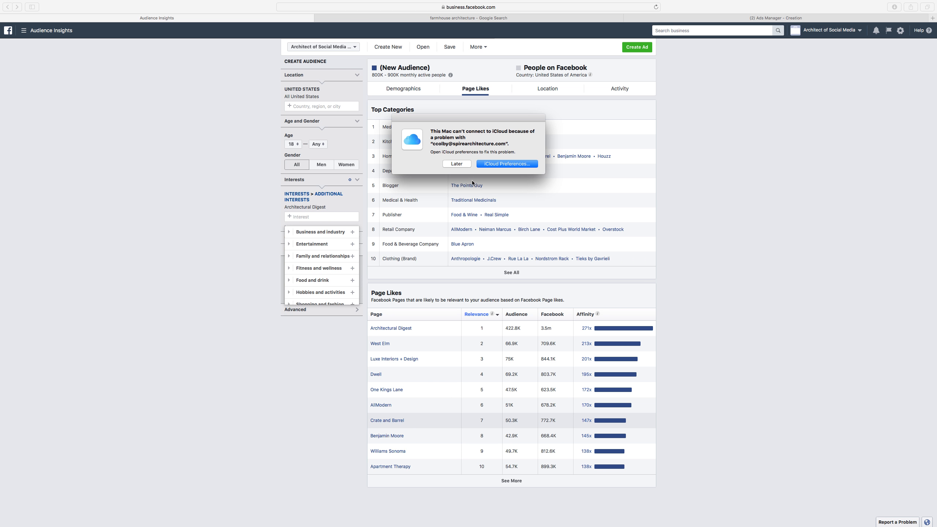
left_click(457, 163)
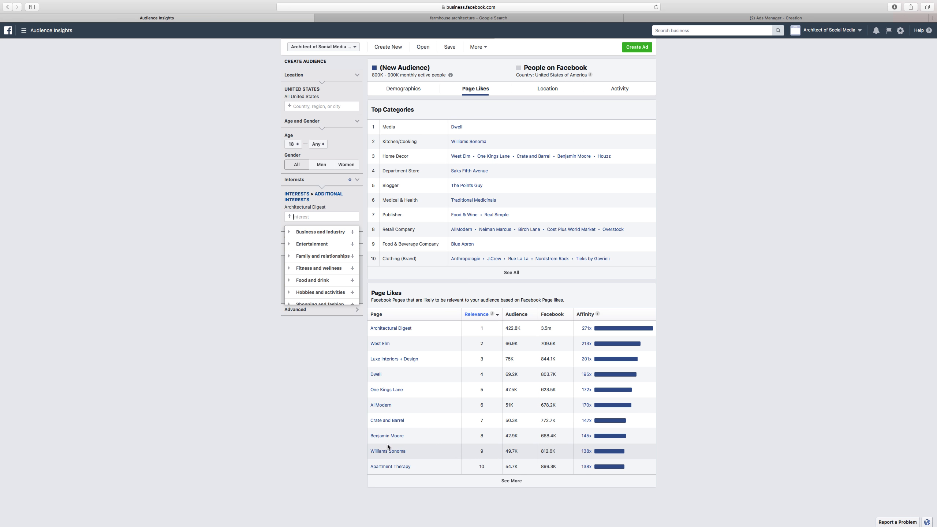
Expand and scan the full Page Likes list for the Architectural Digest audience
left_click(486, 478)
scroll(421, 457, "down", 2)
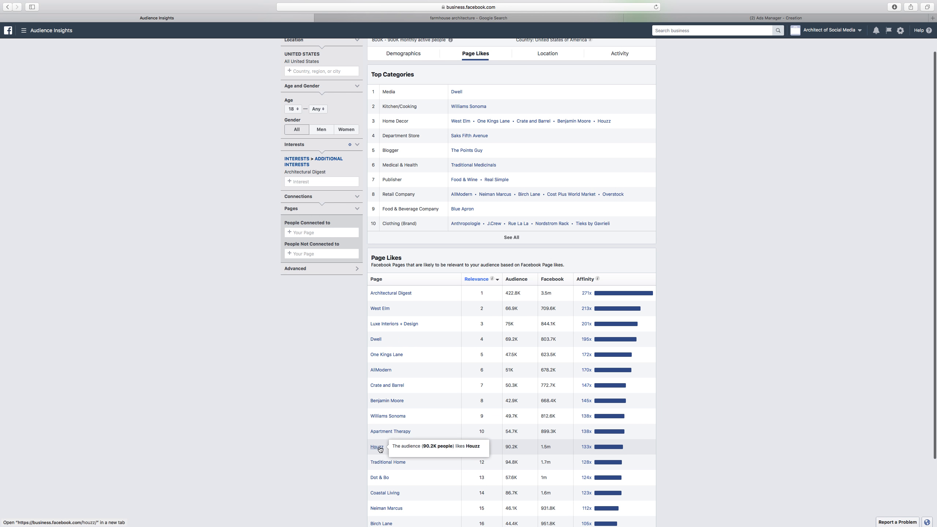
scroll(369, 446, "down", 2)
scroll(366, 445, "down", 1)
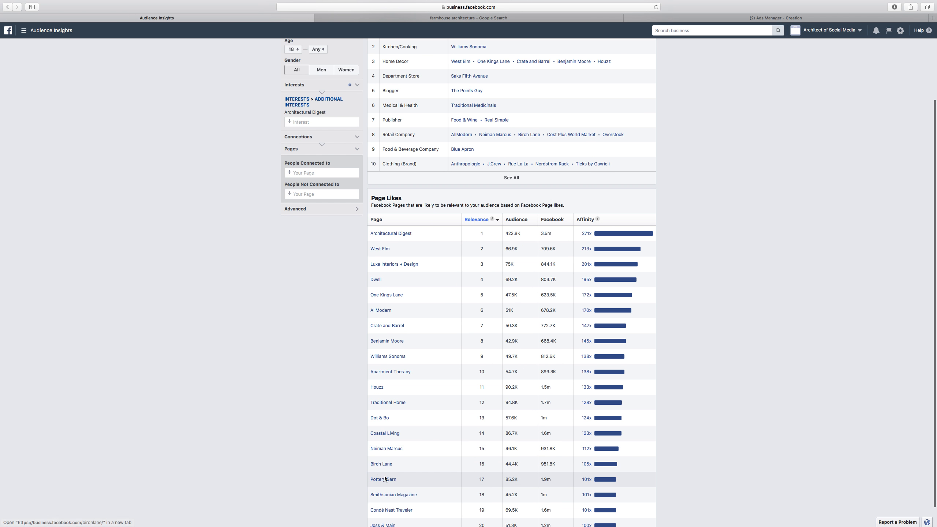
scroll(384, 476, "down", 1)
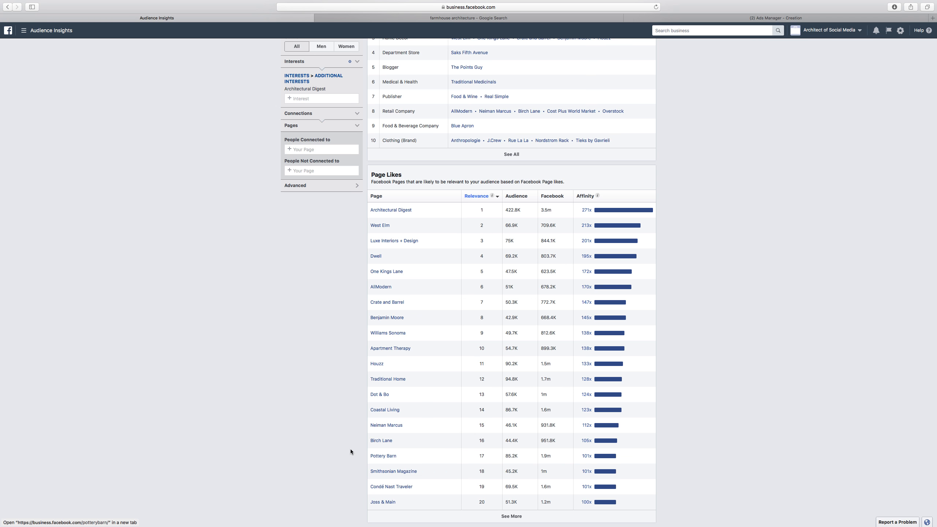
scroll(347, 444, "up", 5)
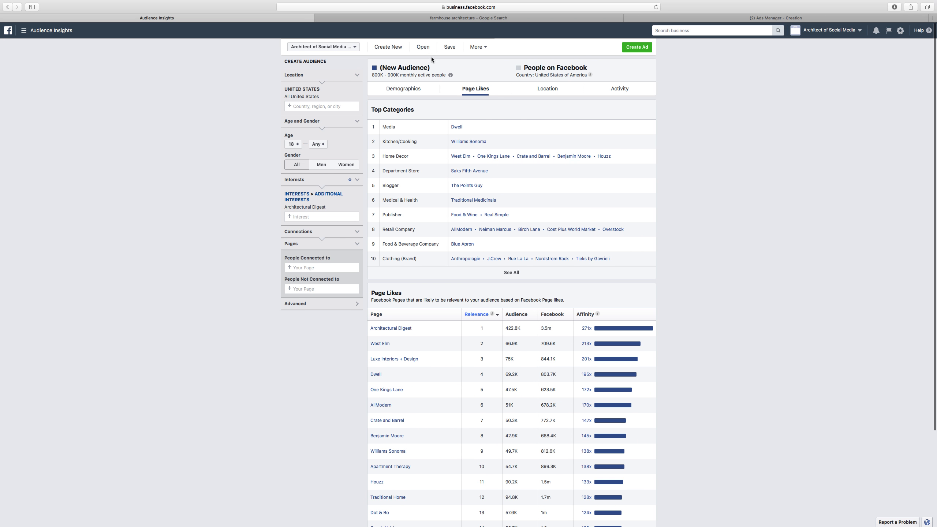
In the ad set, add Pottery Barn to the included detailed targeting interests
left_click(756, 18)
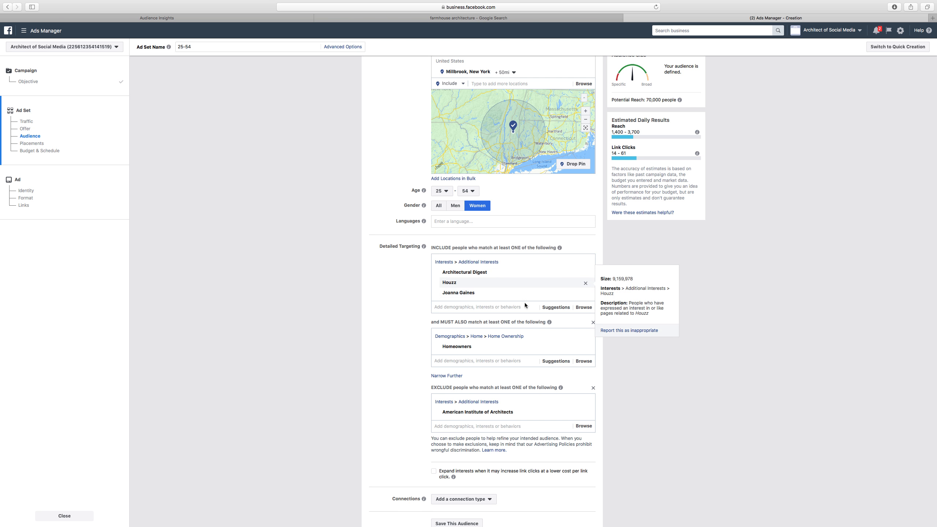
left_click(472, 307)
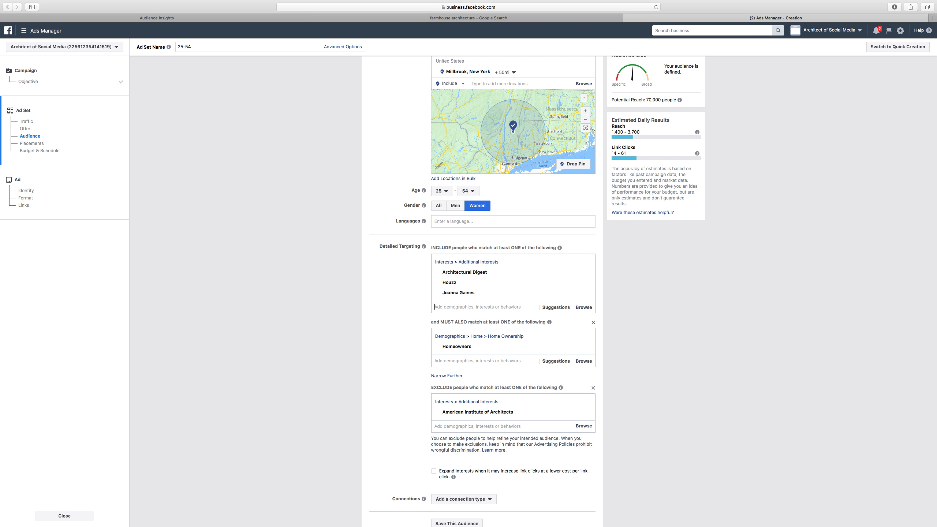
type("pottery")
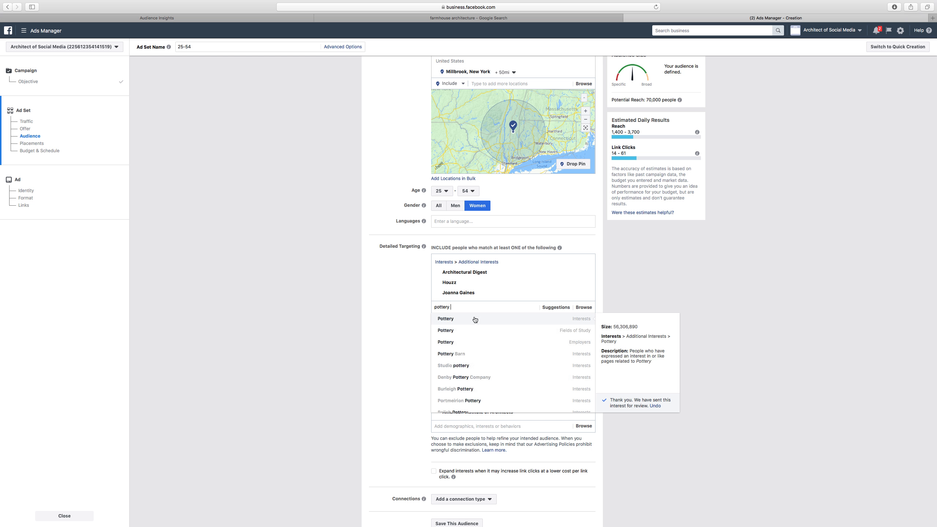
left_click(470, 353)
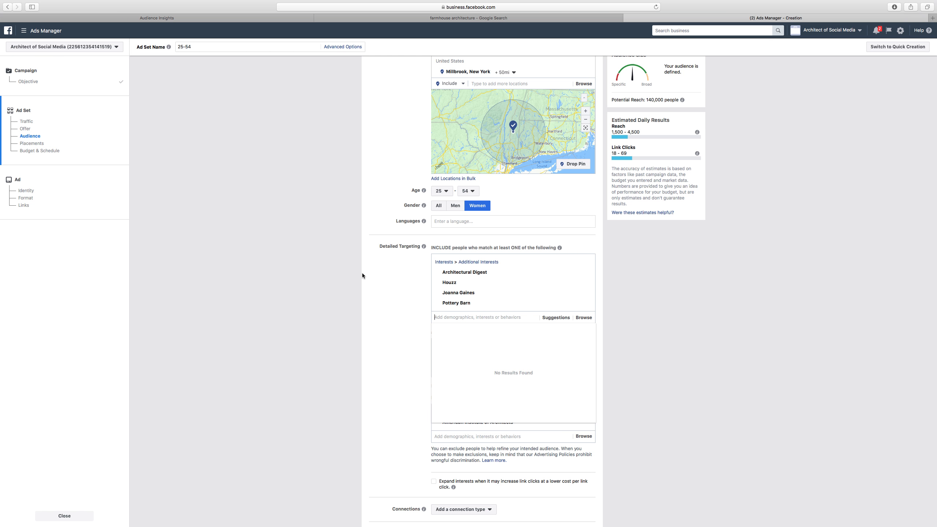
left_click(683, 314)
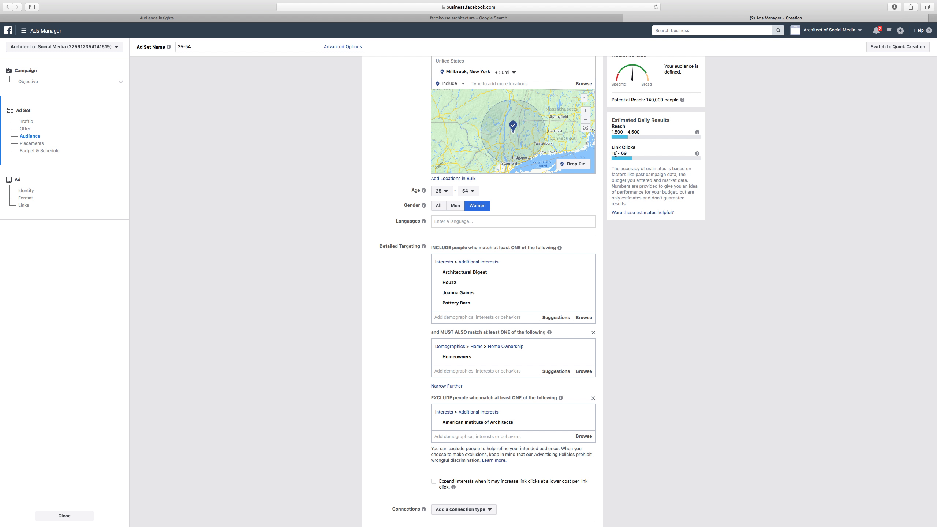
In Audience Insights, review the Architectural Digest audience's Activity and Demographics breakdowns
scroll(591, 181, "up", 10)
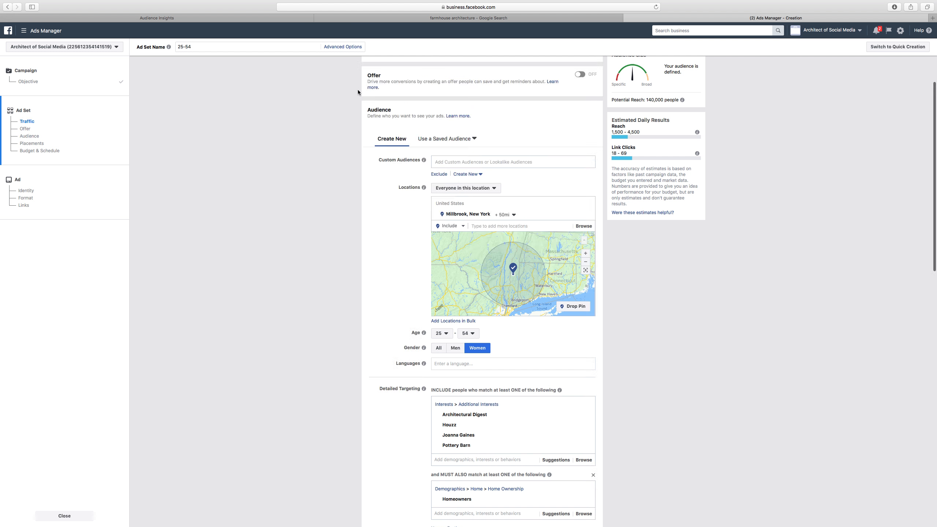
left_click(156, 18)
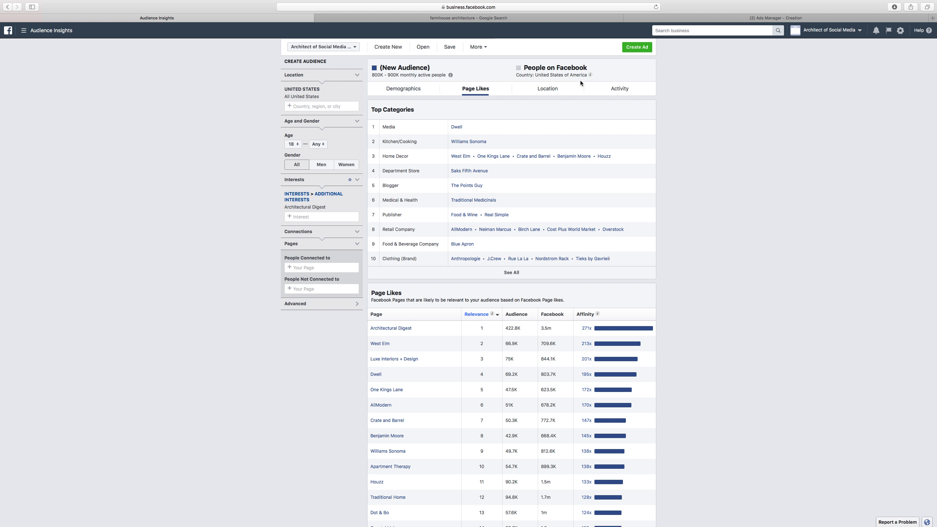
left_click(610, 91)
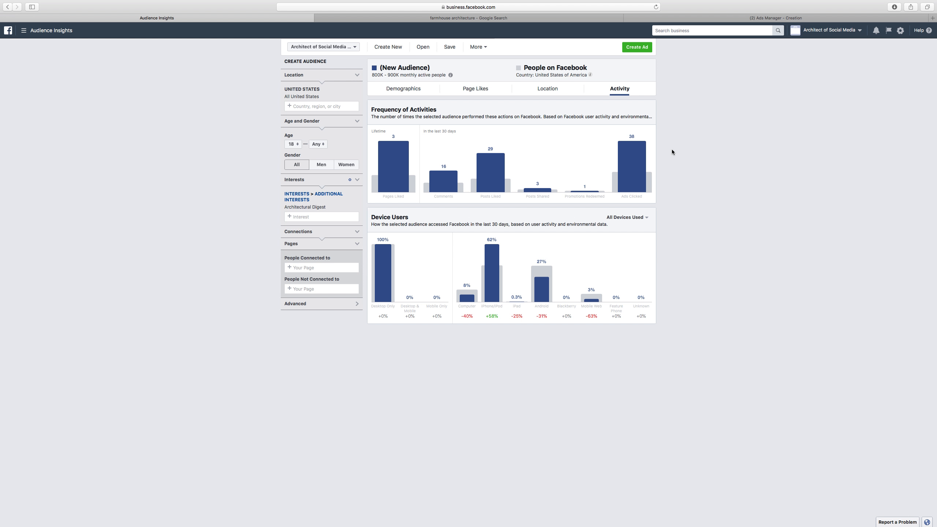
left_click(392, 91)
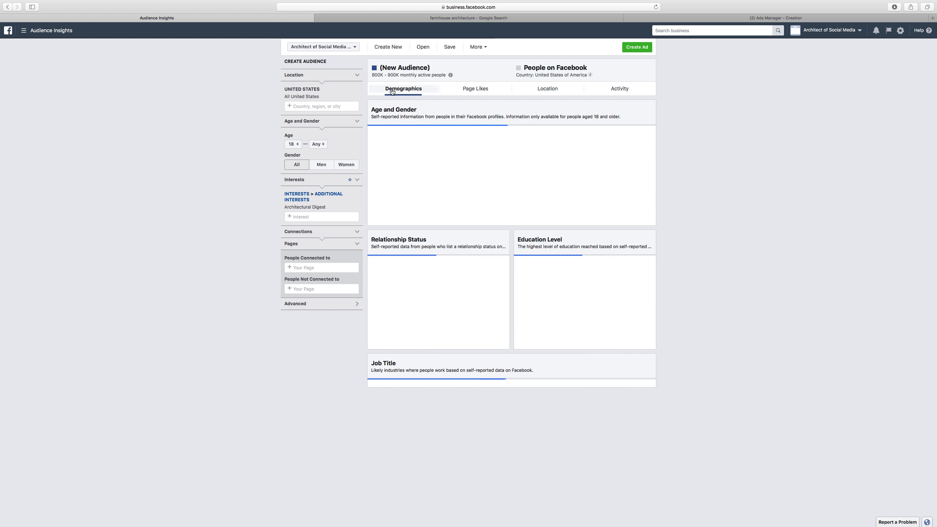
mouse_move(614, 156)
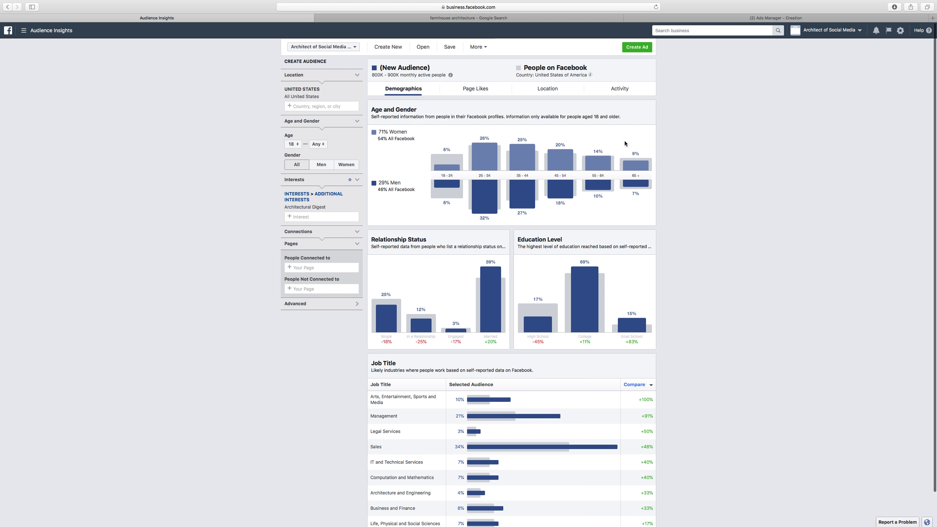
scroll(393, 151, "down", 2)
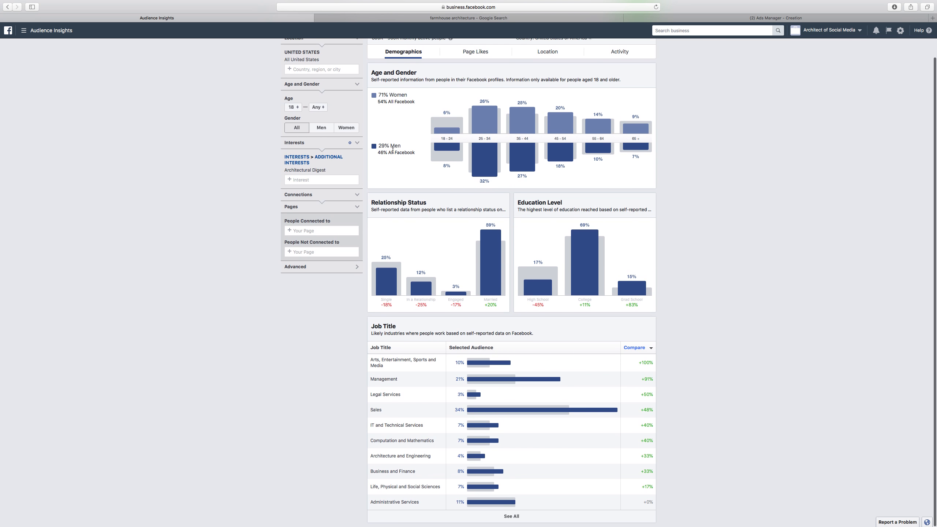
scroll(393, 150, "up", 2)
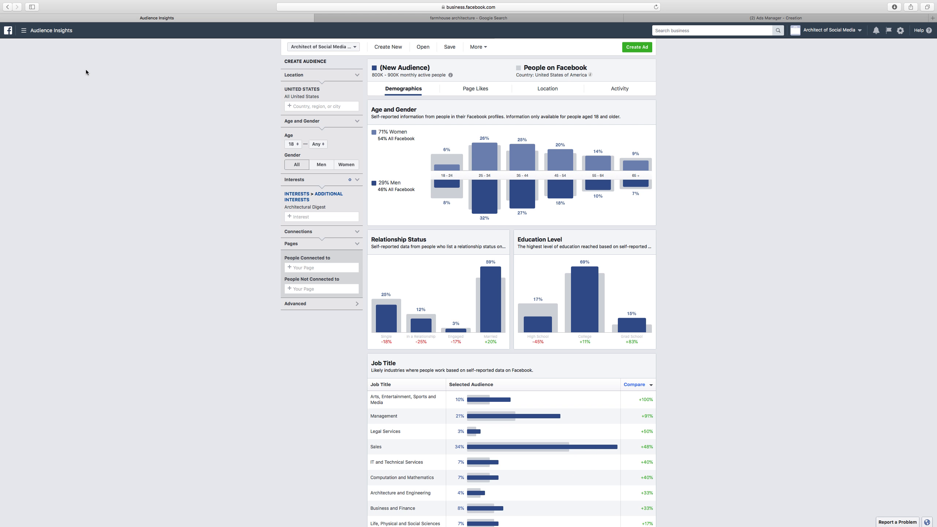
Browse the farmhouse architecture search results
left_click(484, 20)
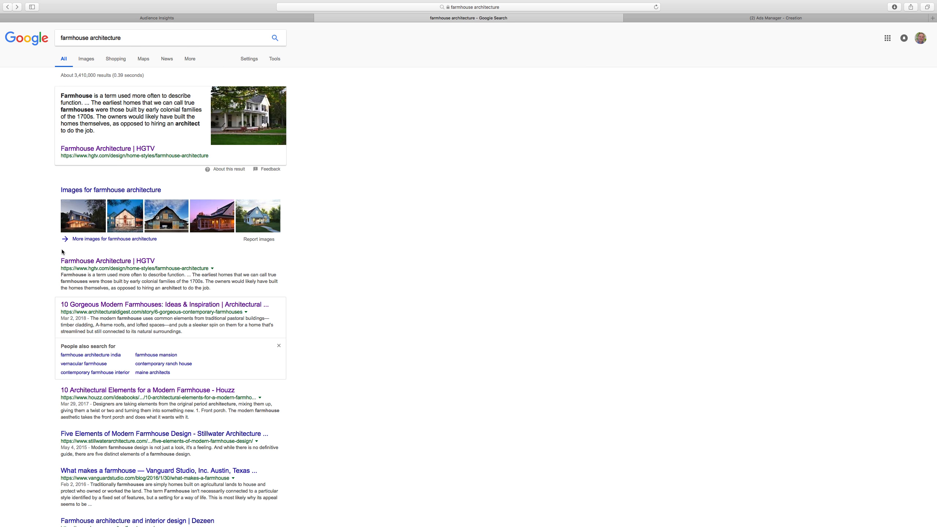
scroll(62, 254, "down", 1)
scroll(62, 254, "down", 5)
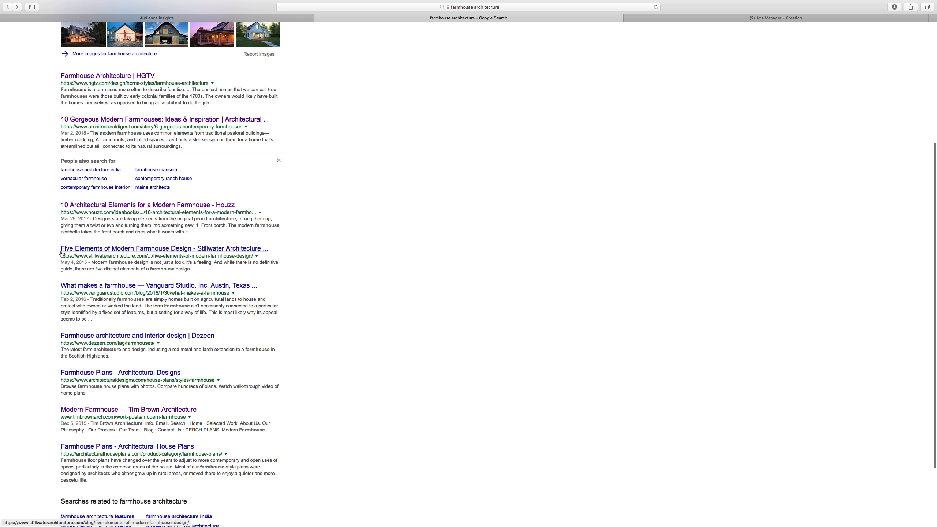
scroll(59, 252, "down", 3)
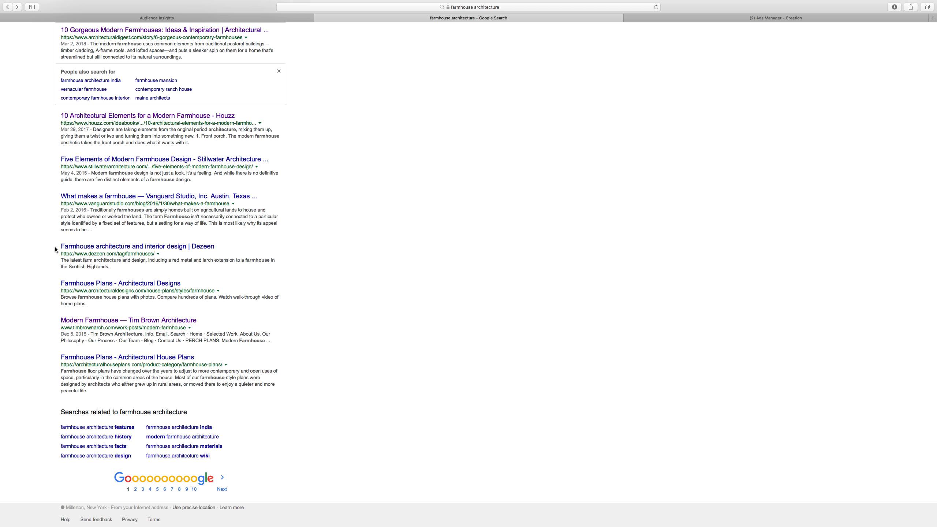
scroll(54, 249, "up", 8)
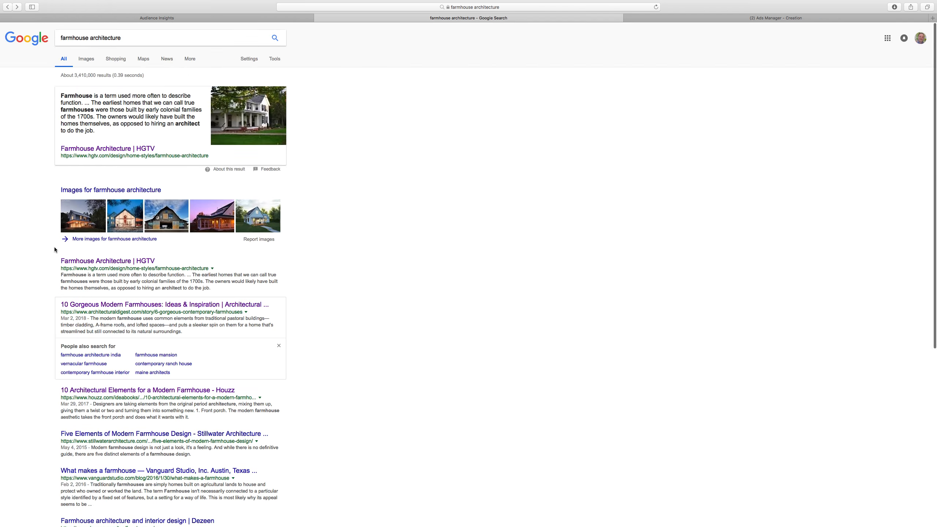
In Audience Insights, remove the Architectural Digest interest from the audience
left_click(224, 18)
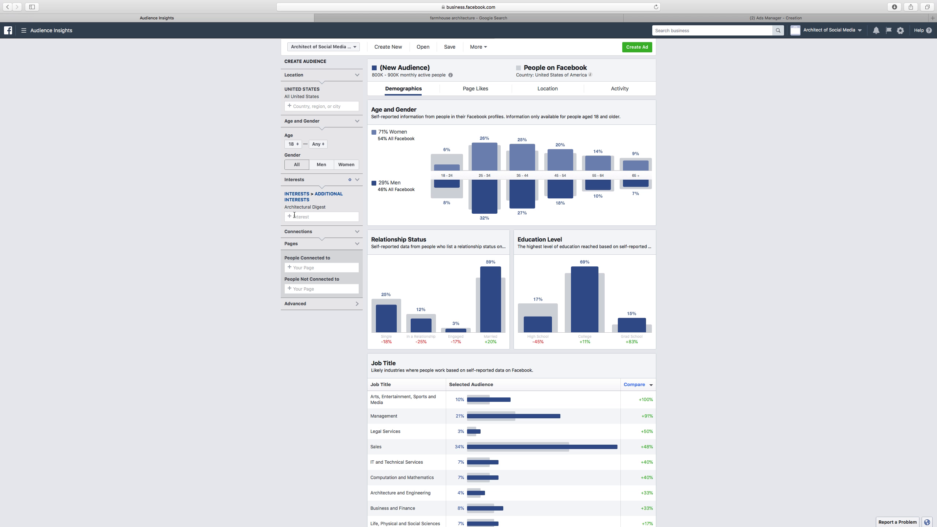
left_click(275, 207)
left_click(303, 196)
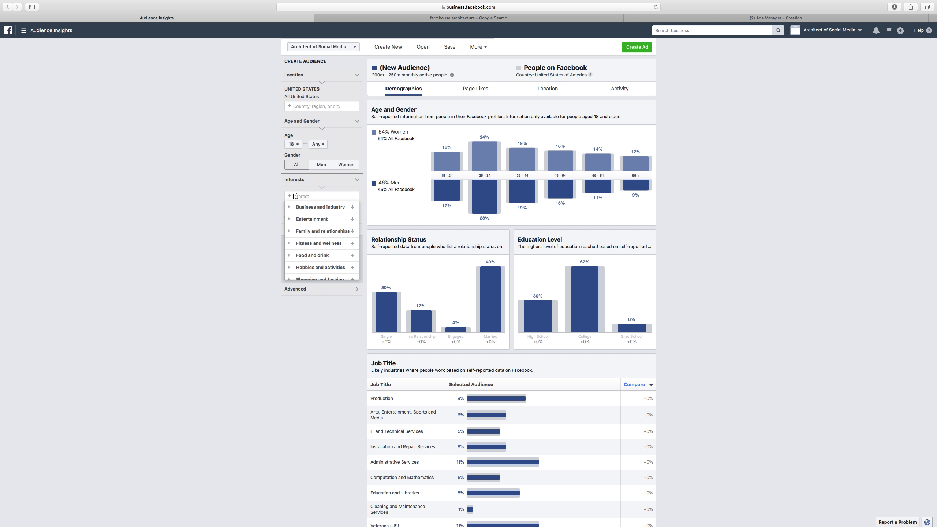
left_click(234, 191)
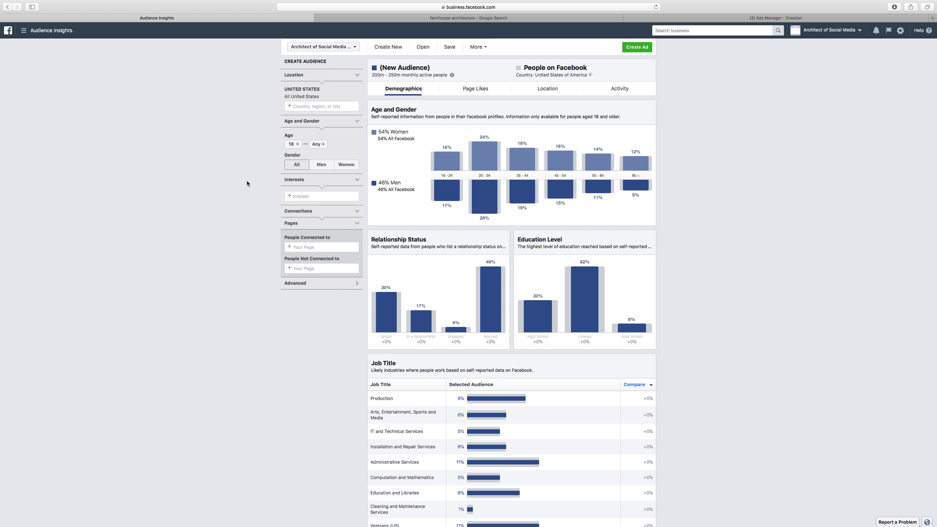
left_click(314, 196)
left_click(146, 155)
left_click(732, 19)
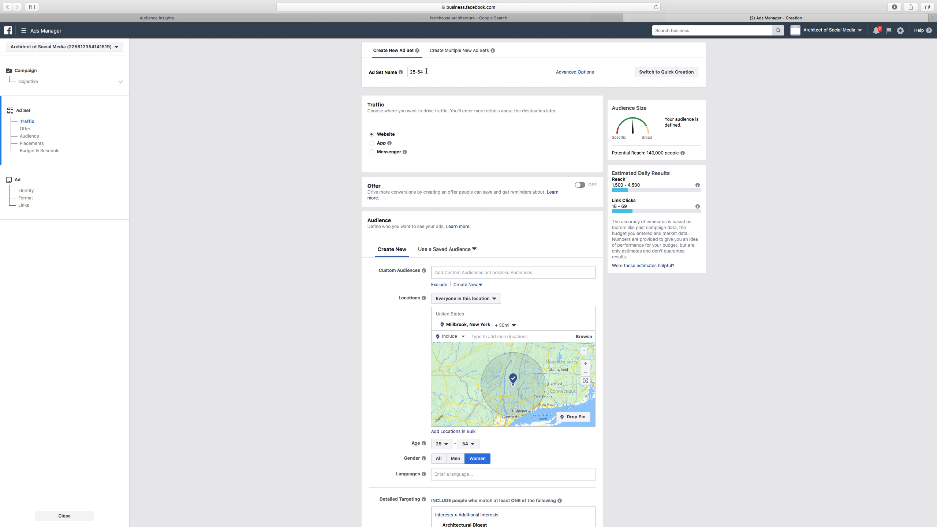
left_click(394, 19)
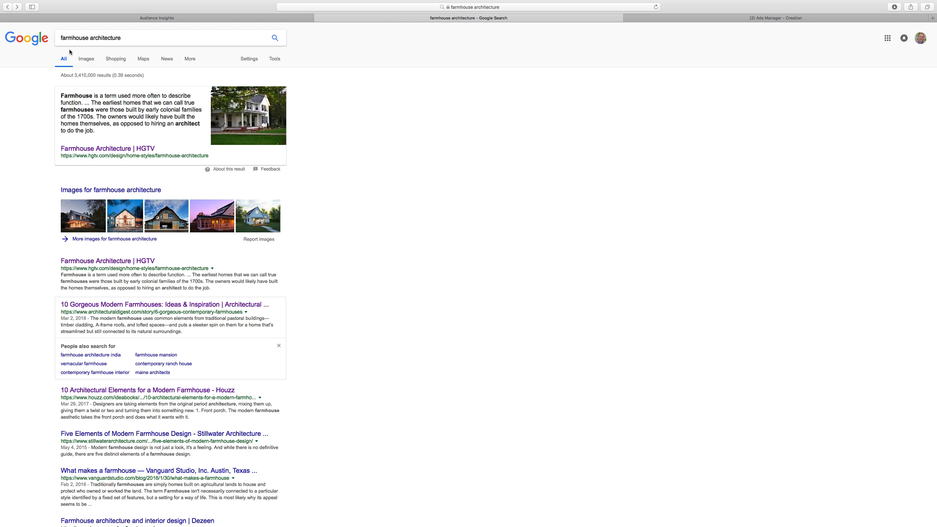
left_click(96, 17)
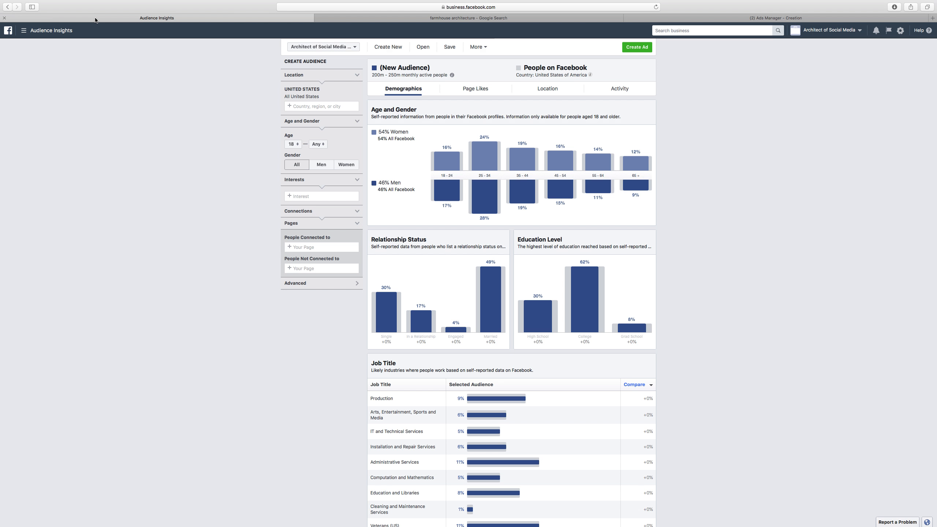